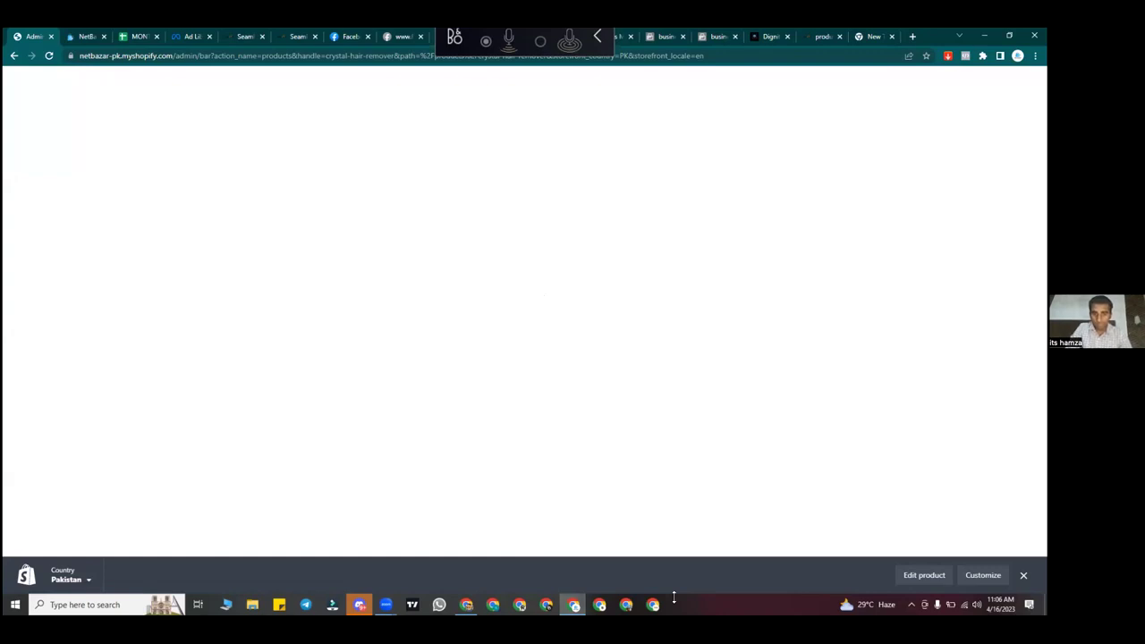
Step: Switch Chrome to The Stuff profile's window, which shows the Google results for shopify
left_click_drag(274, 291, 437, 601)
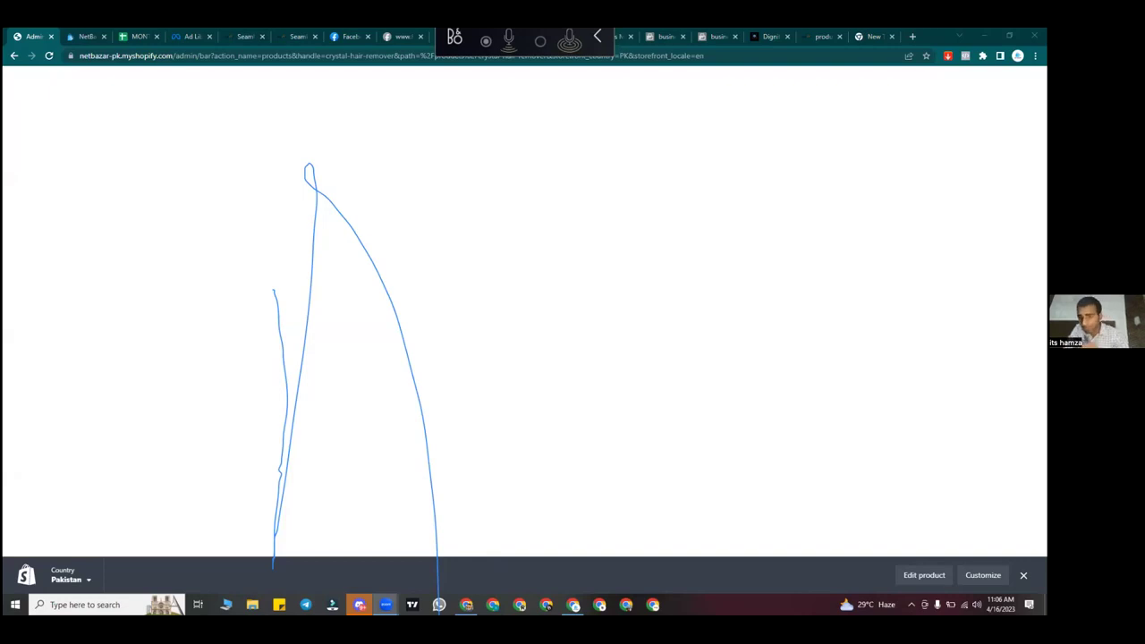
left_click(1017, 55)
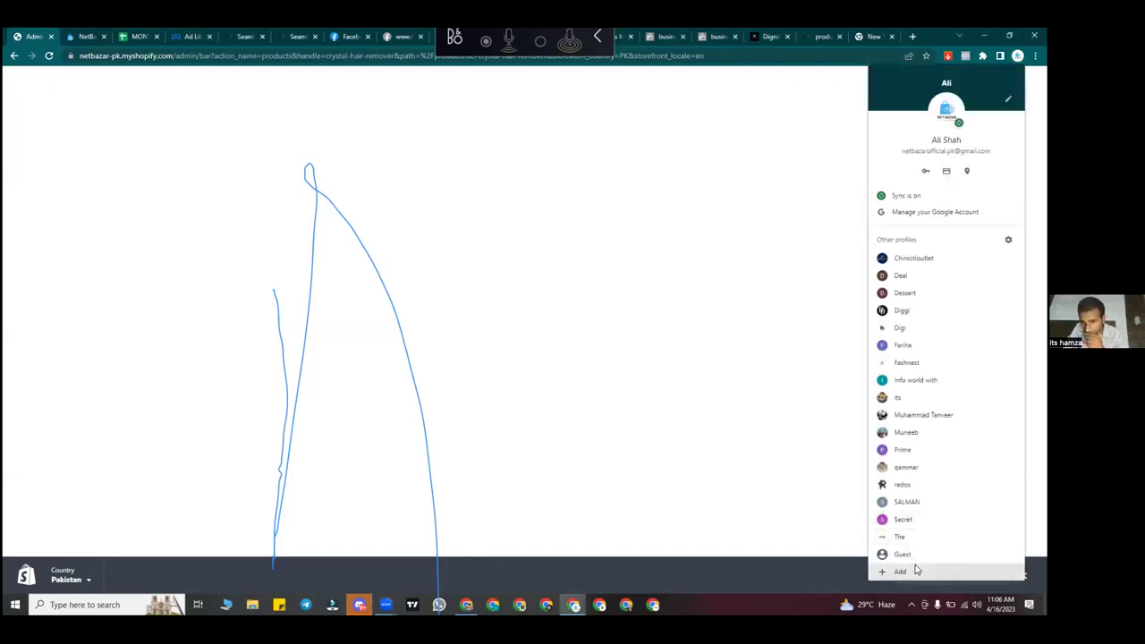
left_click(916, 538)
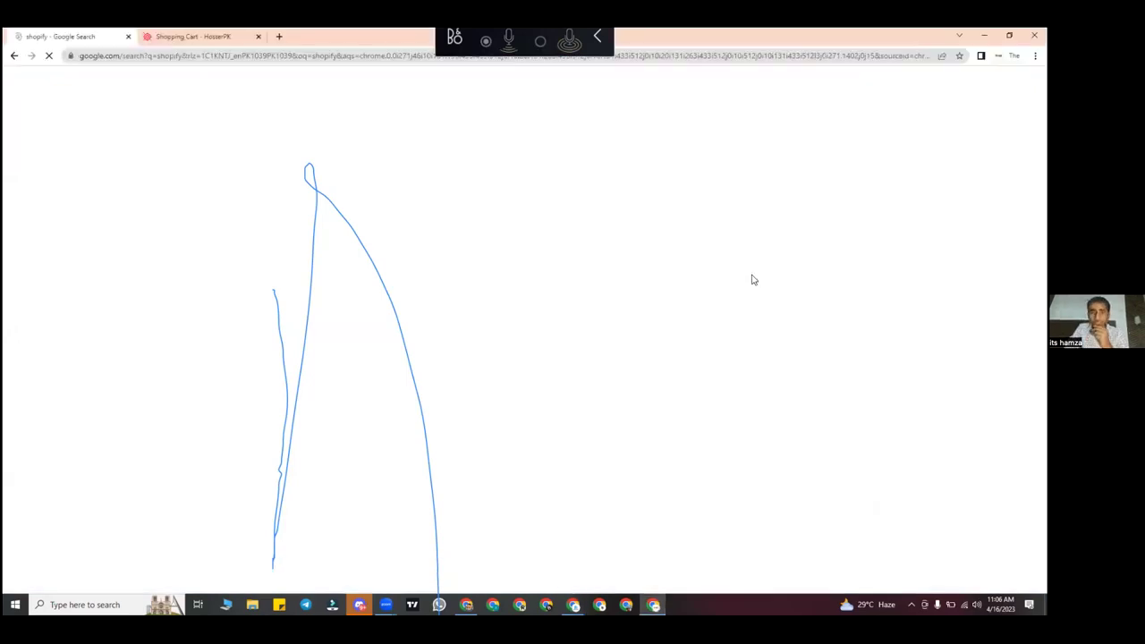
Step: Search Google for 'shopify' in a new tab
left_click(278, 35)
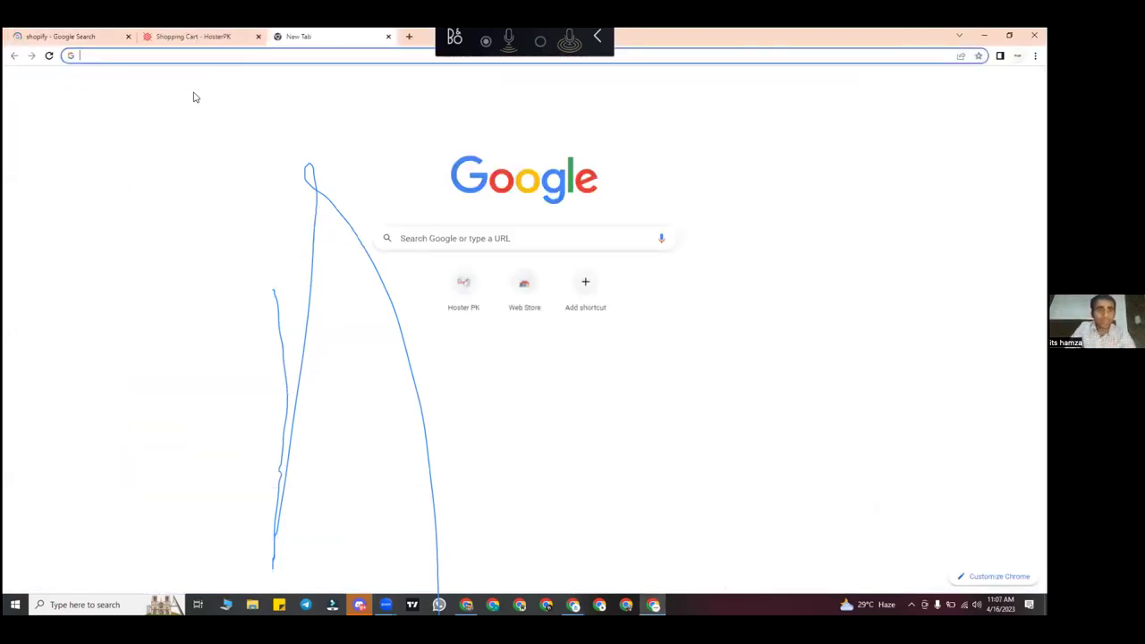
type("shopify")
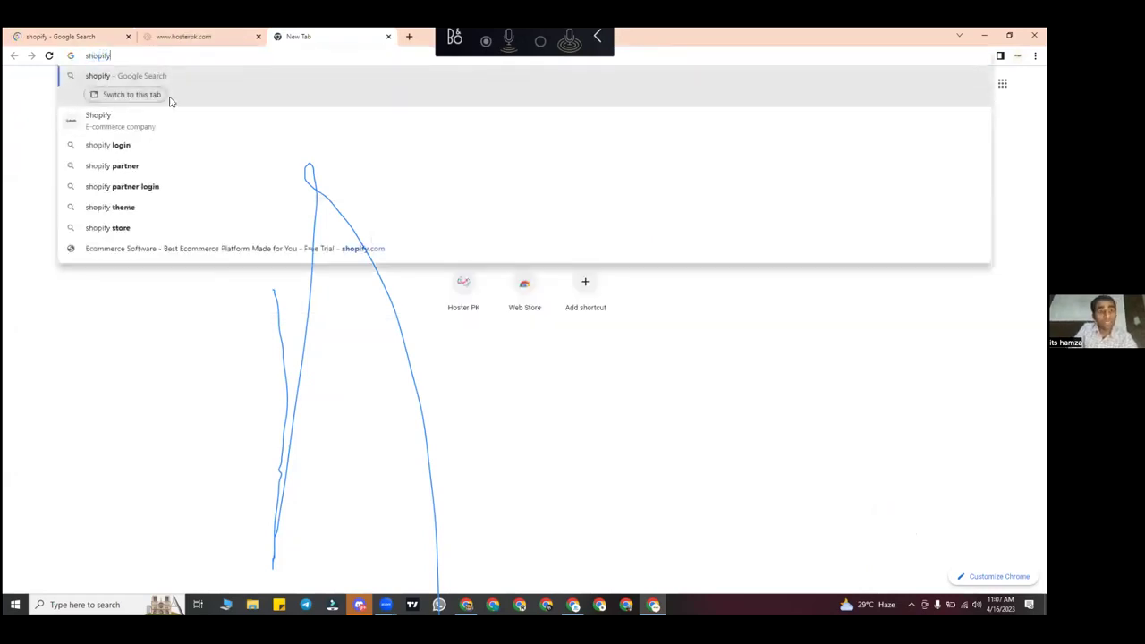
left_click(169, 97)
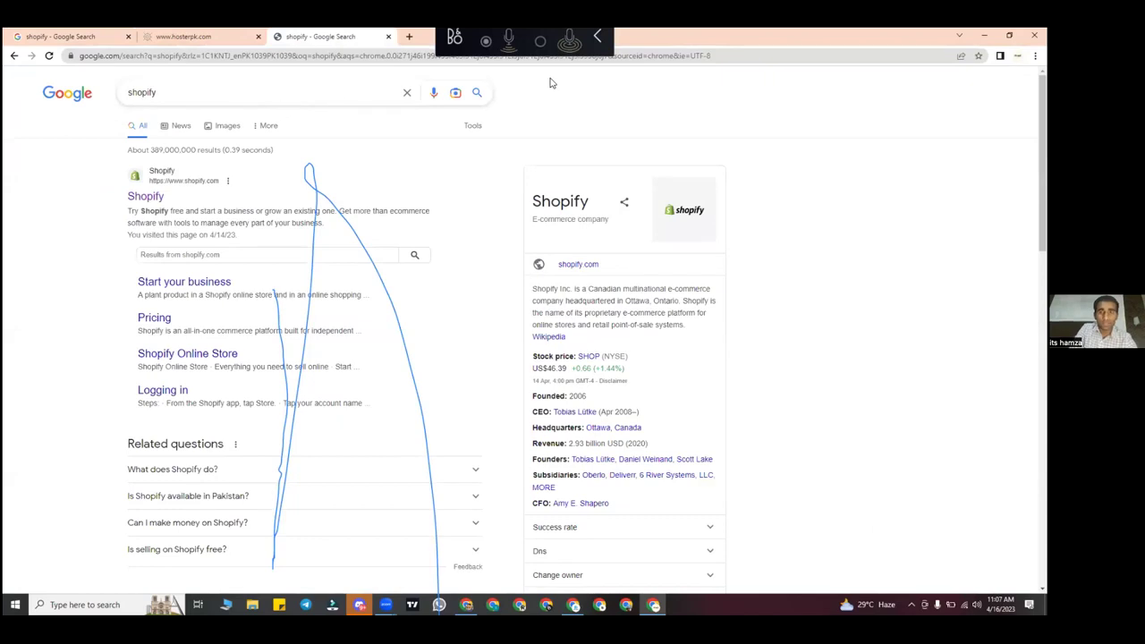
left_click(1016, 55)
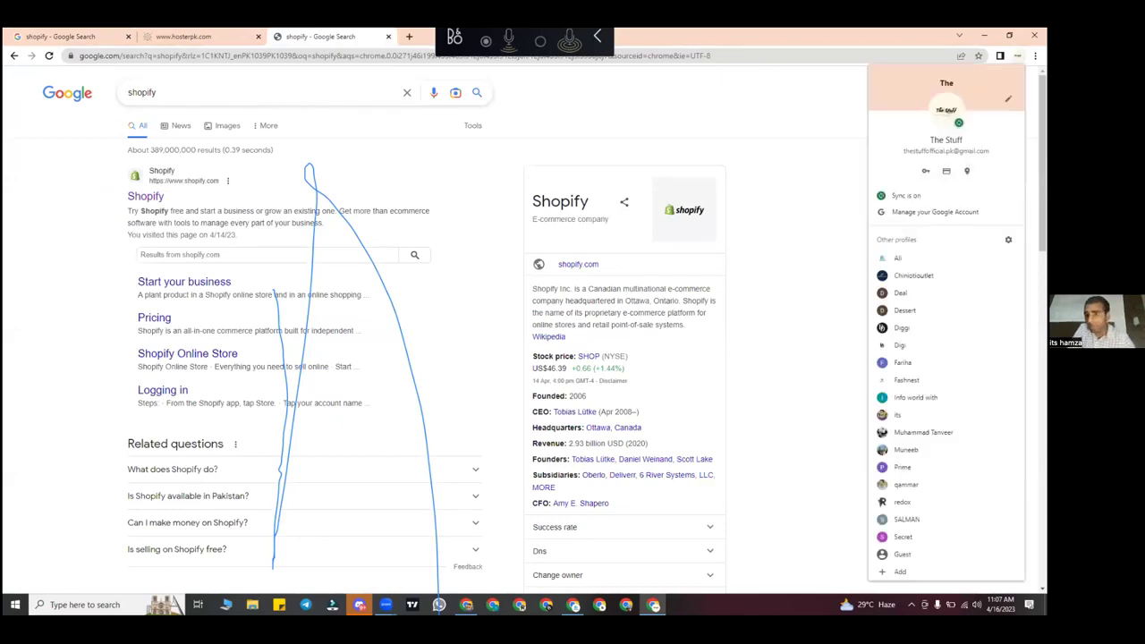
left_click(411, 184)
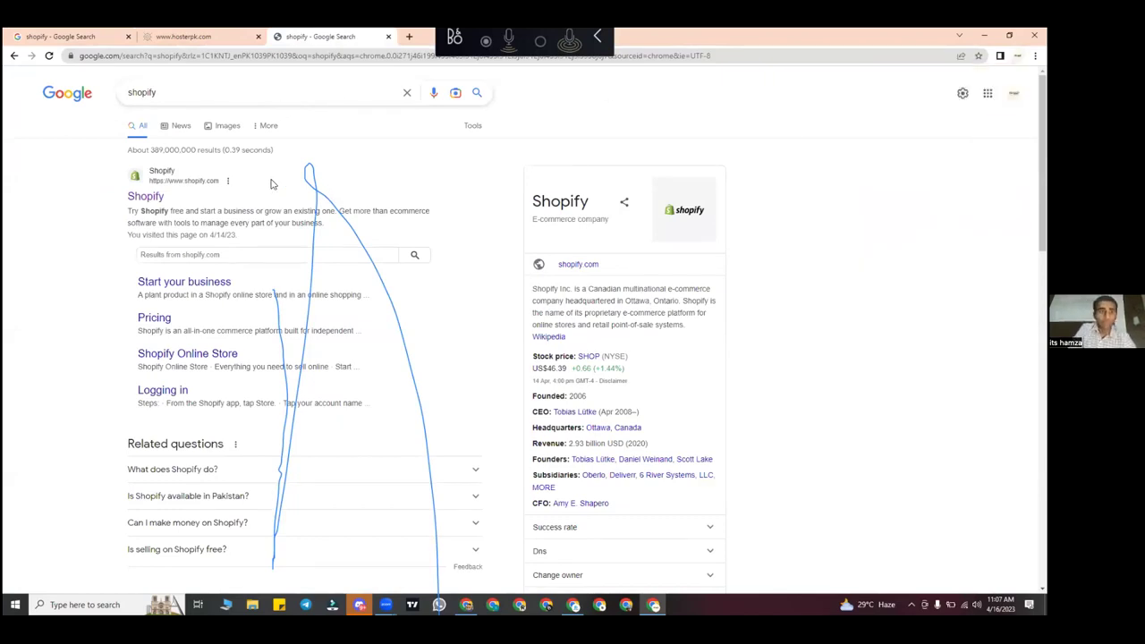
Step: Log in through the Shopify website and open the thestuff.pk store admin
left_click(160, 198)
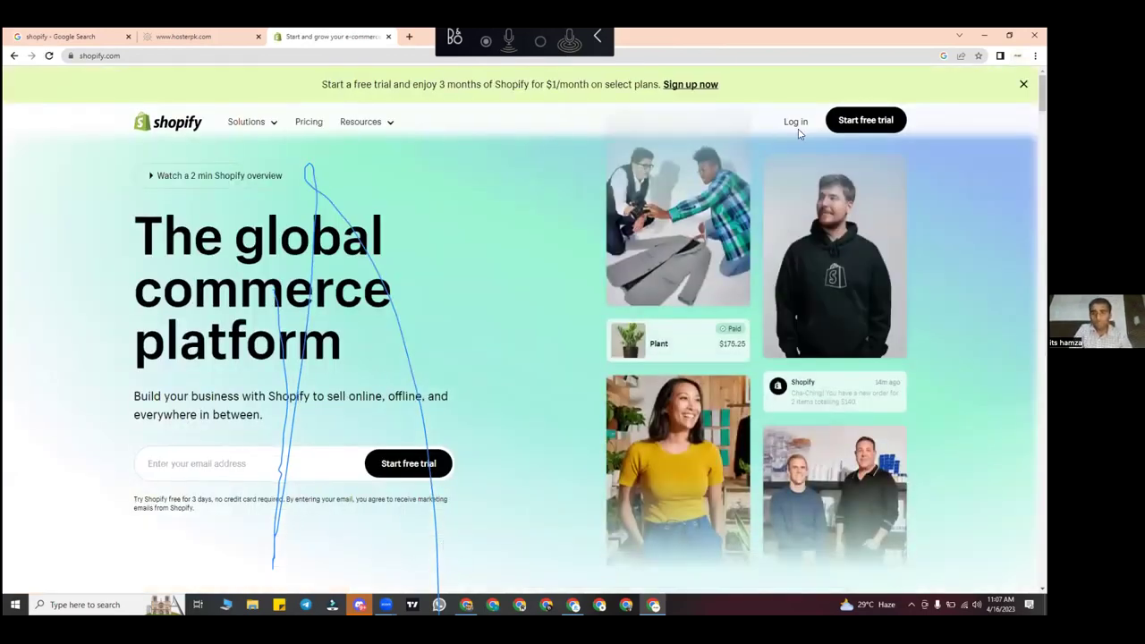
left_click(794, 123)
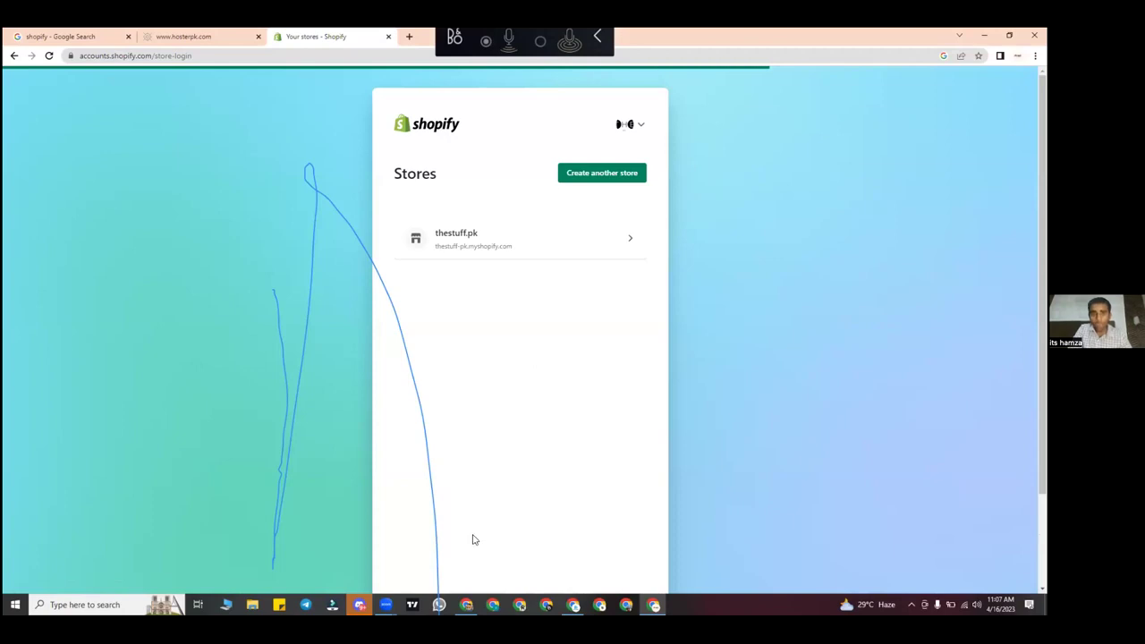
left_click(501, 239)
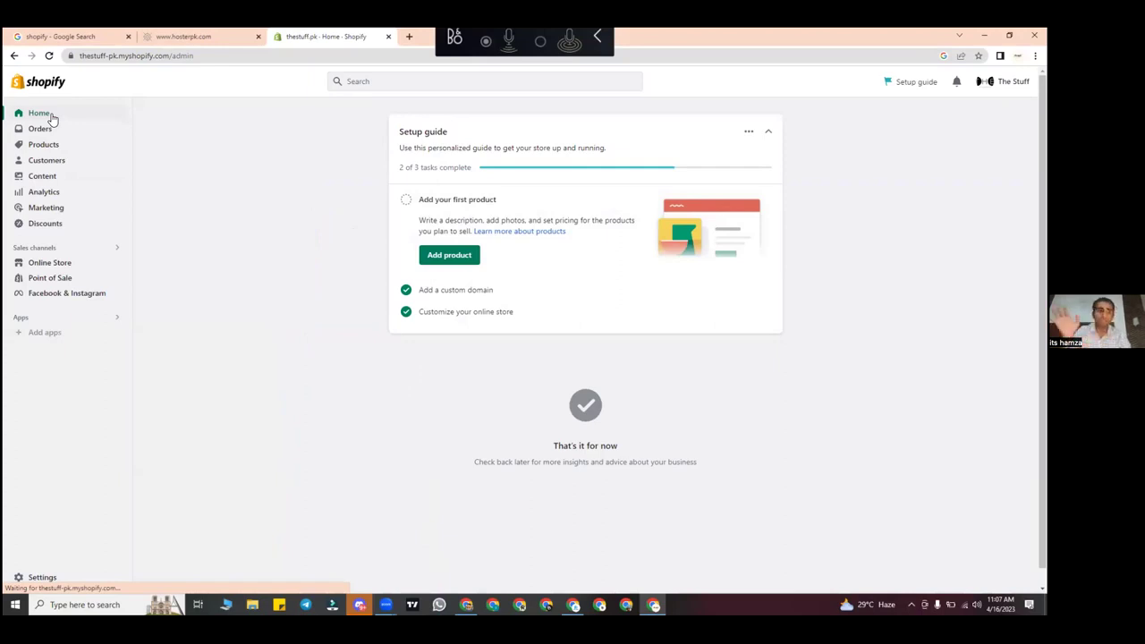
left_click(124, 263)
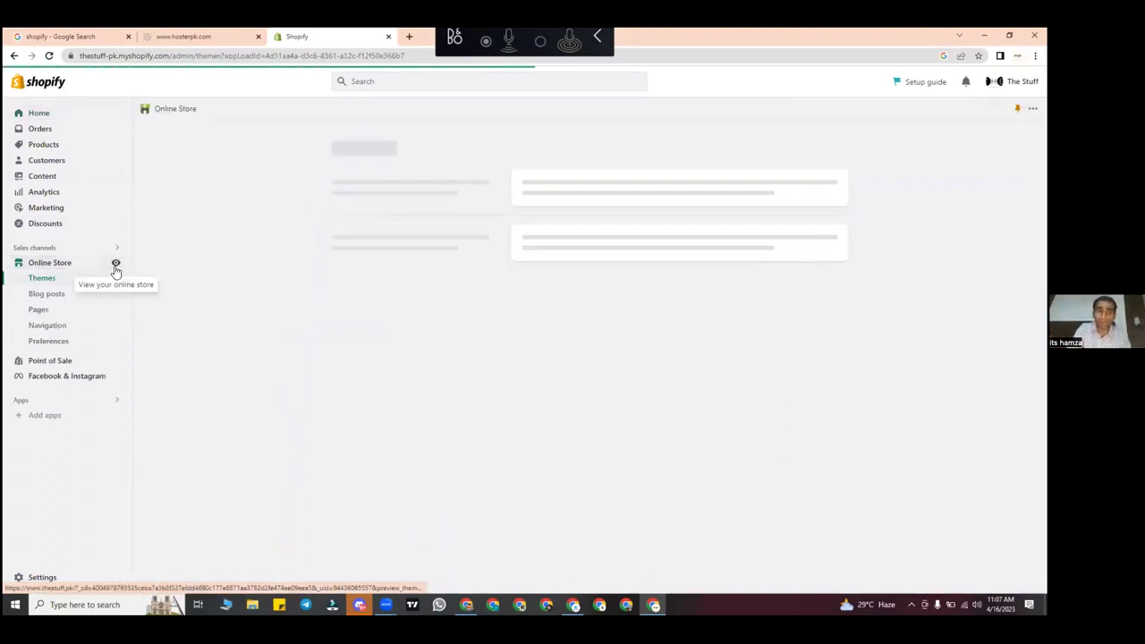
Step: Preview the live thestuff.pk storefront in a new tab, then return to the Empire Themes page
left_click(115, 263)
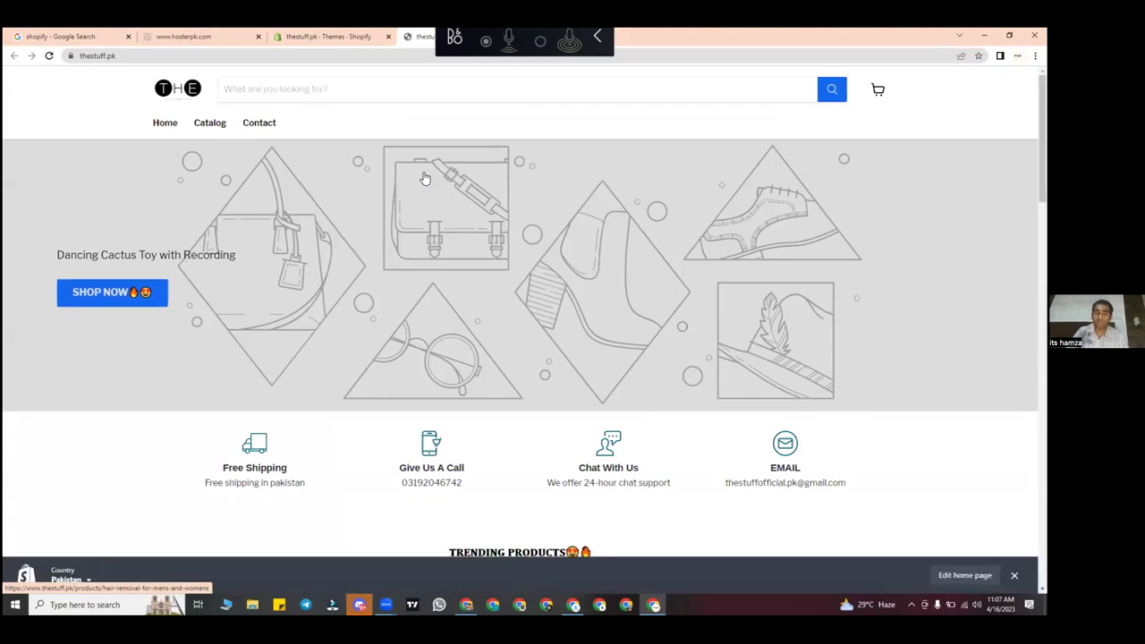
scroll(423, 177, "down", 15)
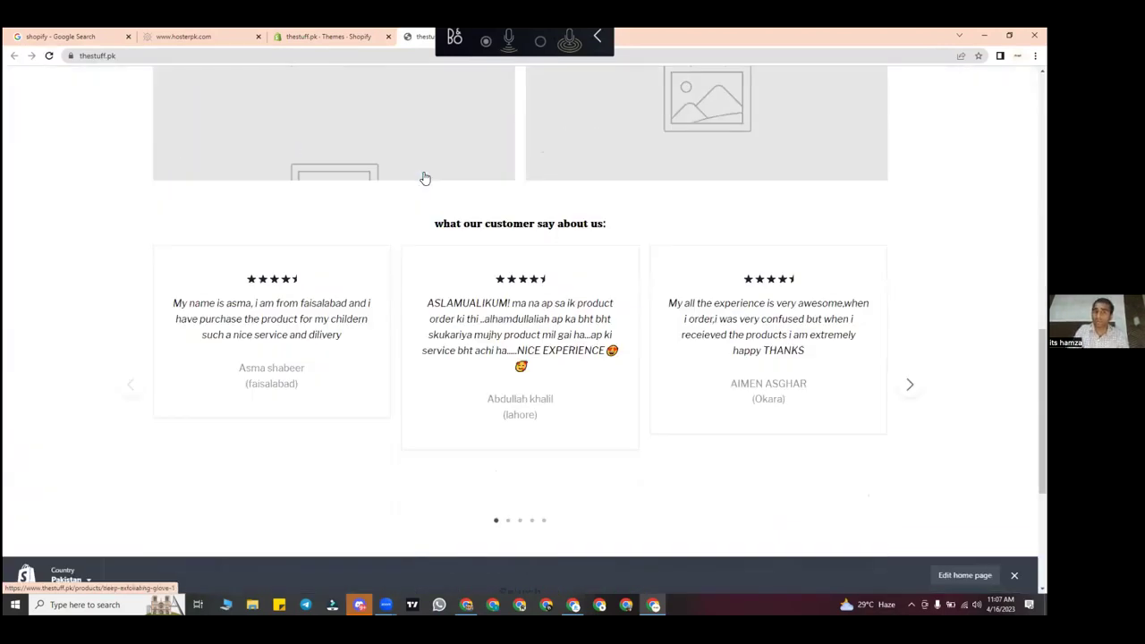
scroll(424, 177, "up", 14)
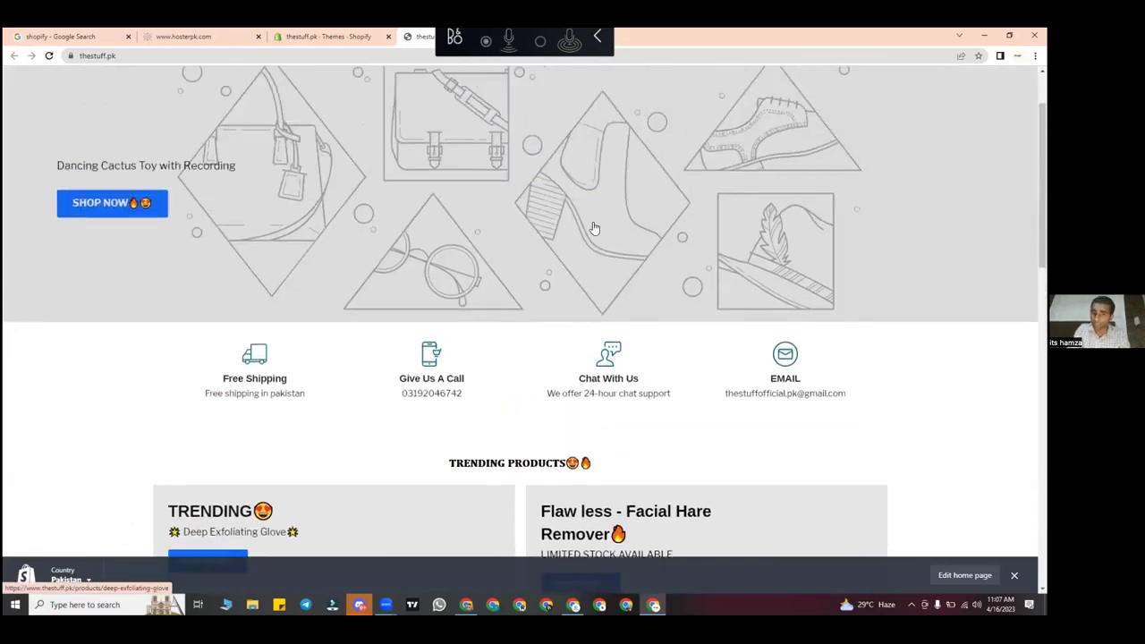
scroll(432, 363, "down", 10)
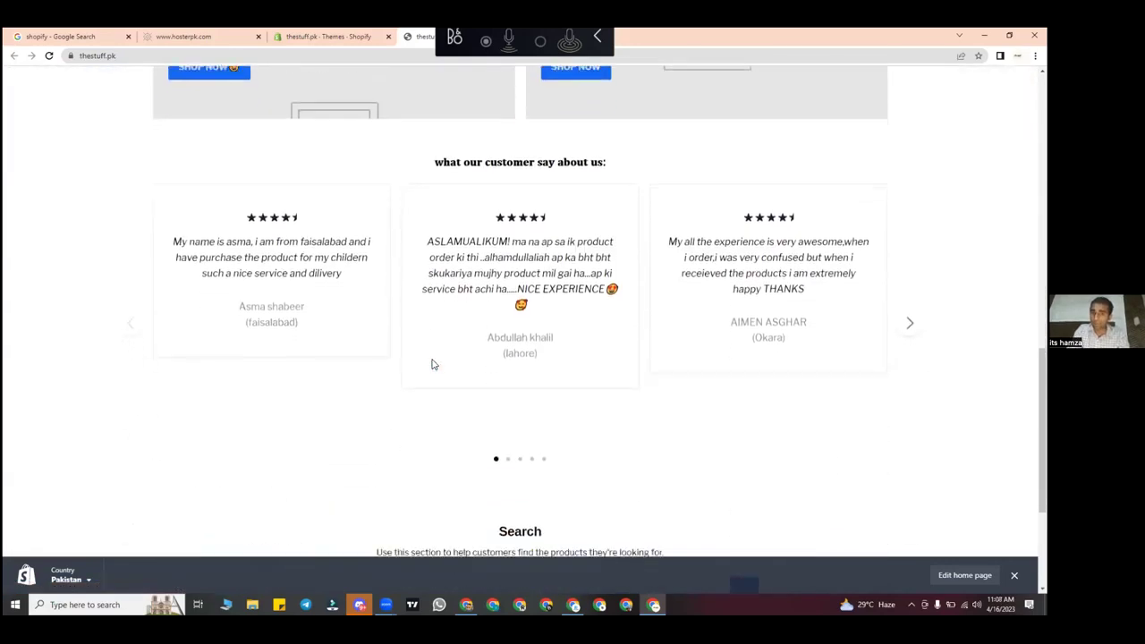
scroll(432, 363, "up", 12)
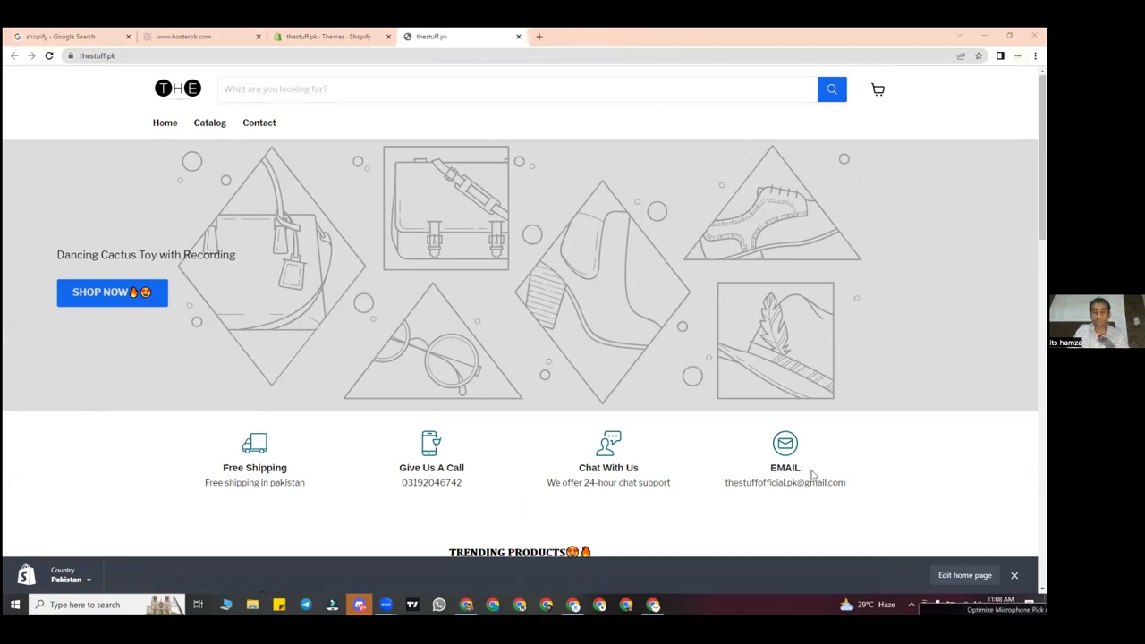
left_click(325, 34)
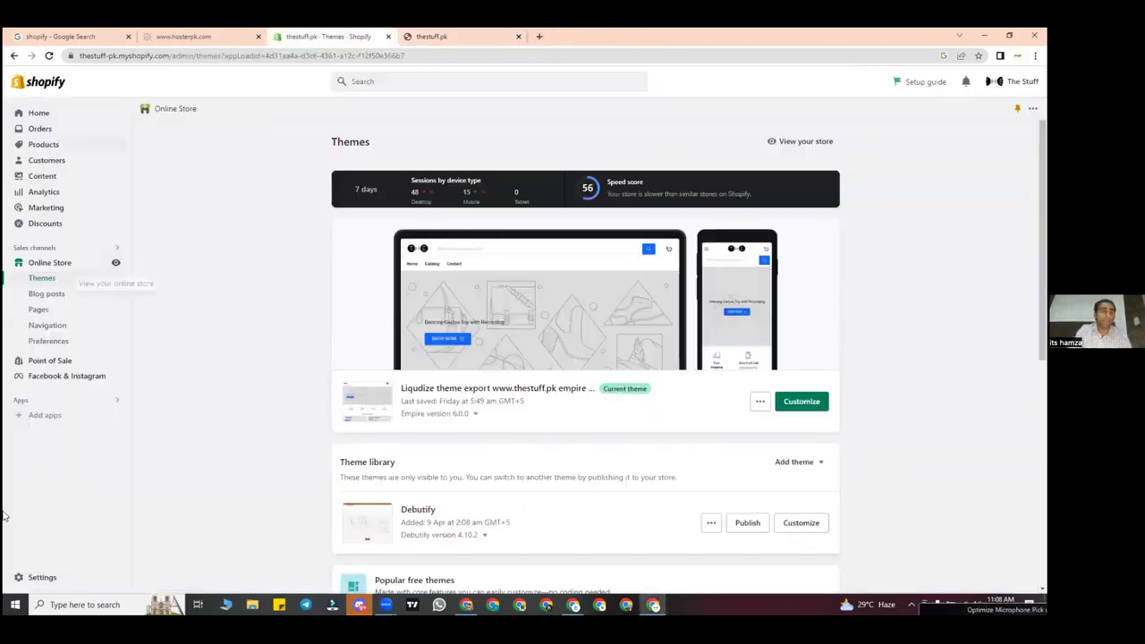
Step: Bring the thestuff.pk storefront tab back, showing the Dancing Cactus Toy with Recording banner
left_click(500, 33)
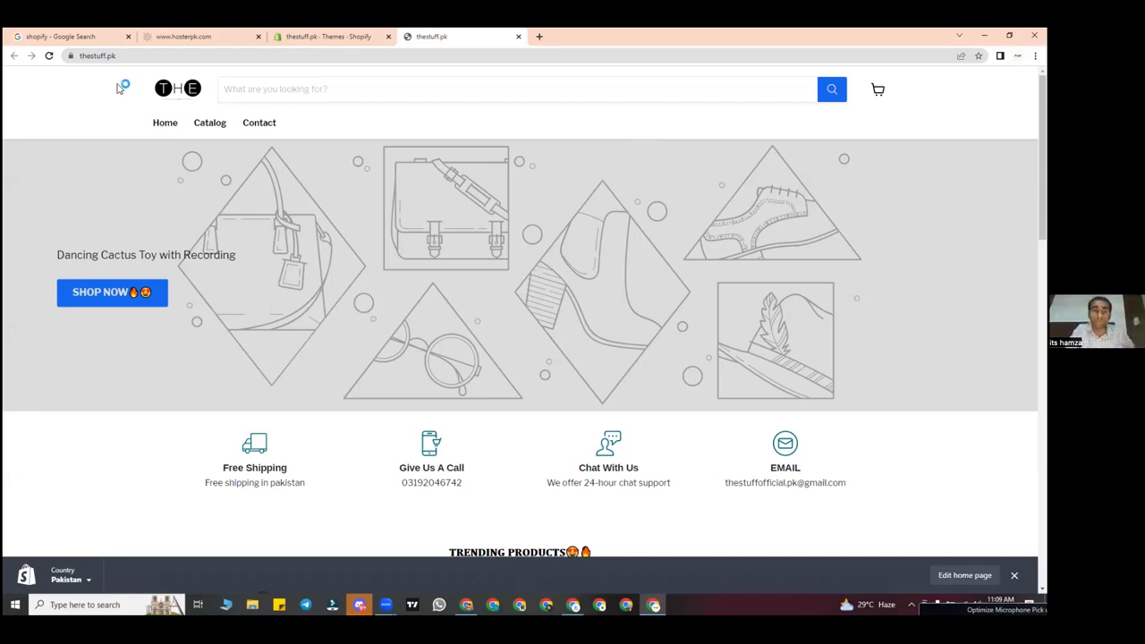
scroll(120, 89, "down", 6)
Step: Scroll the storefront homepage, then return to the Themes tab listing Empire and Debutify
scroll(348, 285, "down", 1)
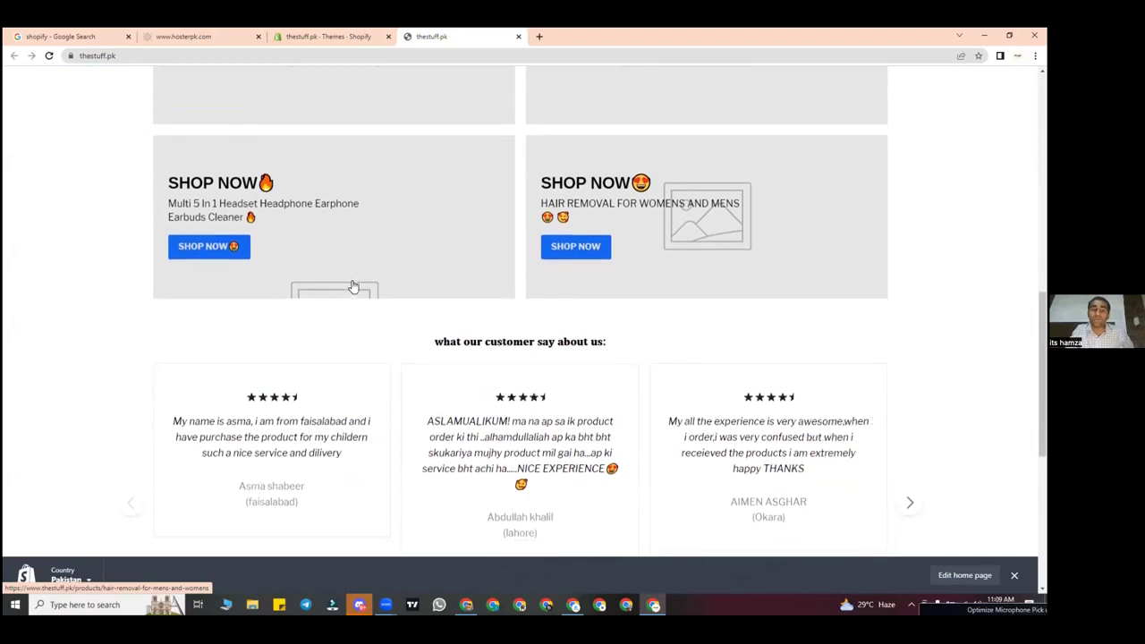
scroll(317, 423, "up", 5)
scroll(317, 423, "up", 2)
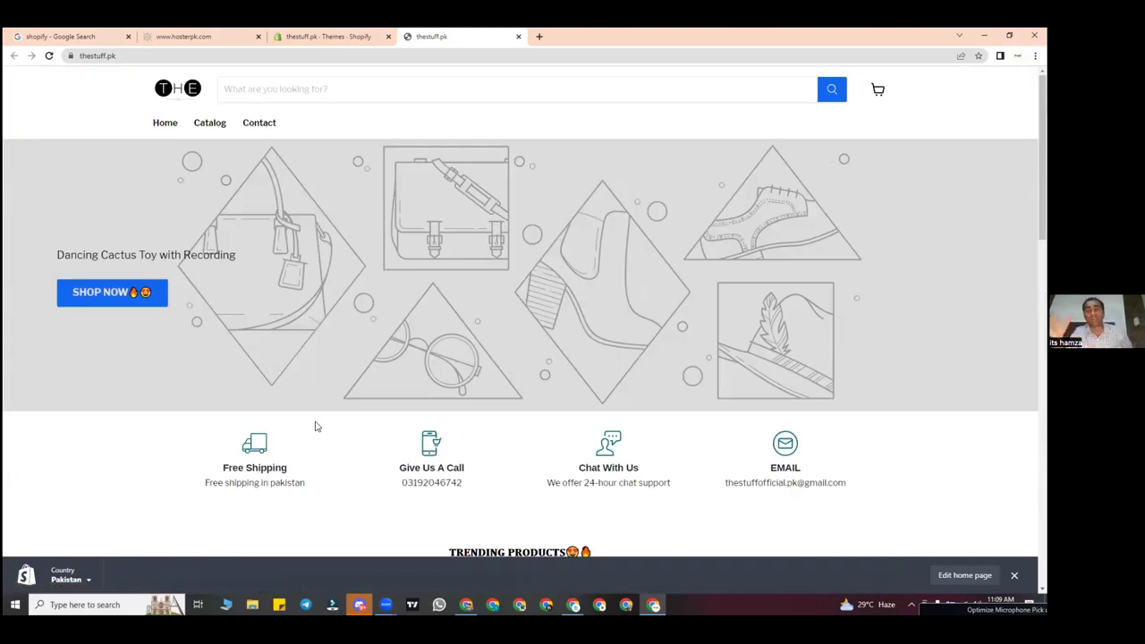
left_click(325, 33)
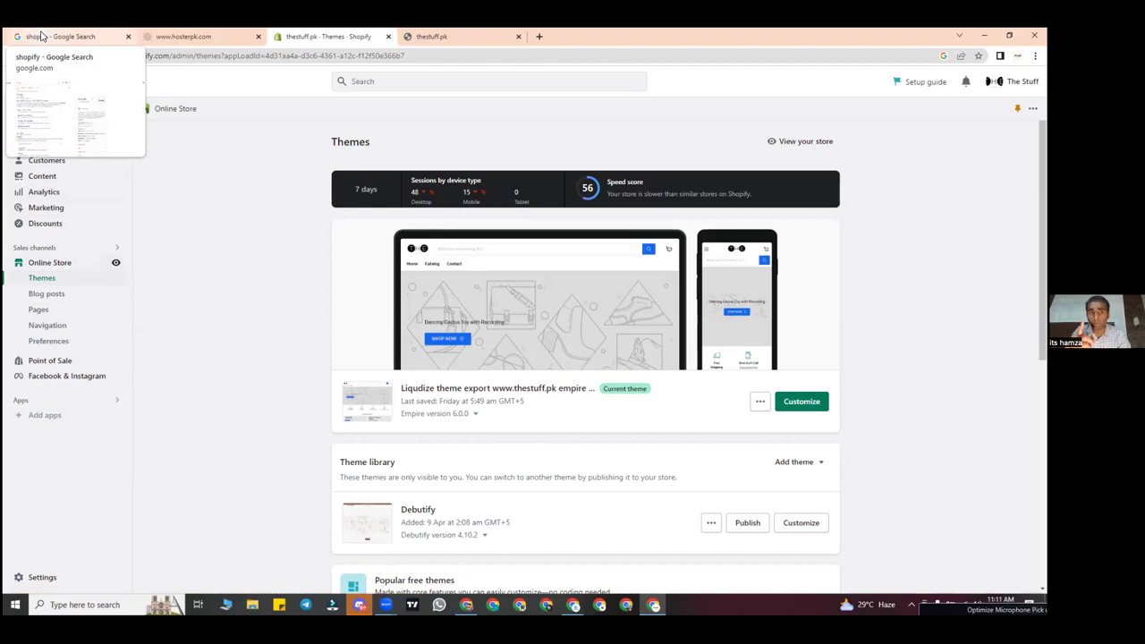
Step: Close the leftover Google search and hosting provider tabs, then go to admin Home
left_click(128, 37)
left_click(128, 38)
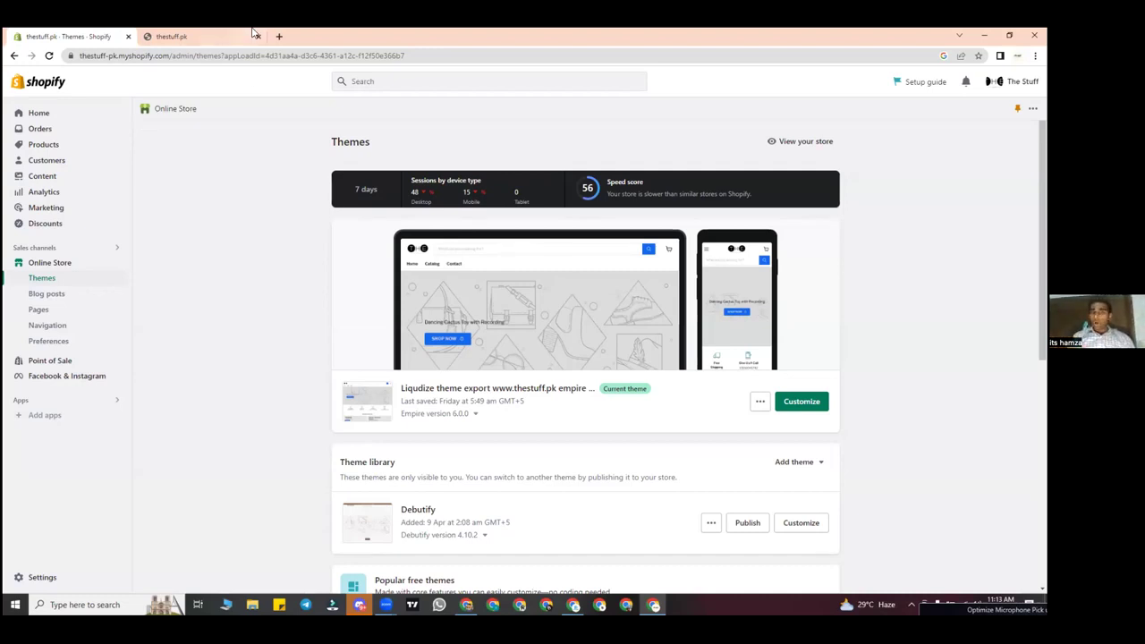
left_click(71, 117)
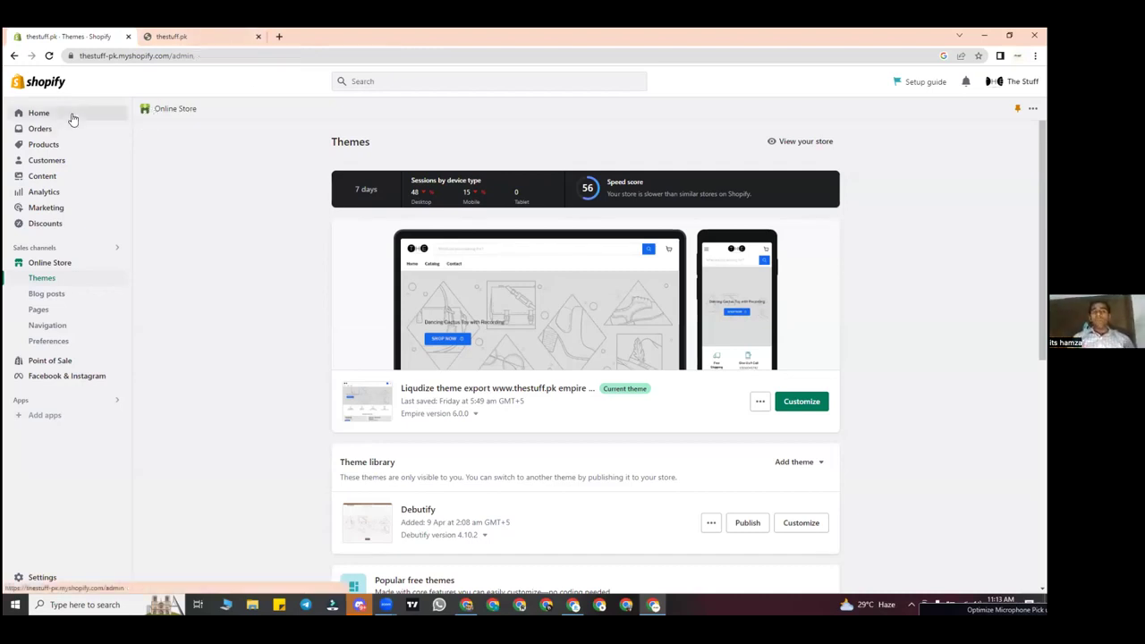
Step: Reload the admin Home page, then switch over to the thestuff.pk storefront tab
left_click(50, 55)
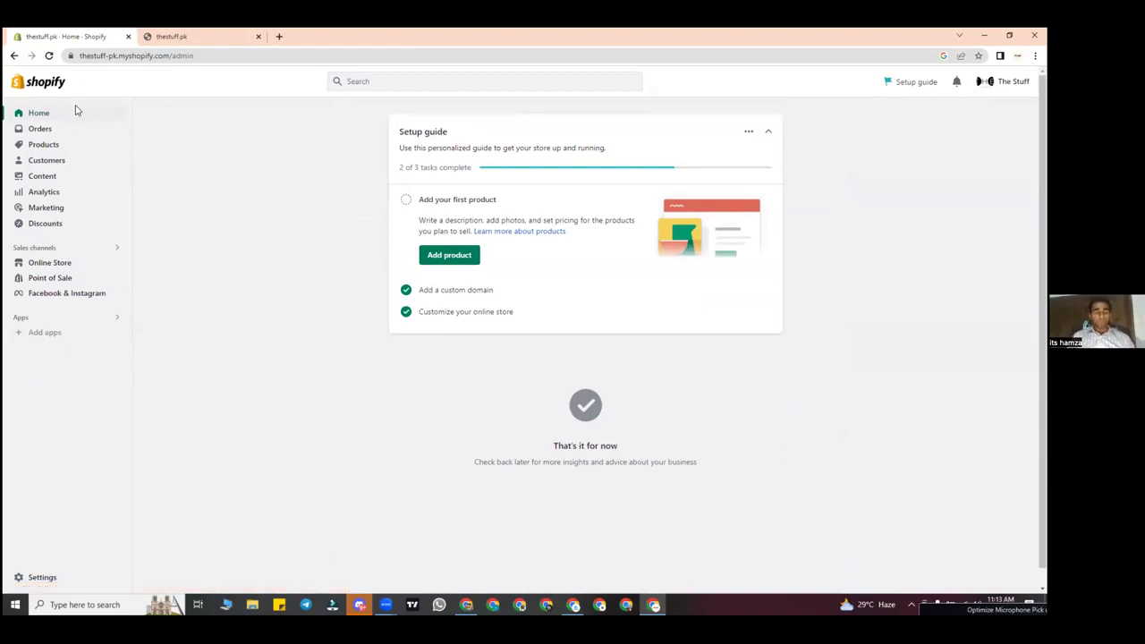
key("ctrl+Tab")
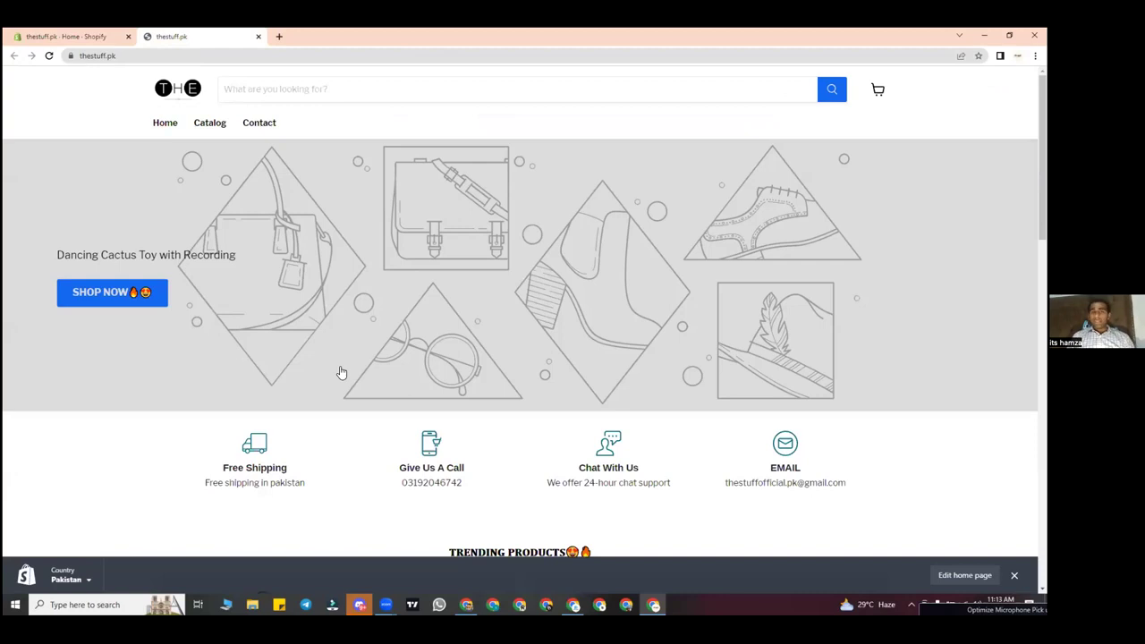
scroll(340, 372, "down", 2)
Step: Scroll the thestuff.pk homepage down to its reviews and footer, then return to admin Home
scroll(340, 371, "down", 7)
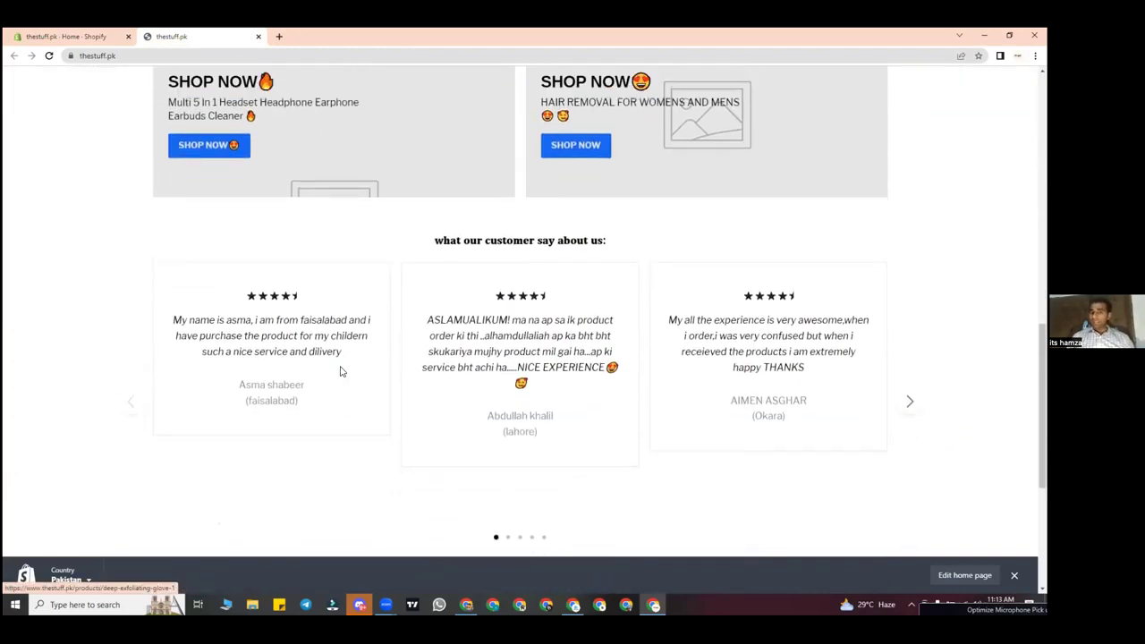
scroll(496, 219, "up", 3)
scroll(434, 184, "up", 5)
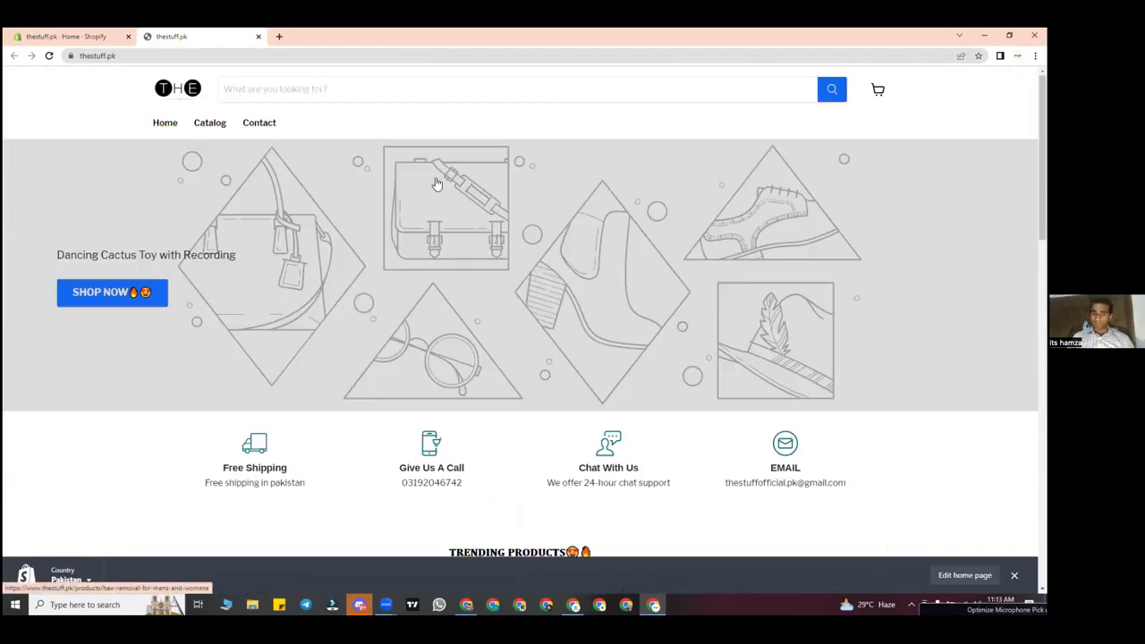
scroll(435, 183, "down", 1)
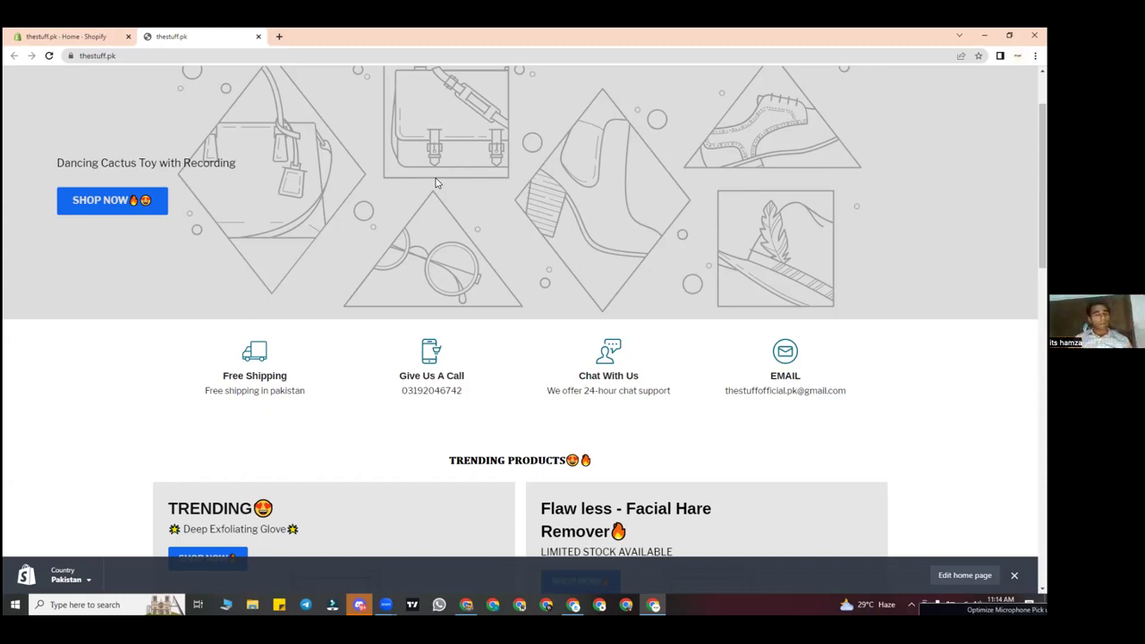
scroll(326, 265, "down", 3)
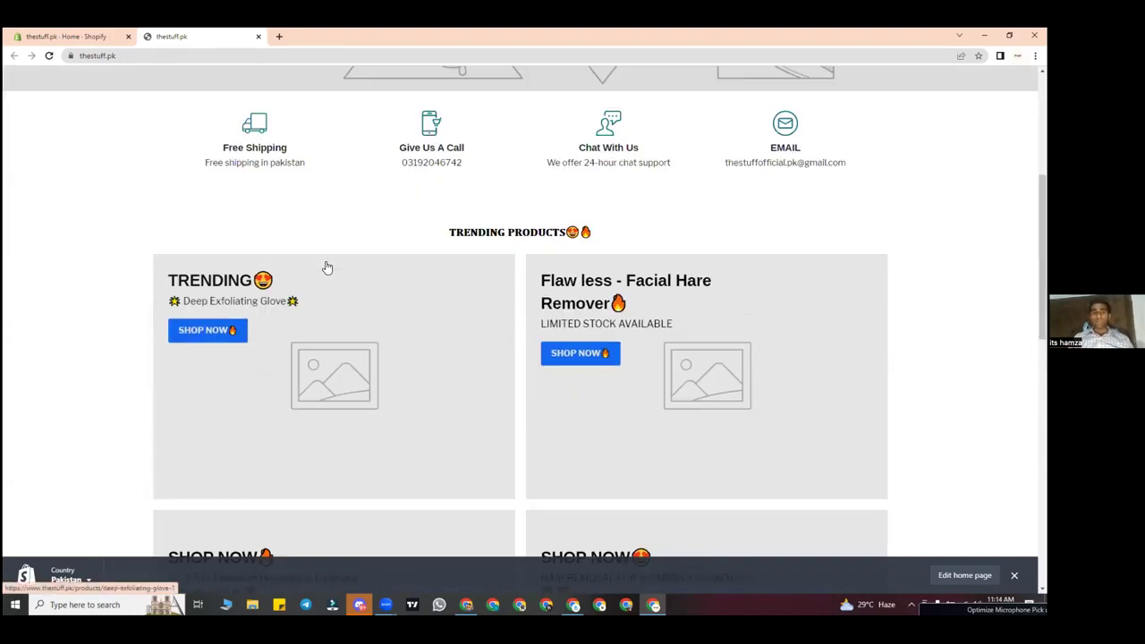
scroll(328, 267, "up", 4)
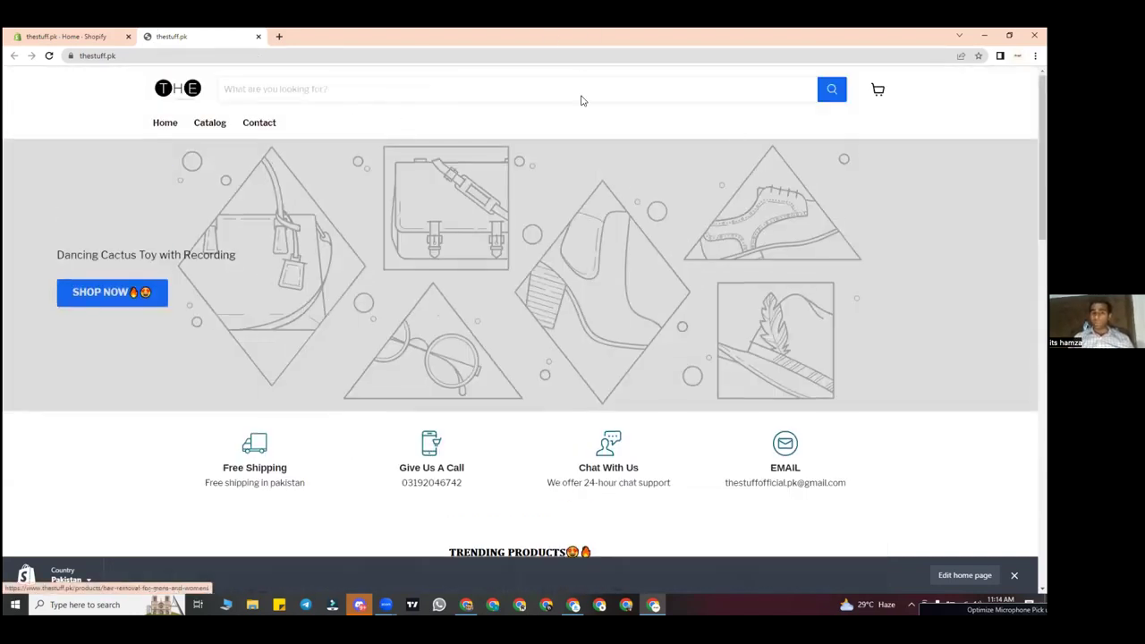
scroll(581, 100, "down", 10)
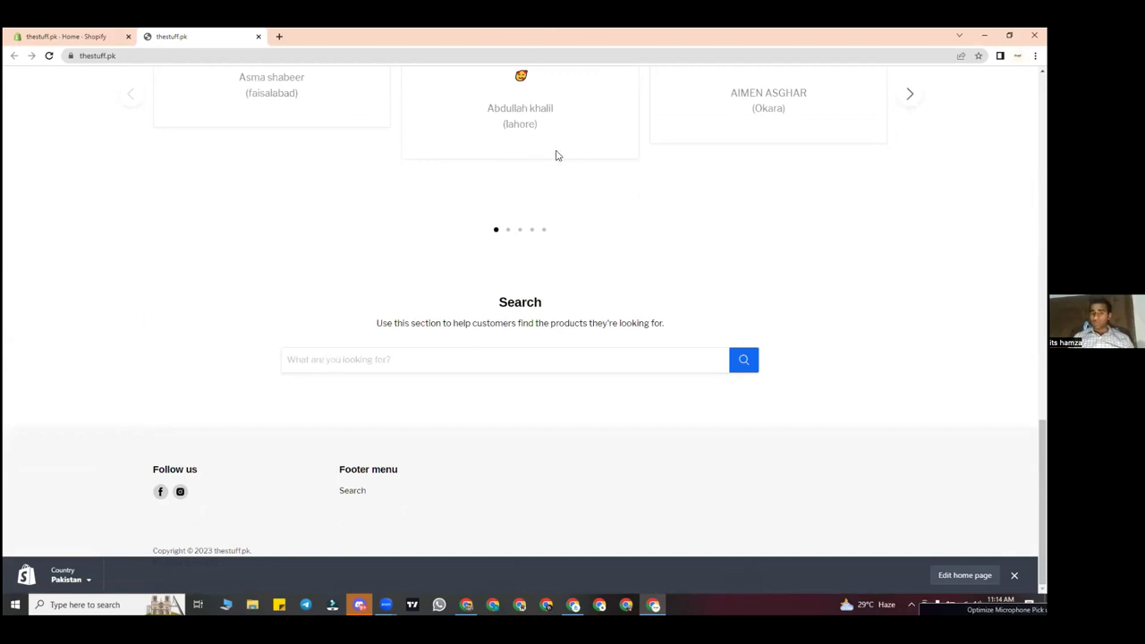
scroll(555, 155, "up", 10)
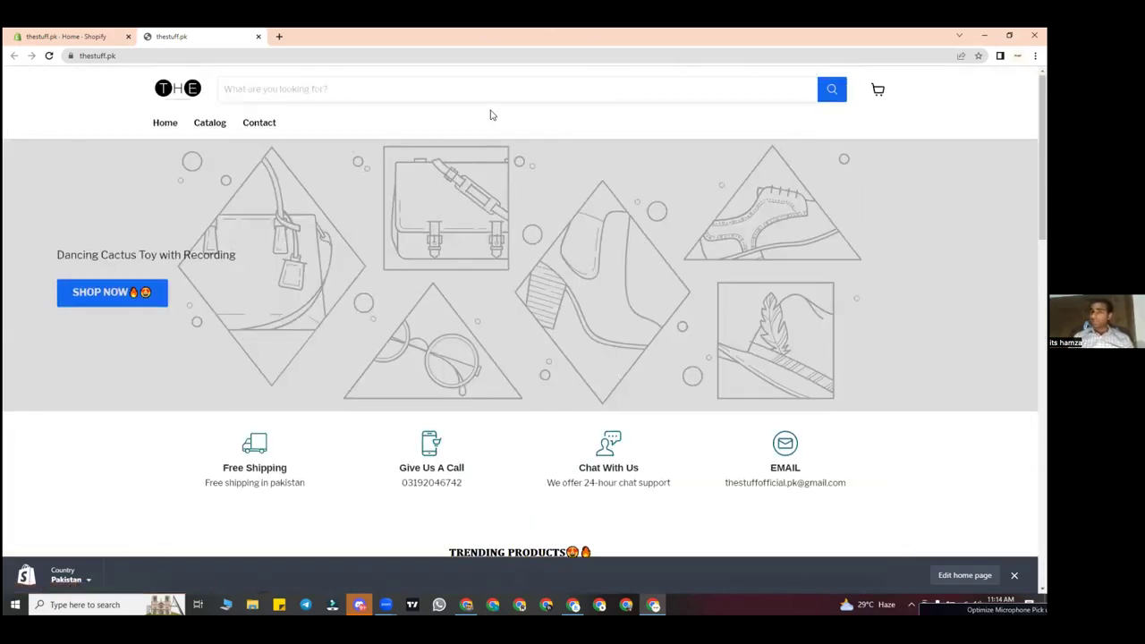
left_click(80, 34)
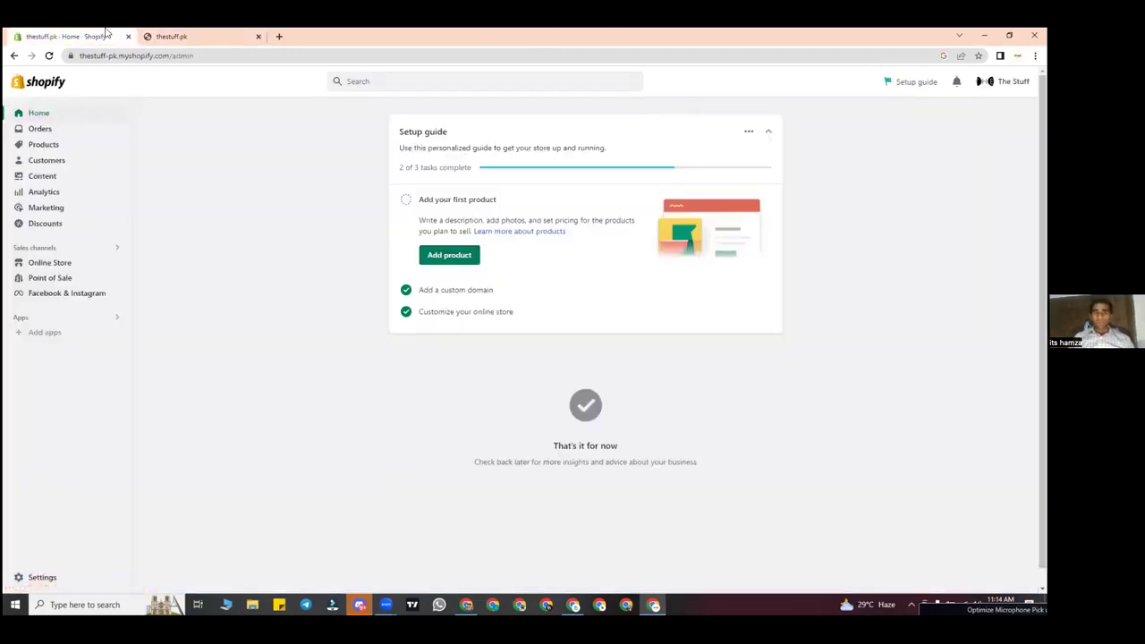
Step: Toggle between the admin Home and storefront tabs, ending on the storefront with its URL selected
left_click(163, 34)
left_click(106, 34)
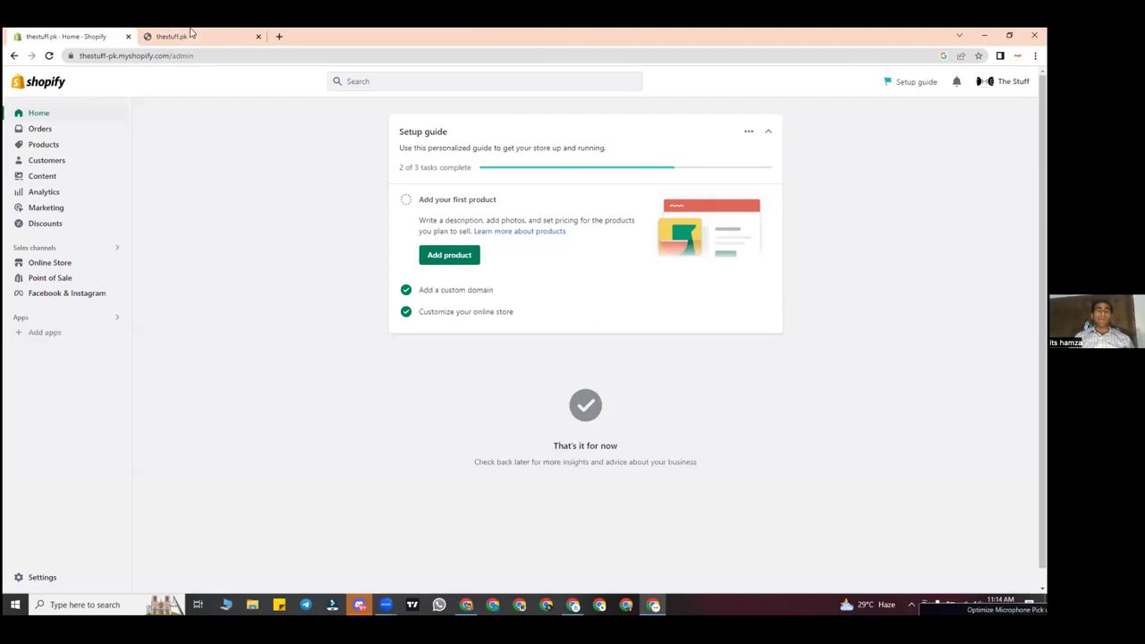
left_click(191, 34)
scroll(403, 429, "down", 10)
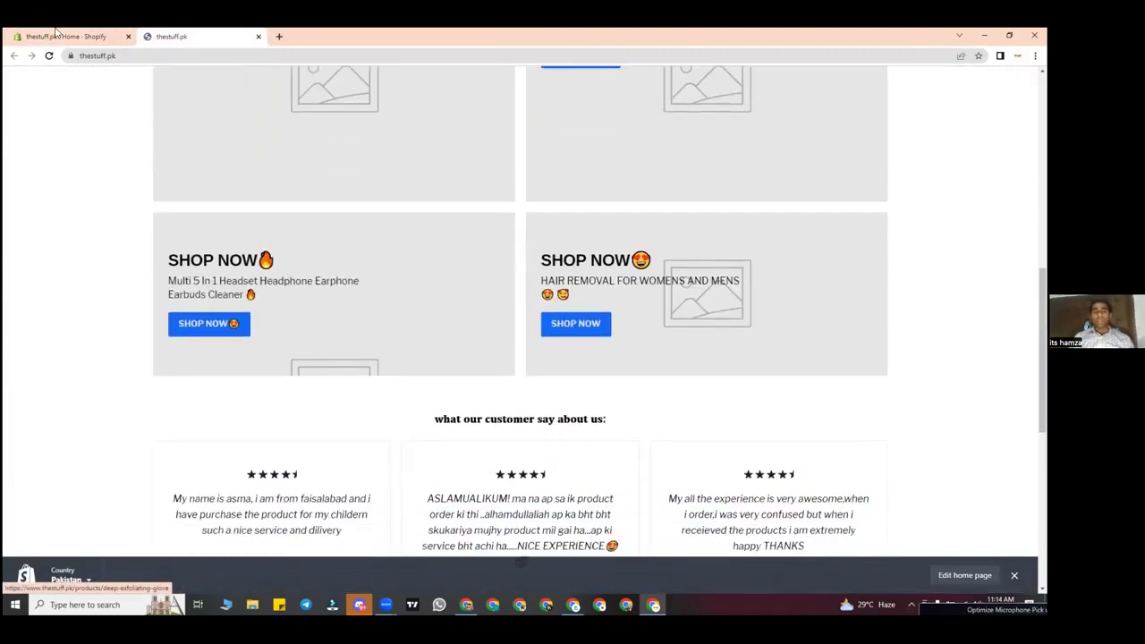
left_click(55, 34)
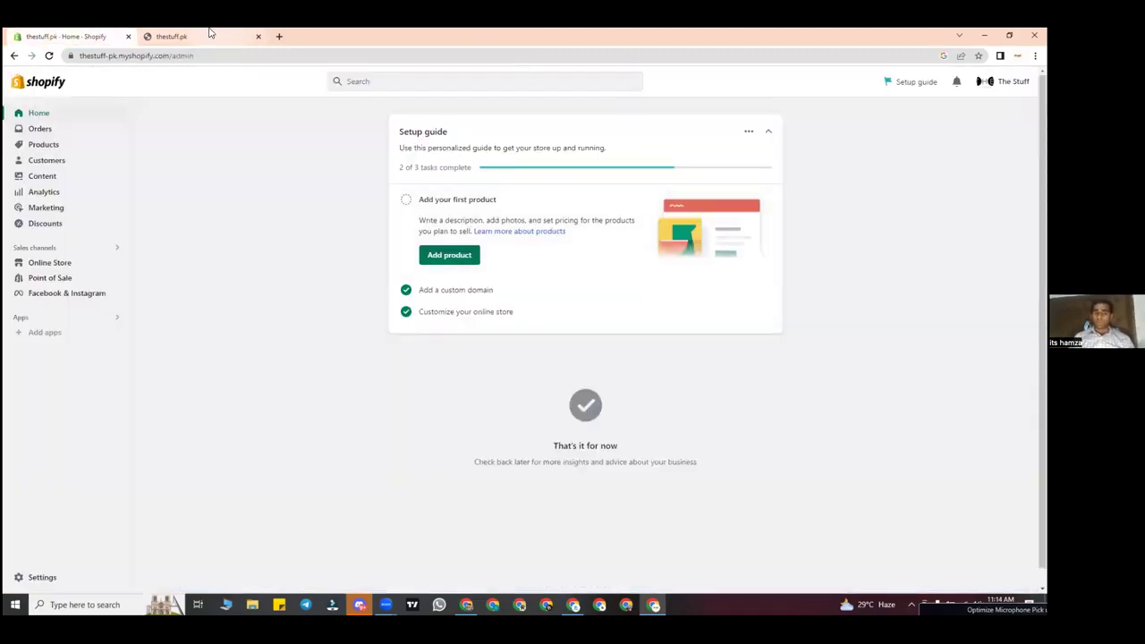
left_click(209, 34)
scroll(248, 179, "up", 10)
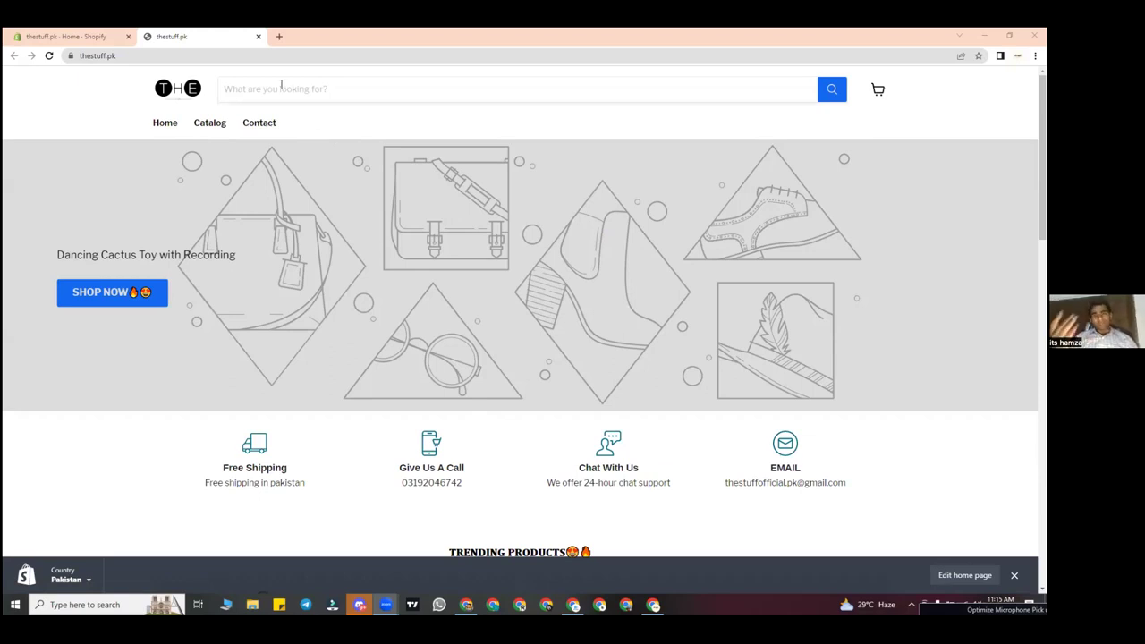
left_click(81, 36)
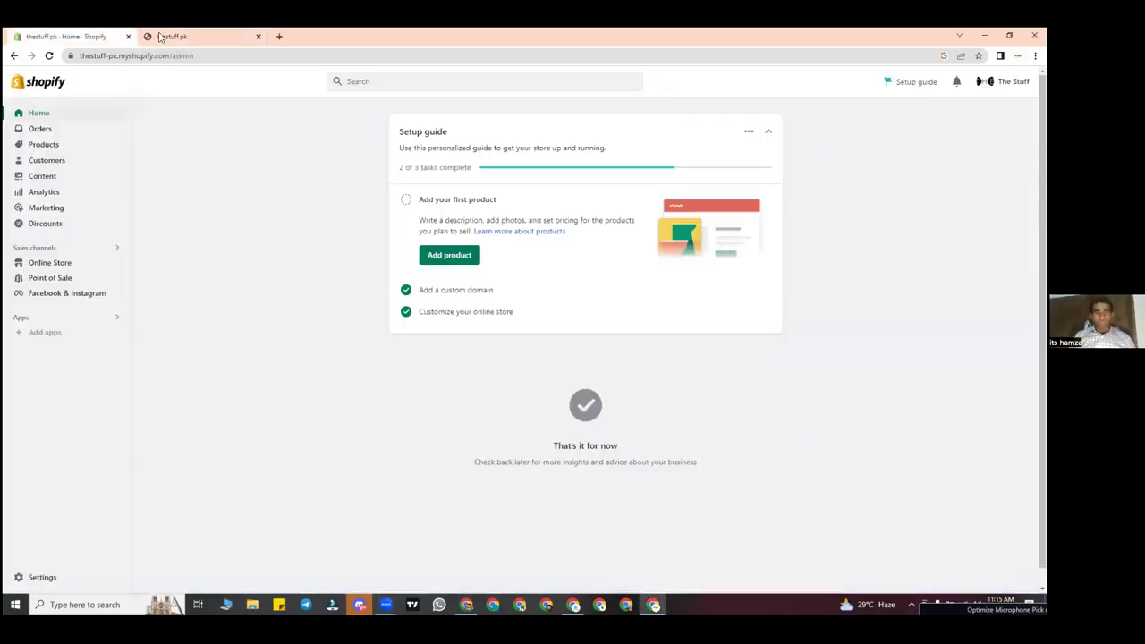
key("ctrl+Tab")
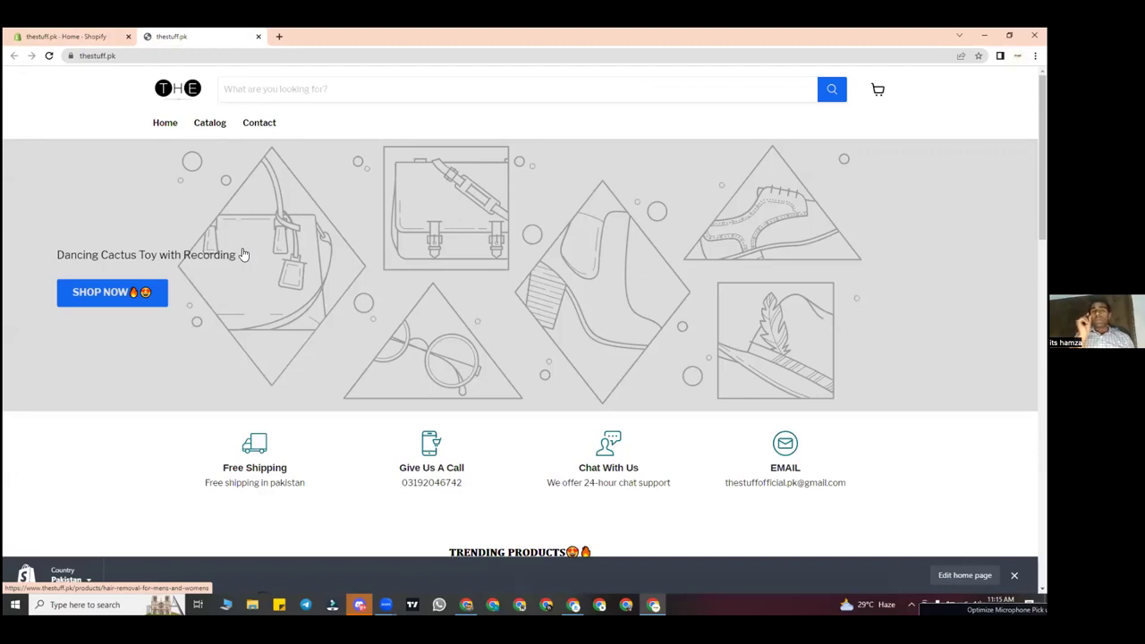
left_click(115, 56)
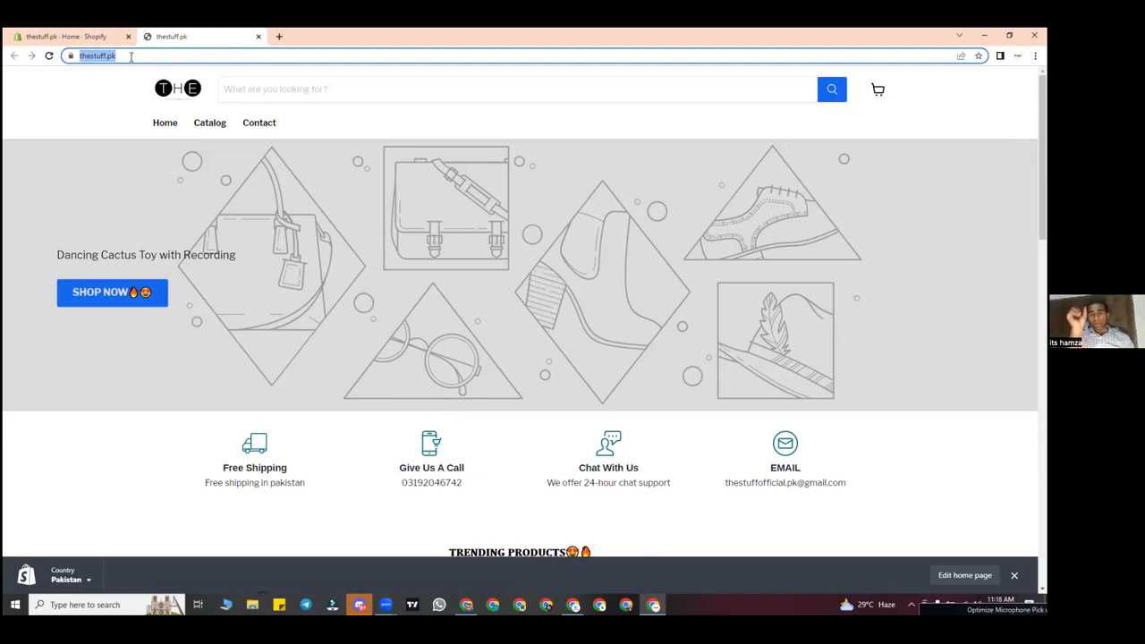
Step: Switch from the storefront back to the Shopify admin Home tab
left_click(67, 32)
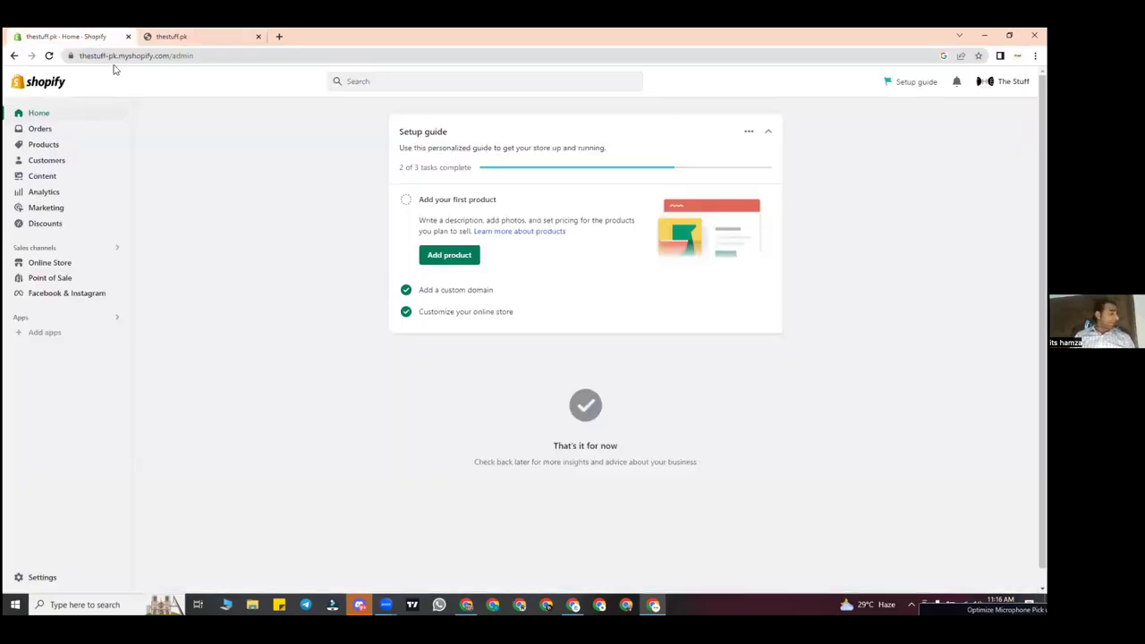
left_click(171, 34)
left_click(78, 36)
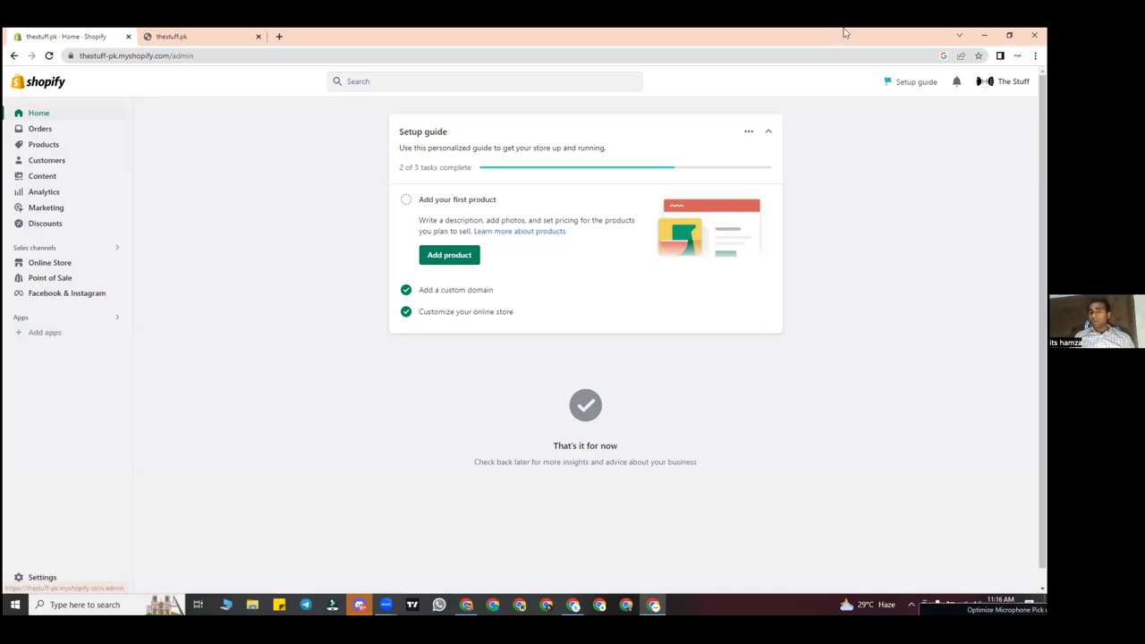
left_click(1003, 81)
left_click(879, 86)
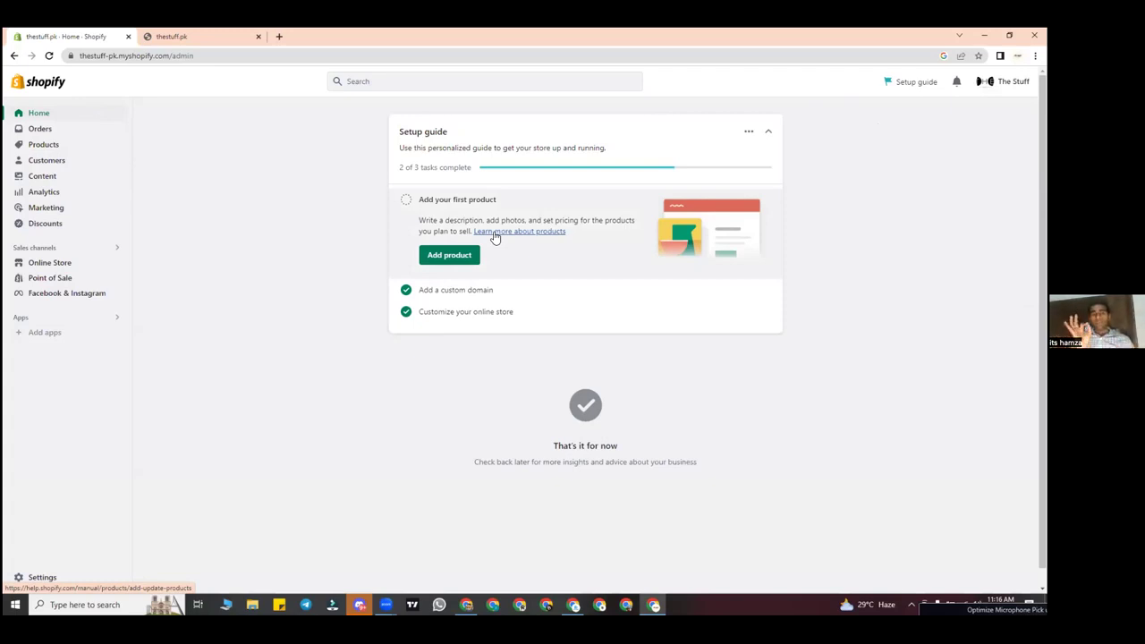
left_click(748, 132)
left_click(745, 155)
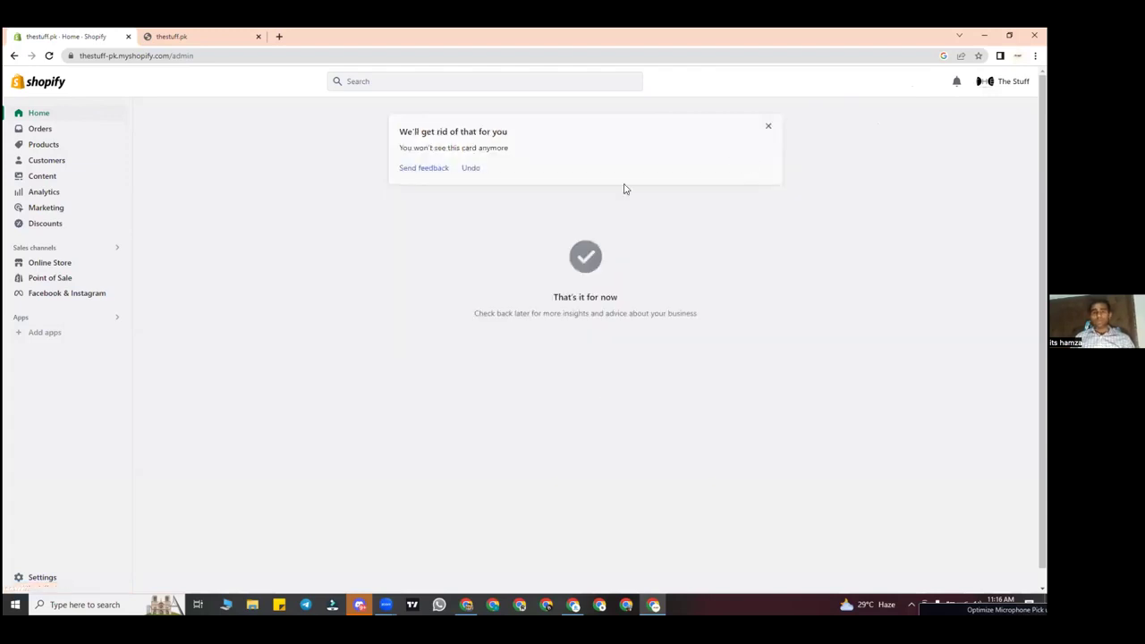
left_click(768, 126)
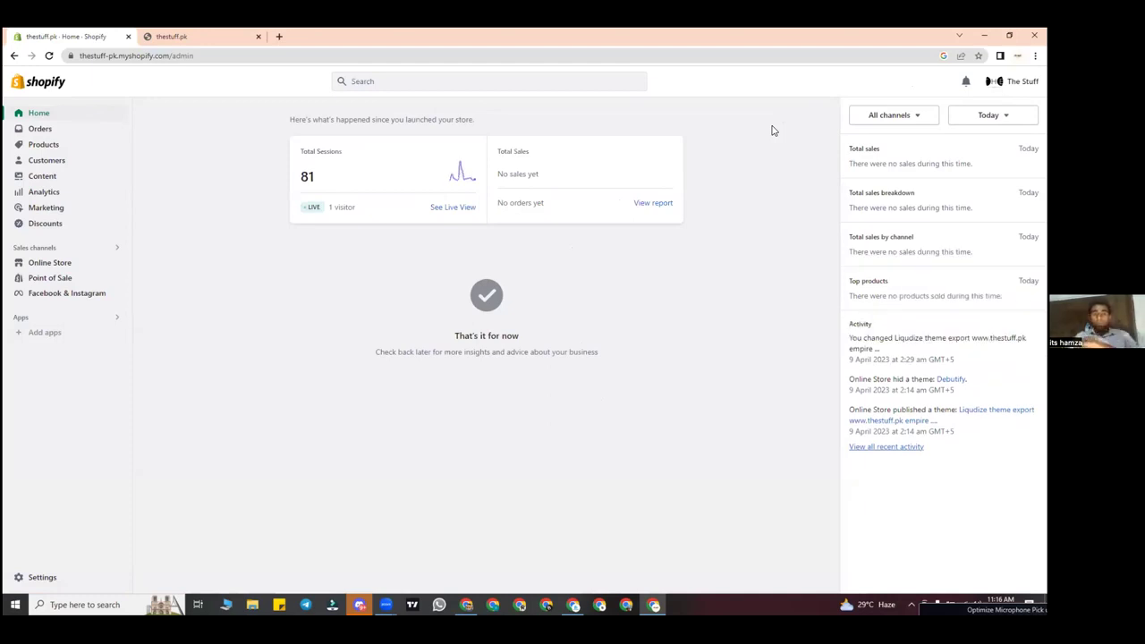
left_click(306, 187)
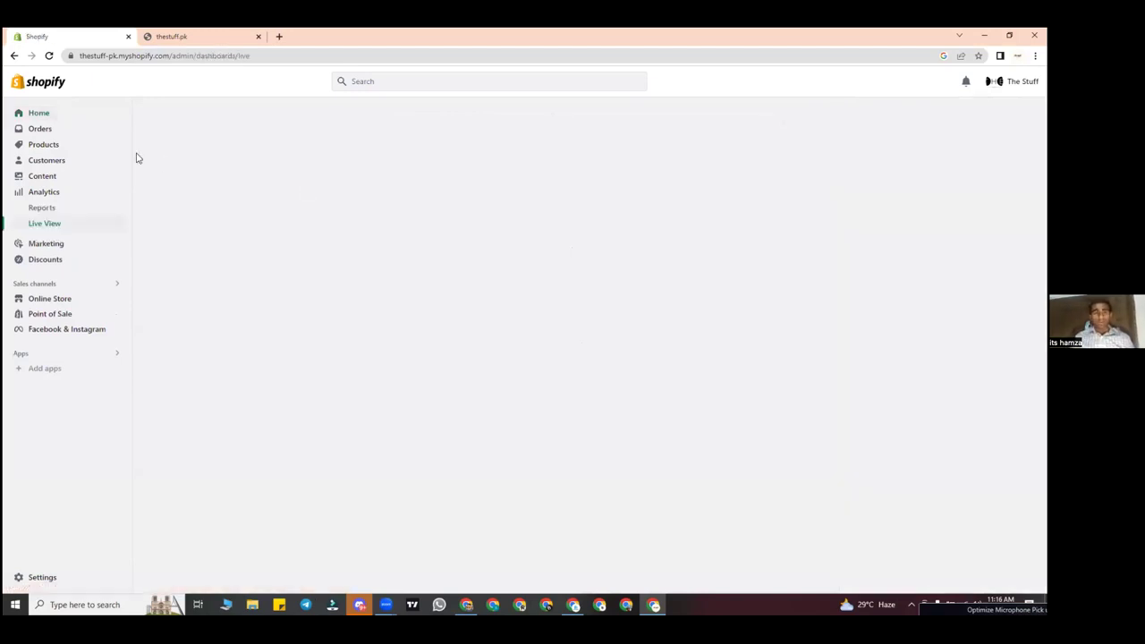
left_click(74, 117)
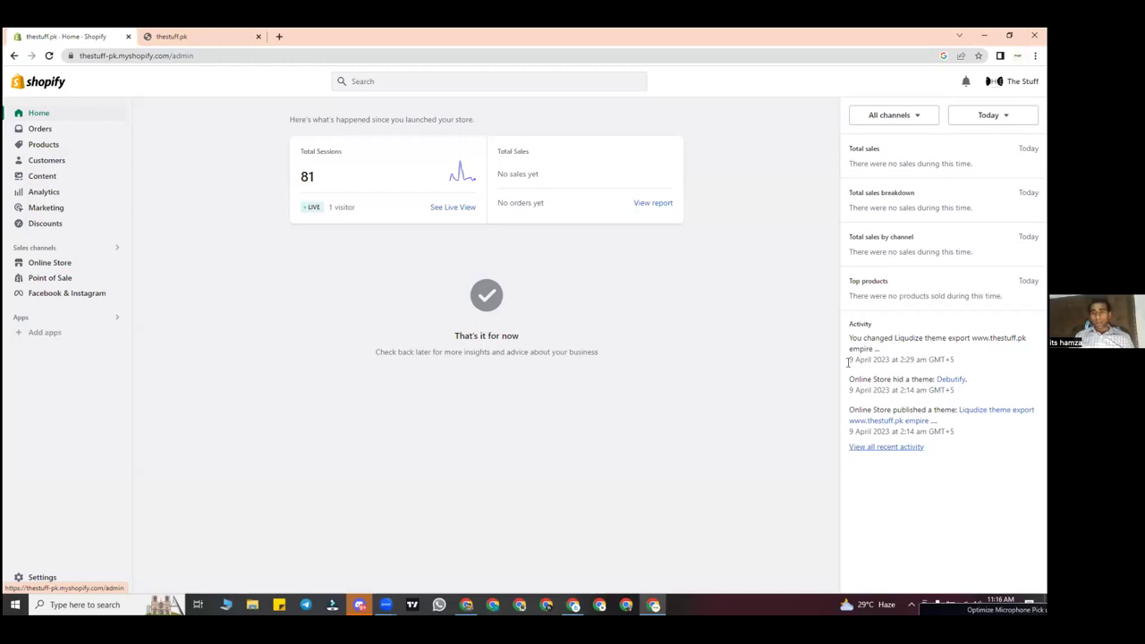
left_click_drag(849, 338, 944, 337)
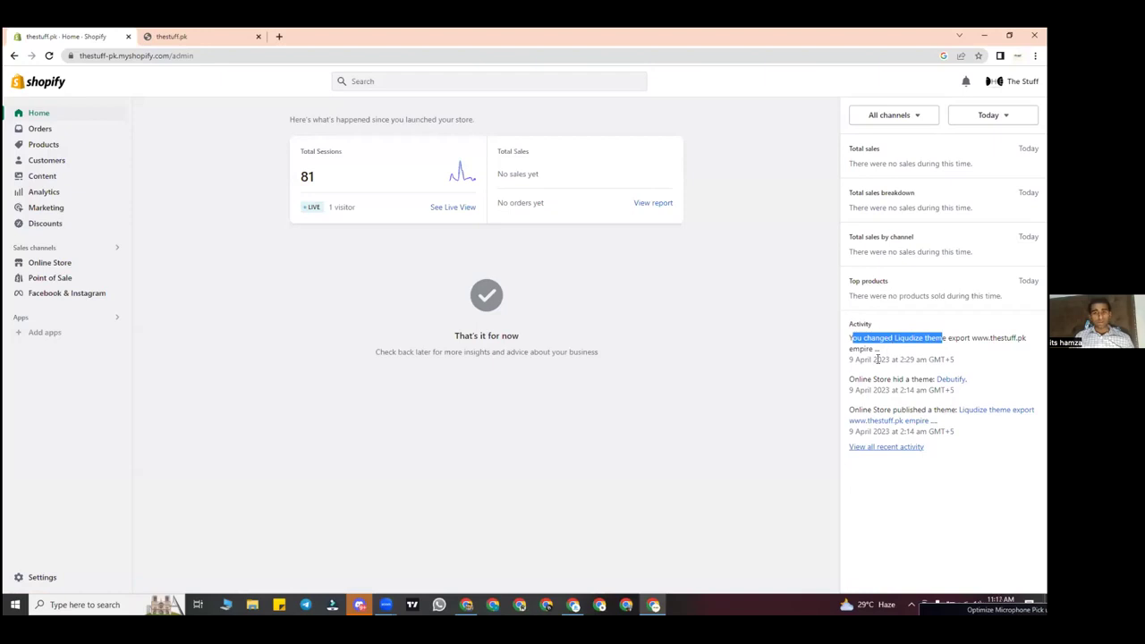
left_click(825, 322)
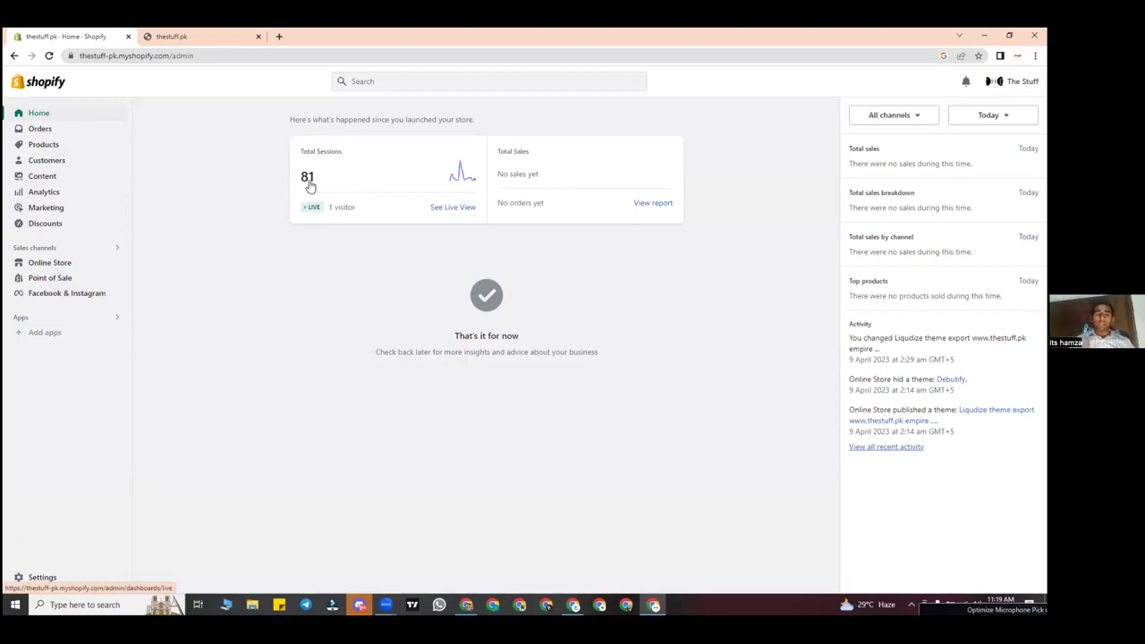
Step: Open the Analytics dashboards and check the Sessions count of 2
left_click(76, 195)
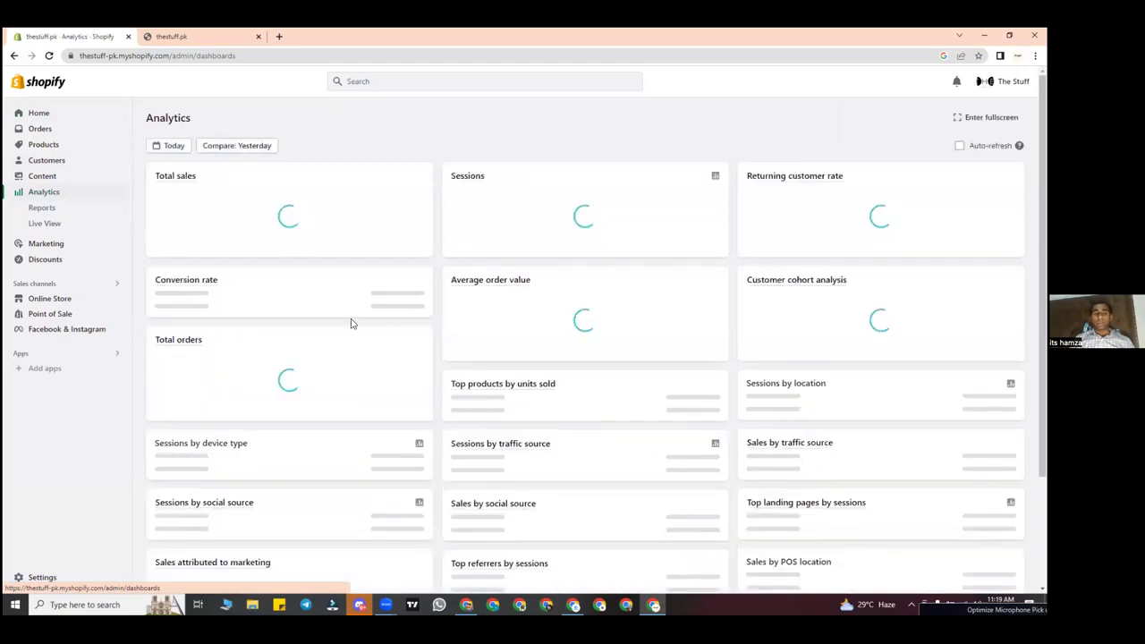
scroll(411, 249, "down", 1)
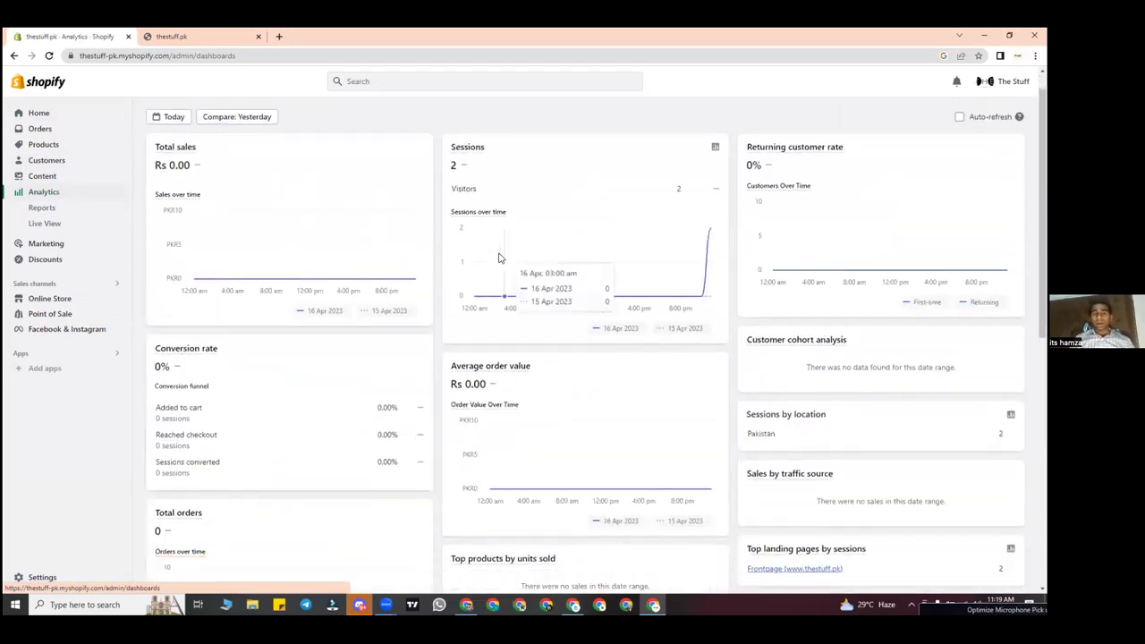
left_click_drag(471, 170, 443, 167)
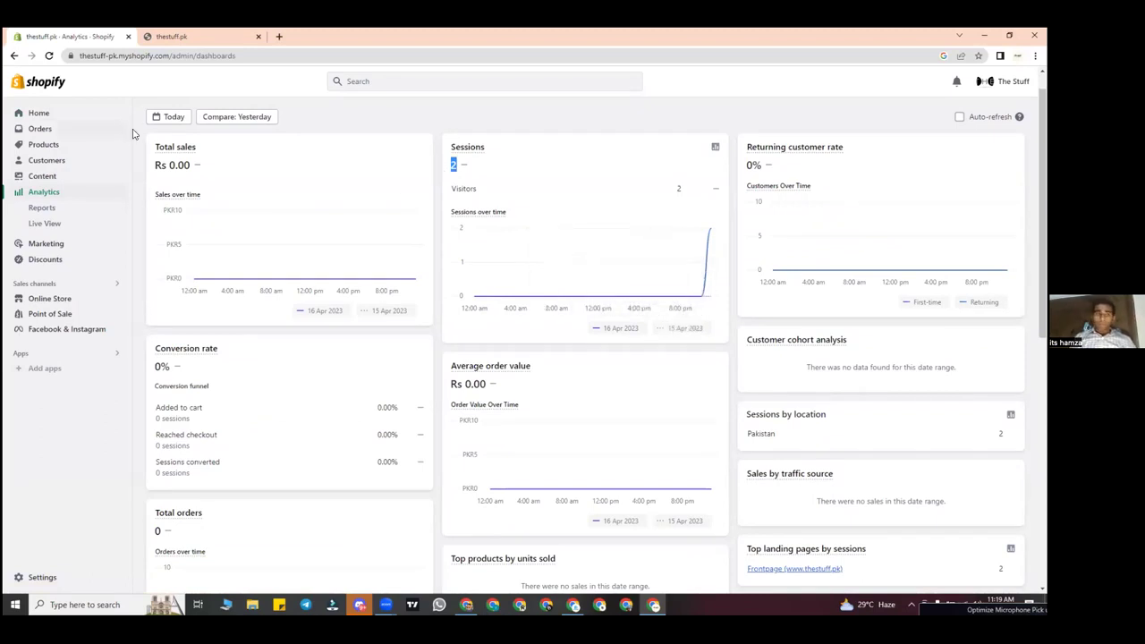
Step: From Home, open Live View, then open today's Sessions over time report in a new tab
left_click(97, 113)
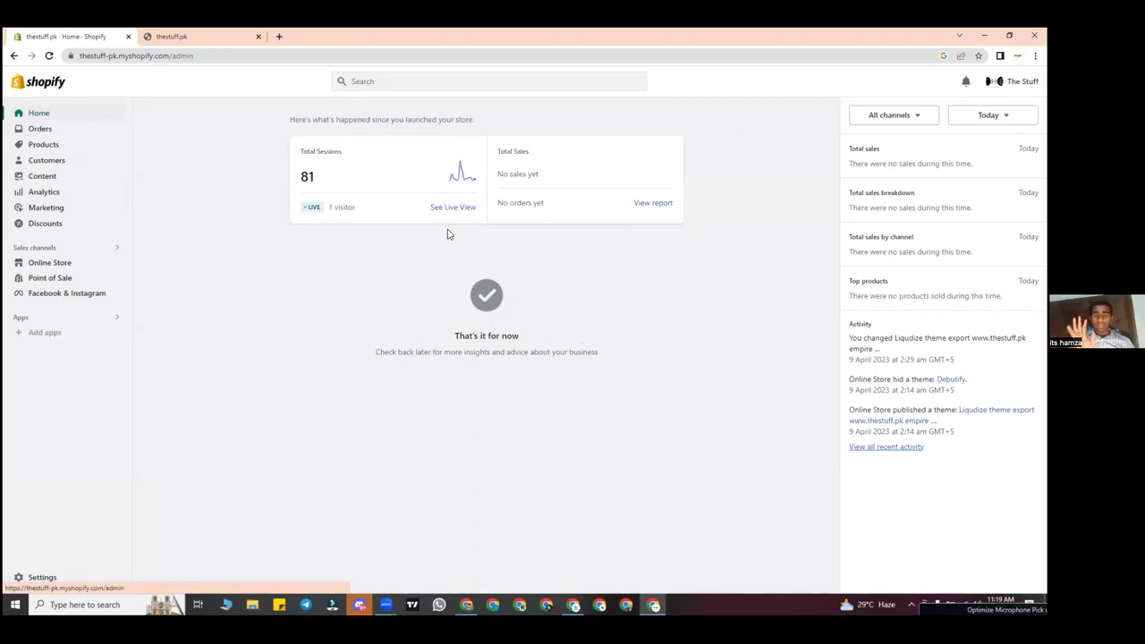
left_click(307, 185)
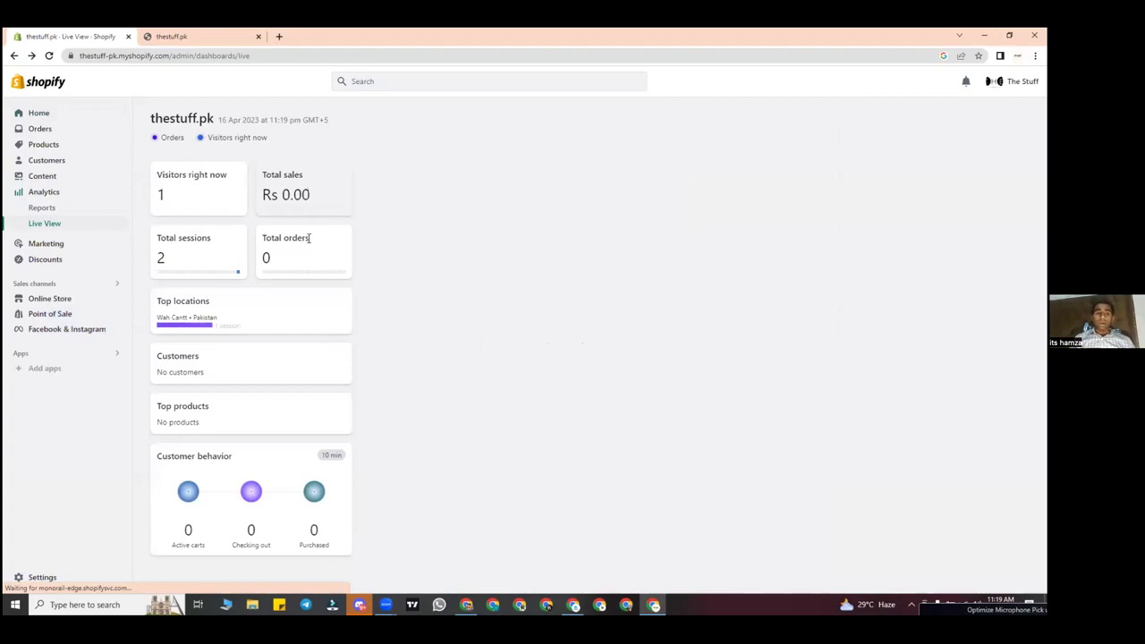
scroll(306, 242, "left", 5)
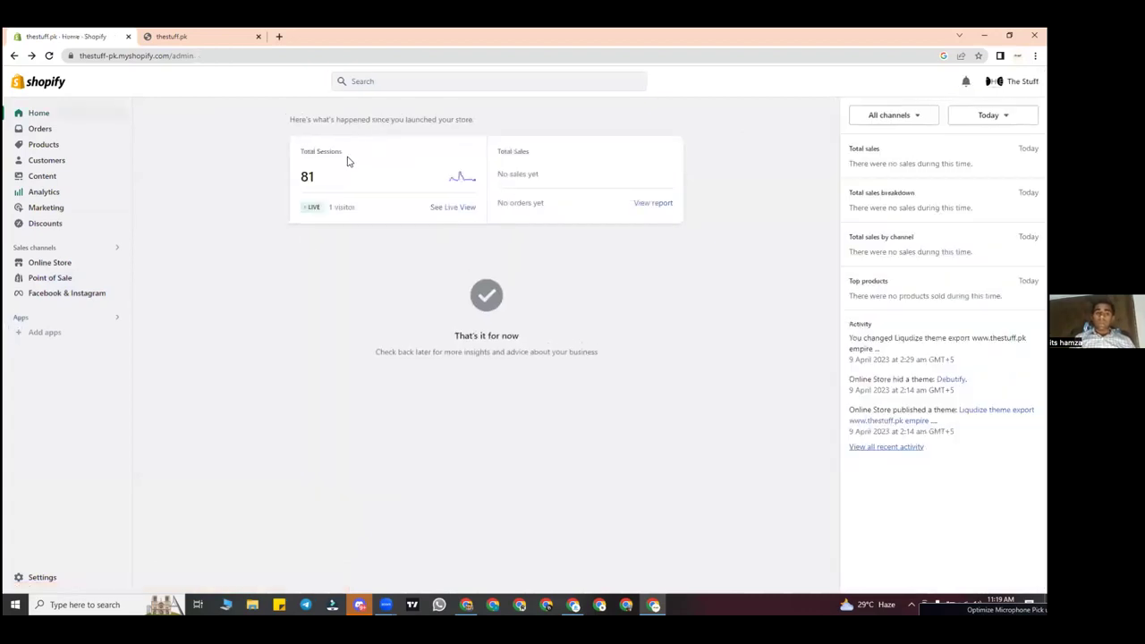
left_click(427, 188)
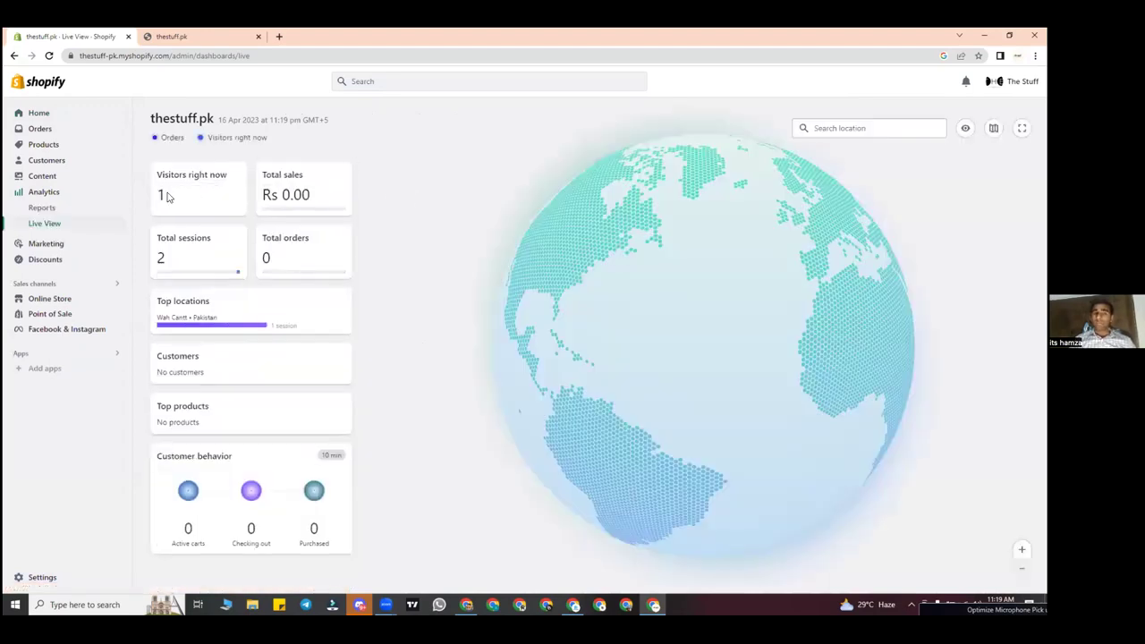
double_click(162, 194)
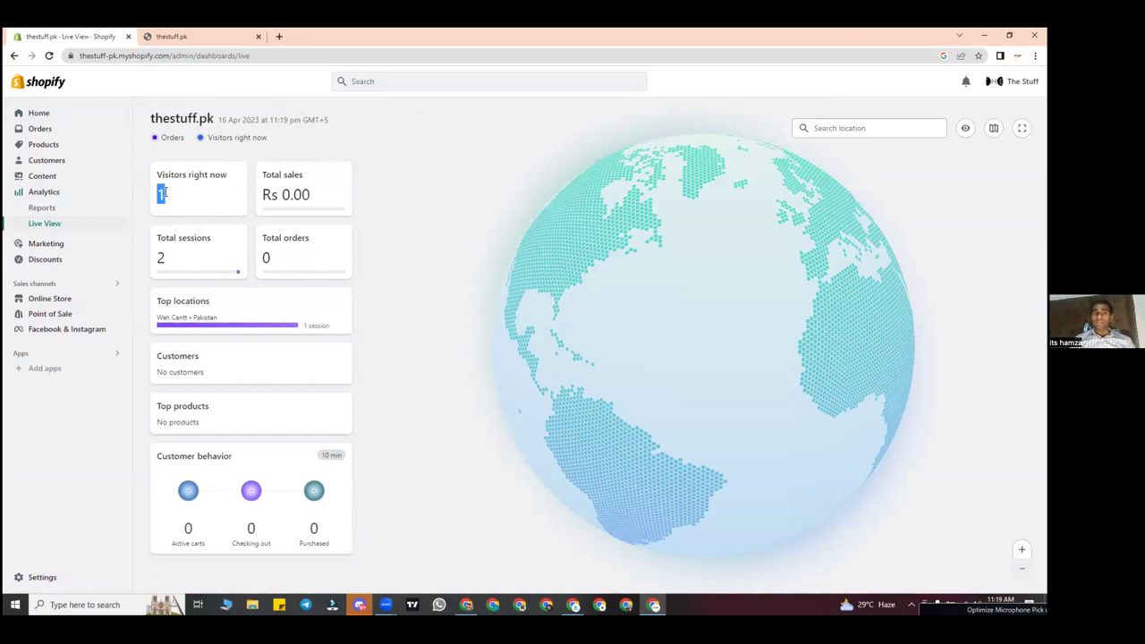
left_click(188, 256)
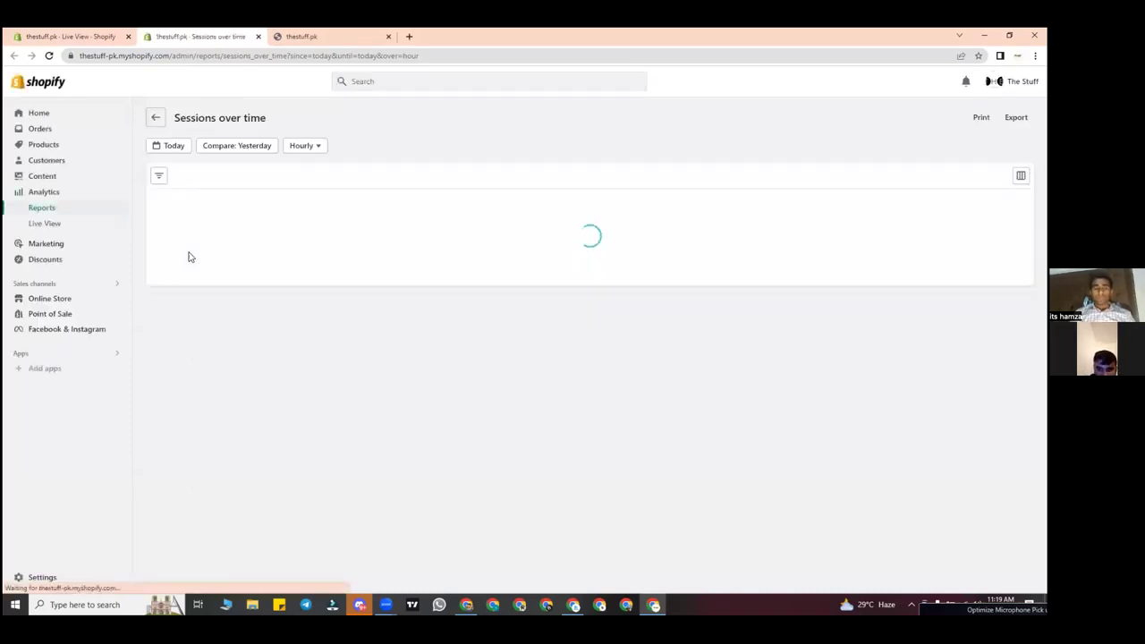
Step: Reopen Sessions over time from Reports, then close that tab to return to Live View
left_click(154, 118)
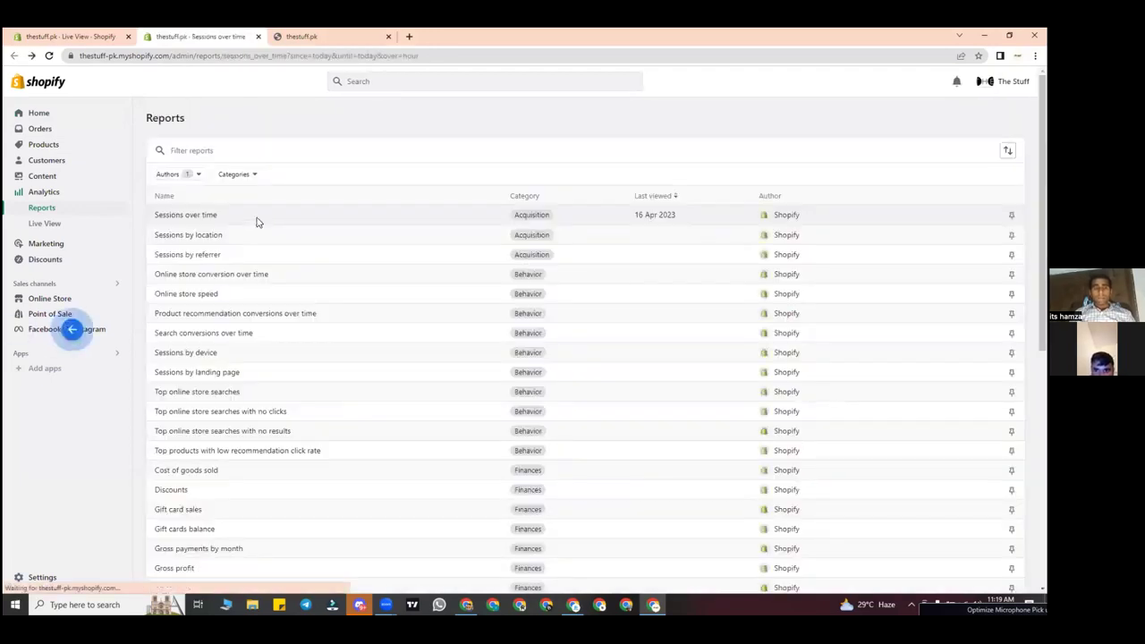
left_click(258, 220)
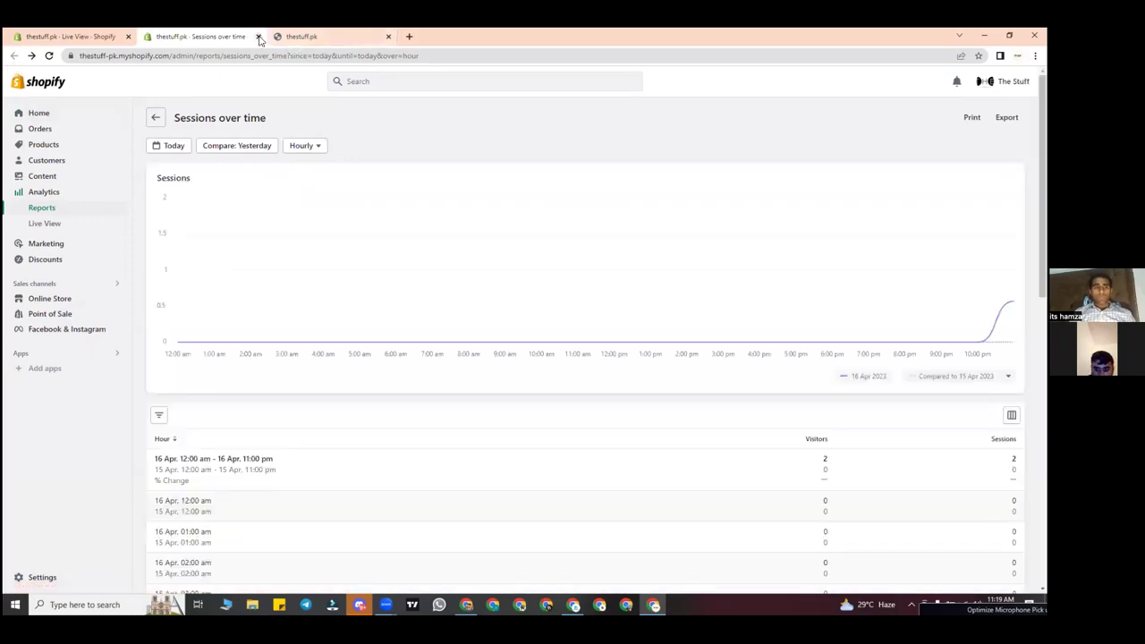
key("ctrl+w")
left_click(179, 194)
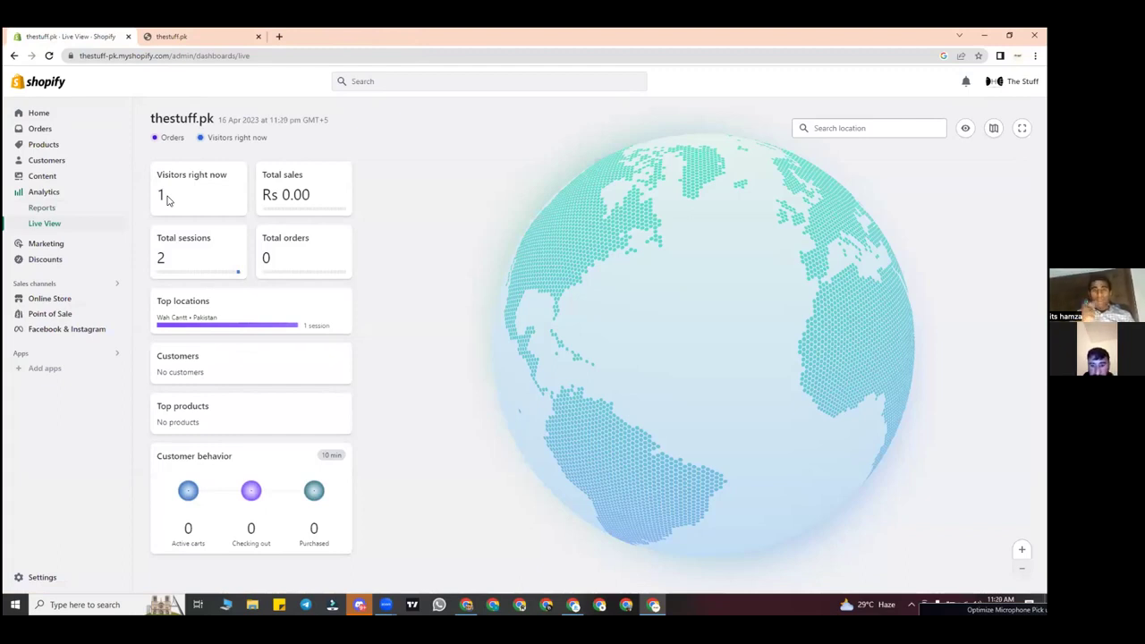
left_click(161, 36)
Step: Go back to the Live View tab and return to the Home dashboard showing 81 sessions
left_click(54, 32)
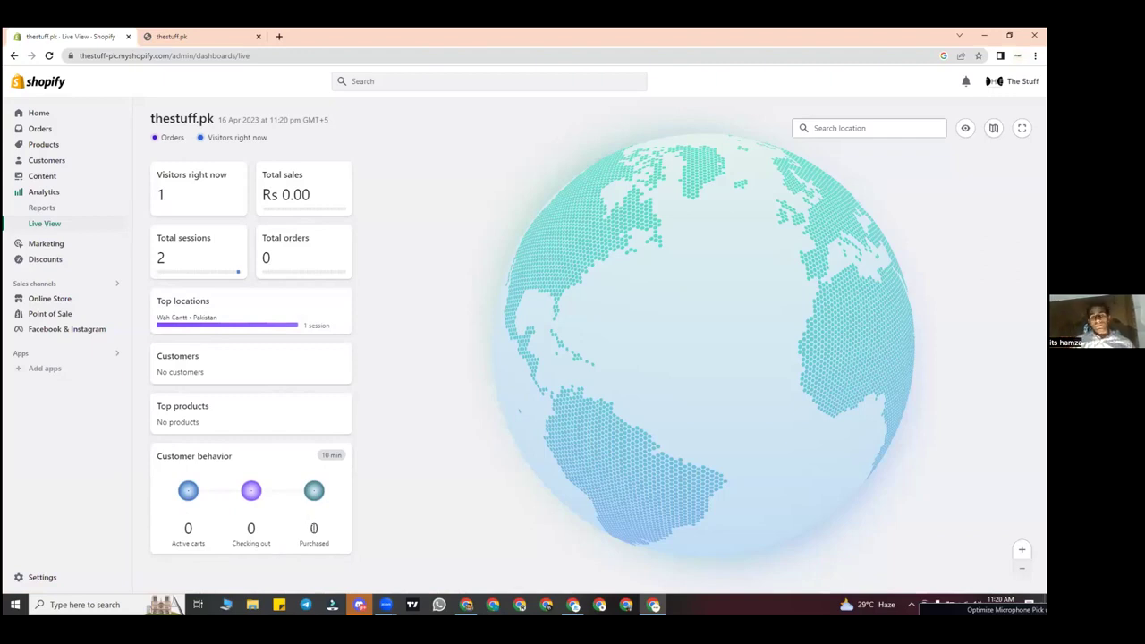
left_click(72, 115)
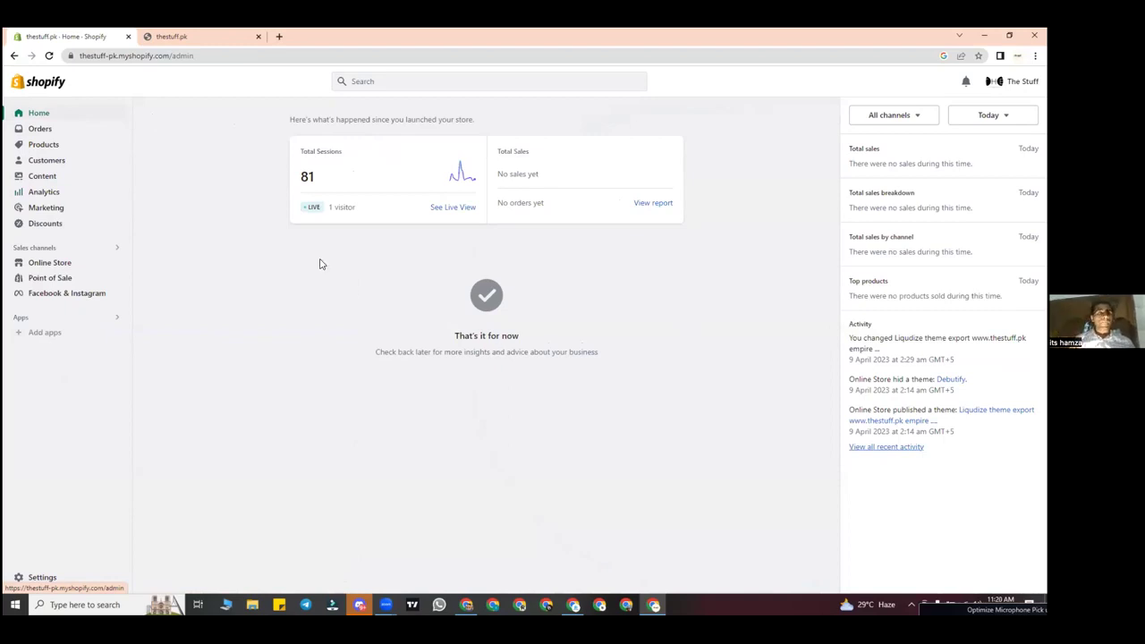
left_click(103, 135)
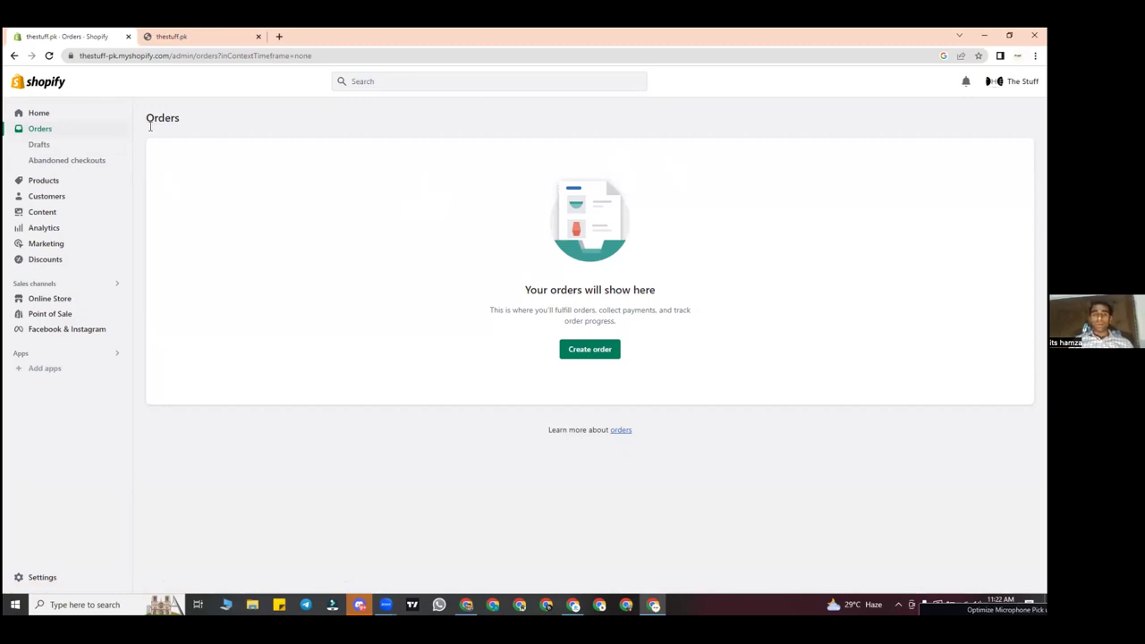
Step: View the store's empty Orders page
left_click(56, 114)
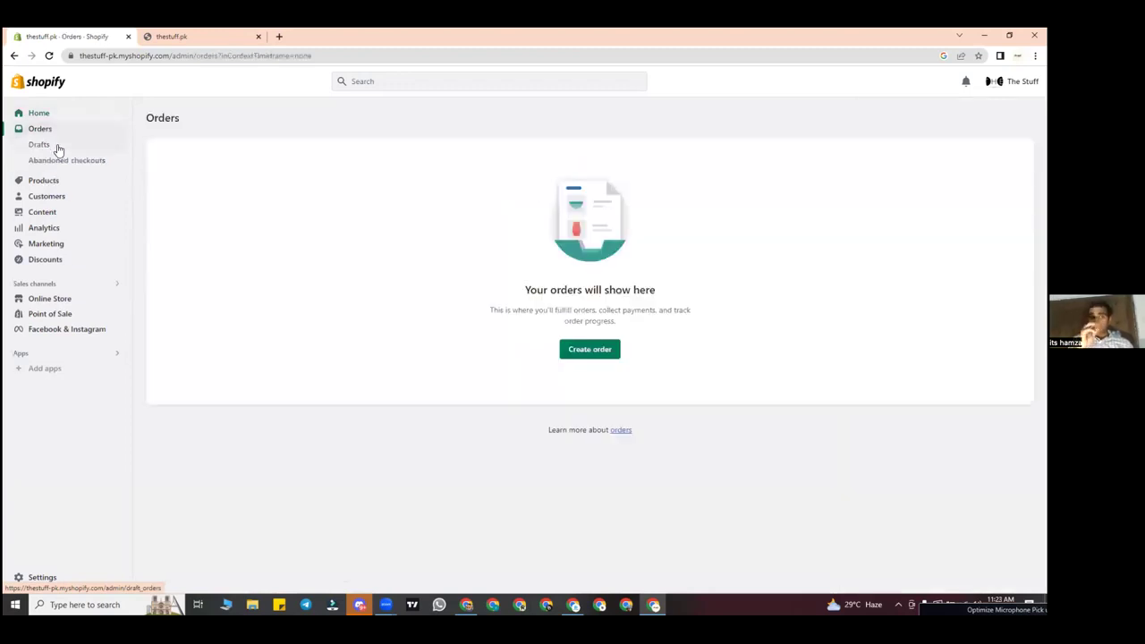
left_click(56, 148)
Step: Reopen the empty Draft orders list and dismiss a stray context menu on it
left_click(63, 169)
left_click(72, 146)
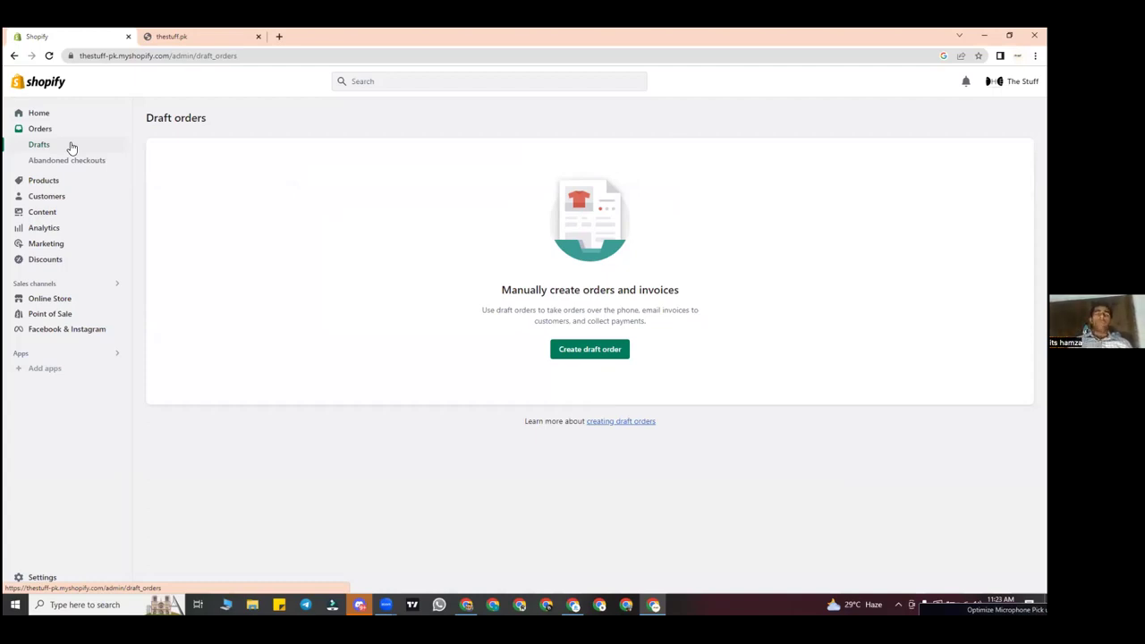
right_click(437, 177)
left_click(392, 205)
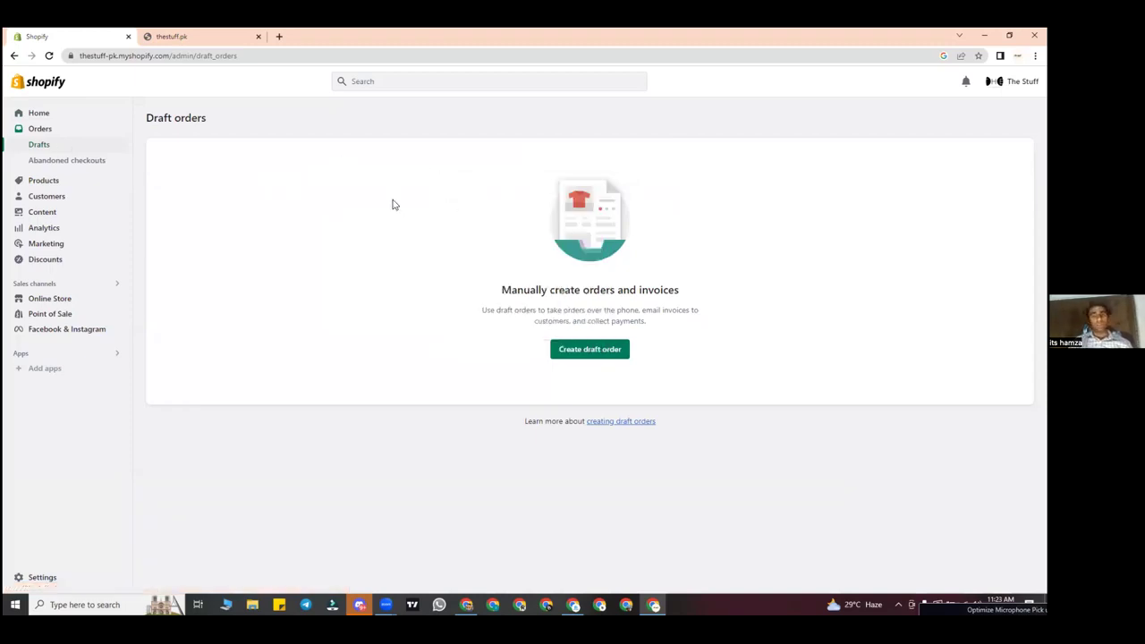
left_click(51, 160)
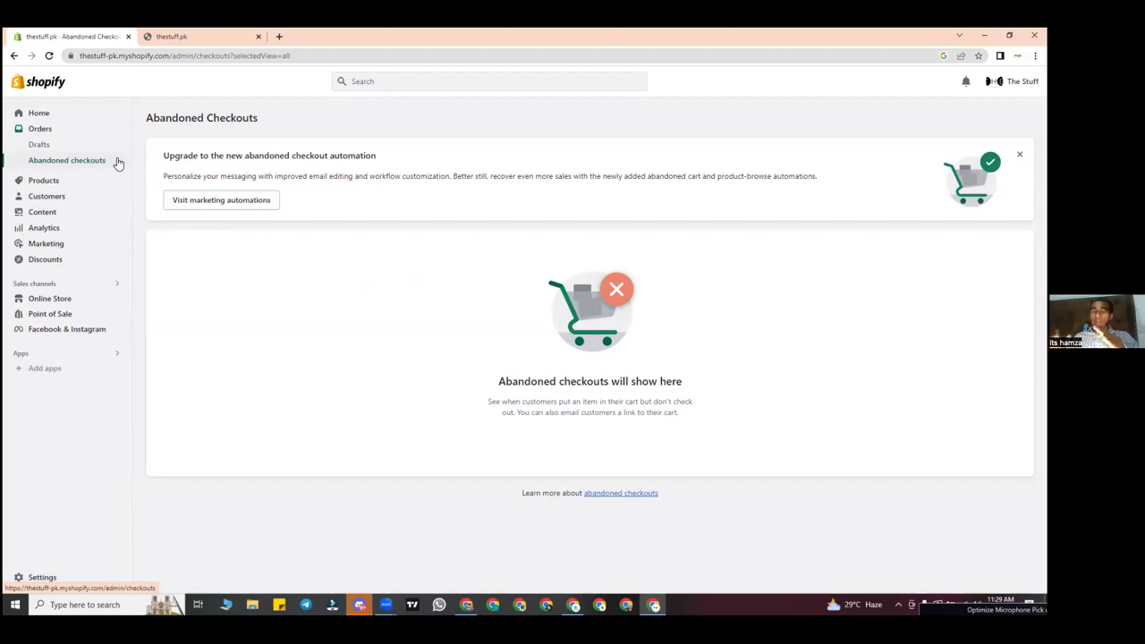
Step: Open a new browser tab and clear the mistyped 'produck' from the address bar
left_click(280, 38)
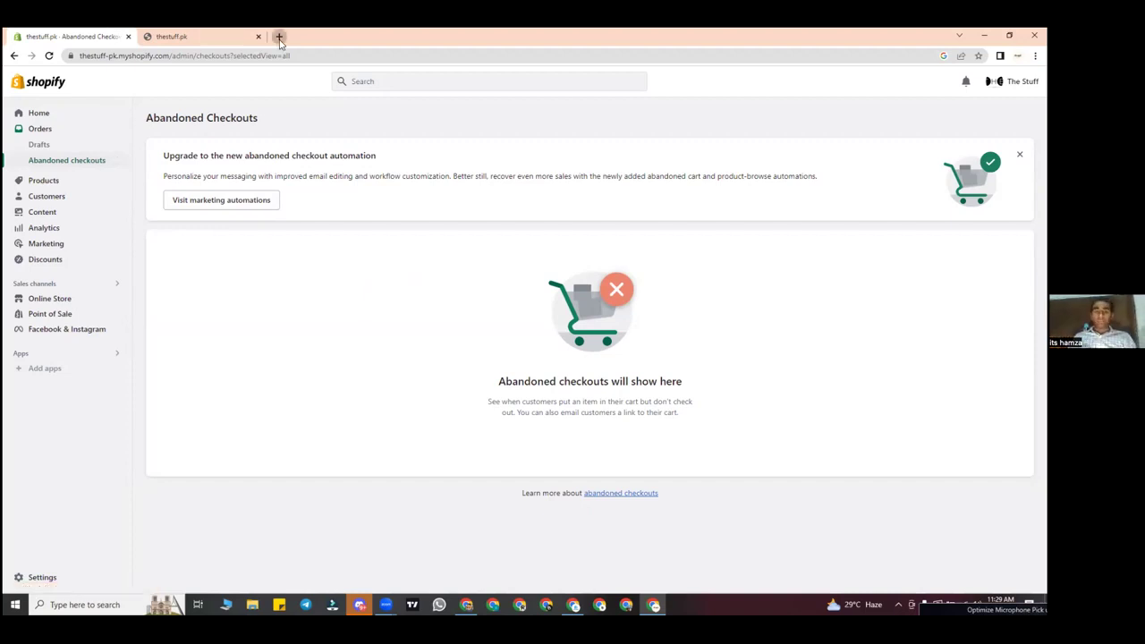
type("produck")
key("BackSpace")
key("BackSpace")
key("BackSpace")
key("BackSpace")
key("BackSpace")
key("BackSpace")
key("BackSpace")
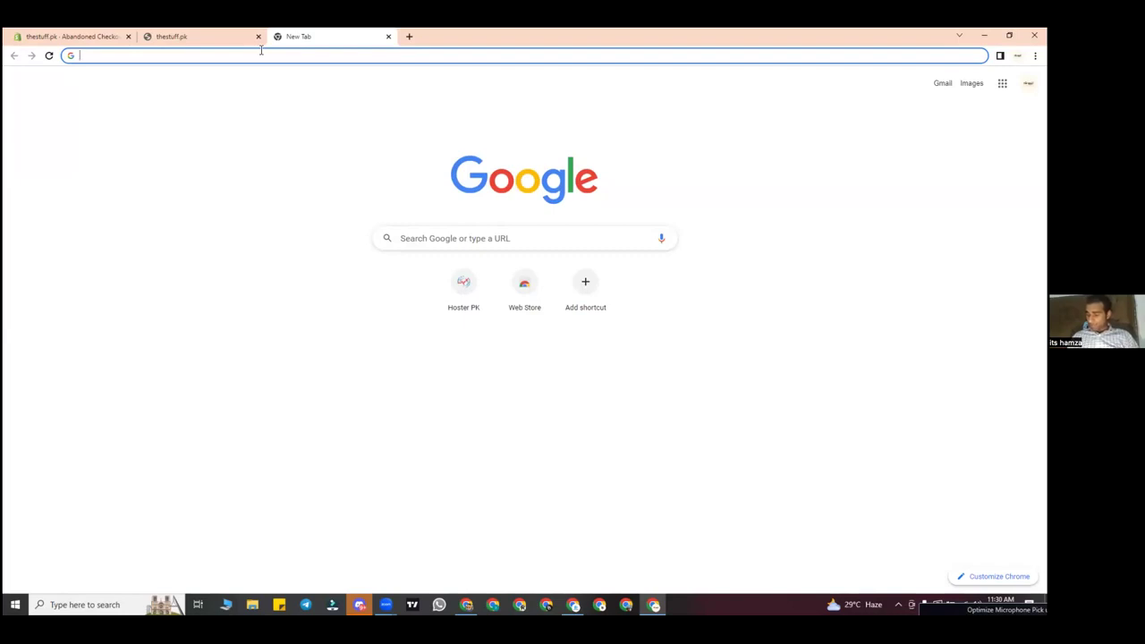
Step: Load bellemish.com in the new tab
type("b")
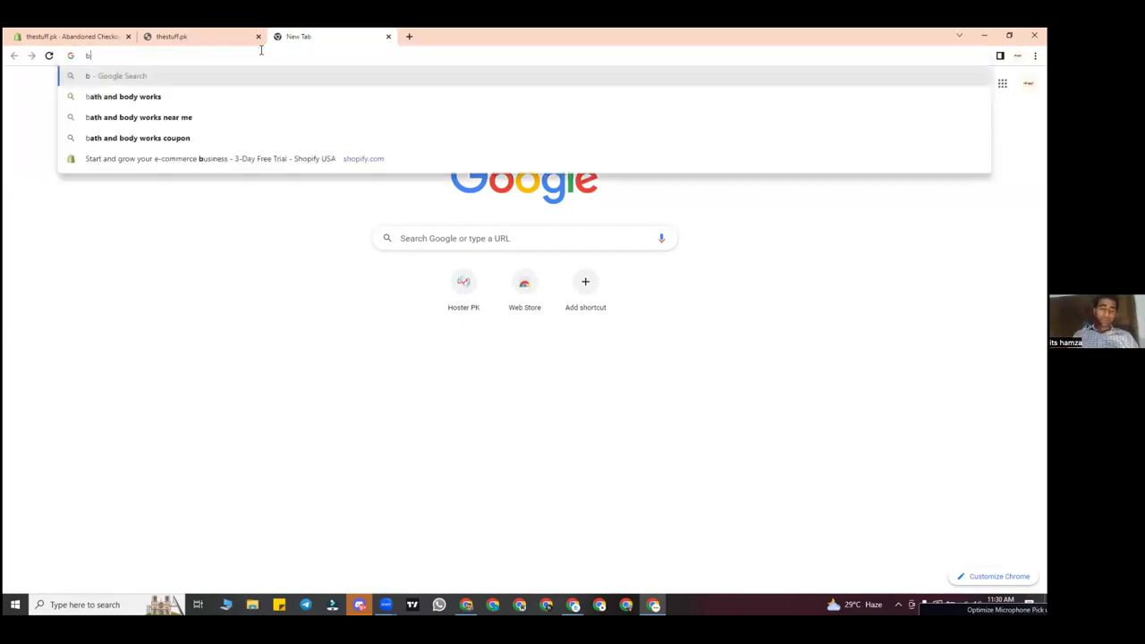
type("ellemish")
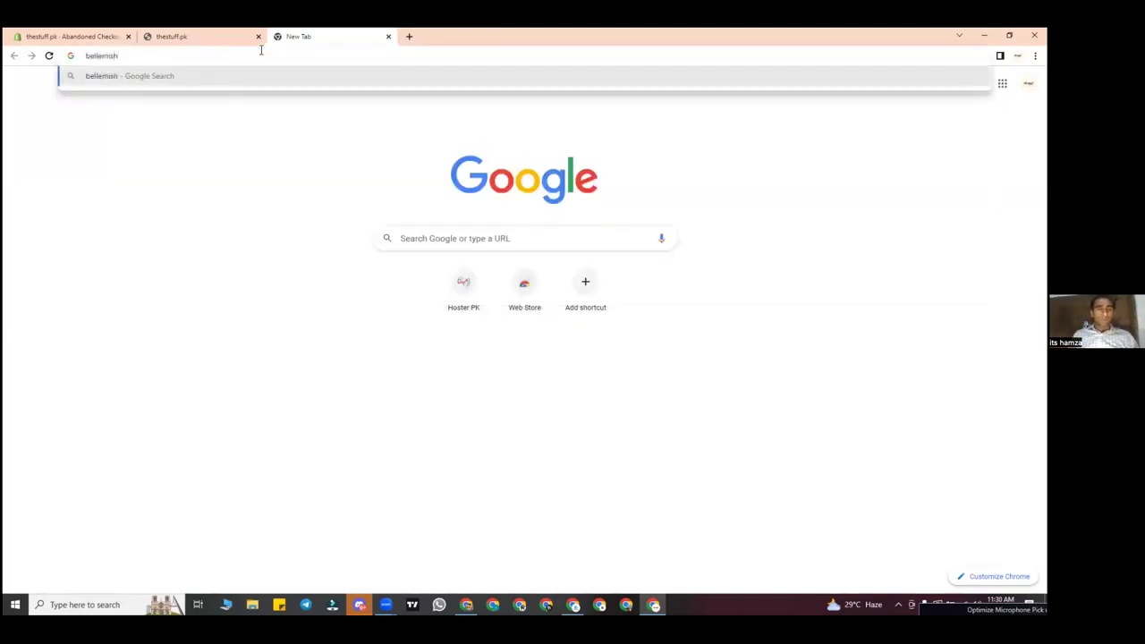
type(".com")
key("Return")
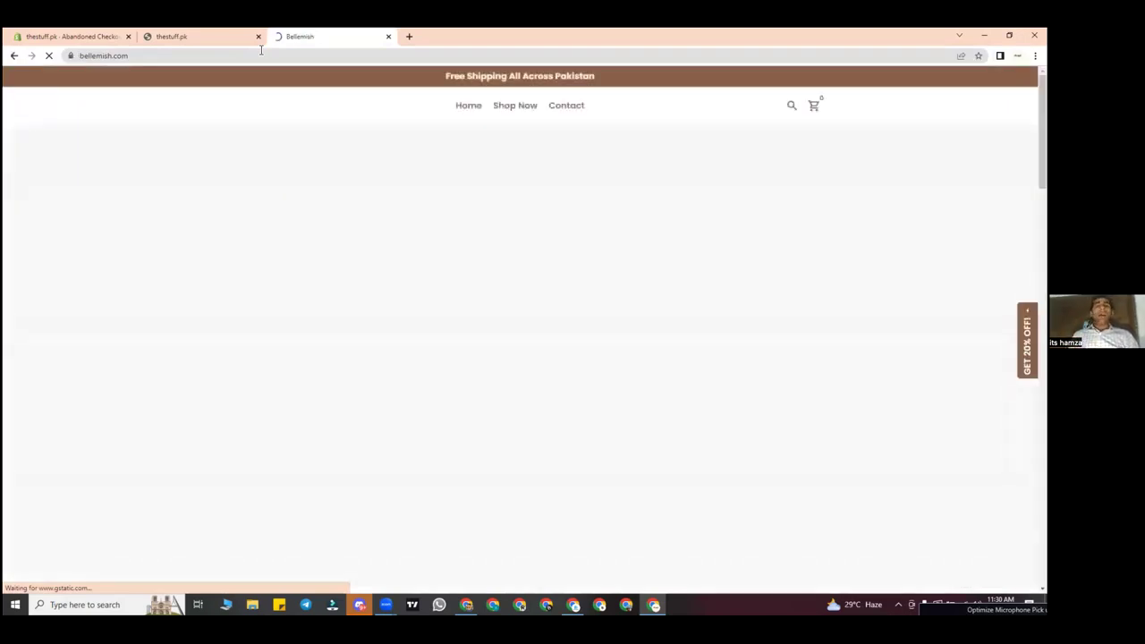
Step: Scroll to Best Selling Products and open the Exfoliating Glove page priced Rs.1,094.00
scroll(492, 183, "down", 8)
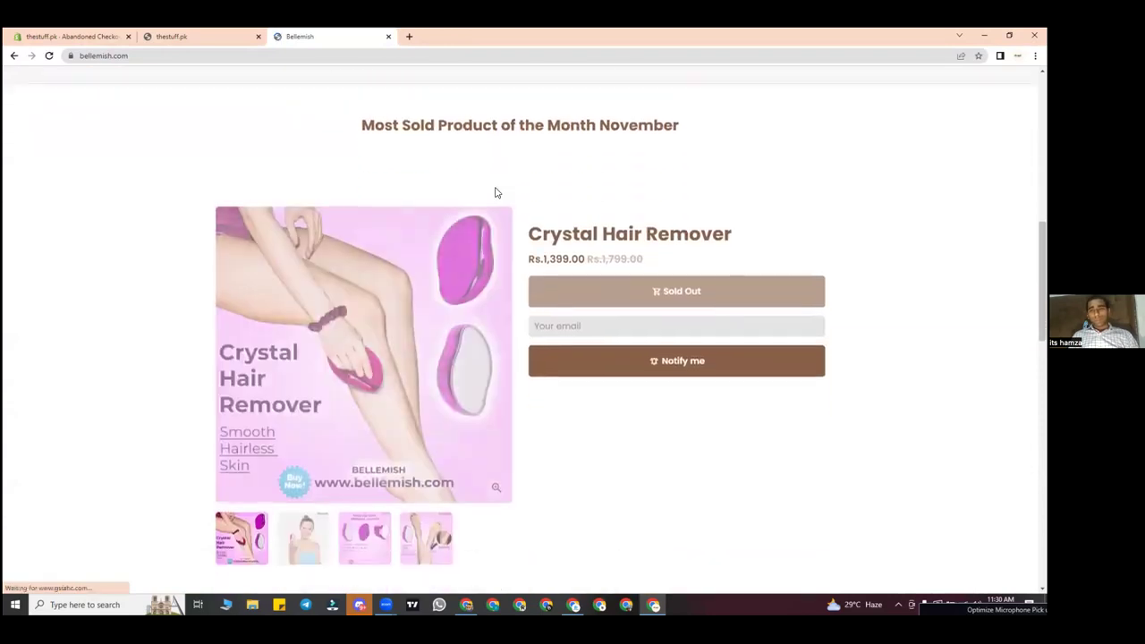
scroll(494, 185, "down", 2)
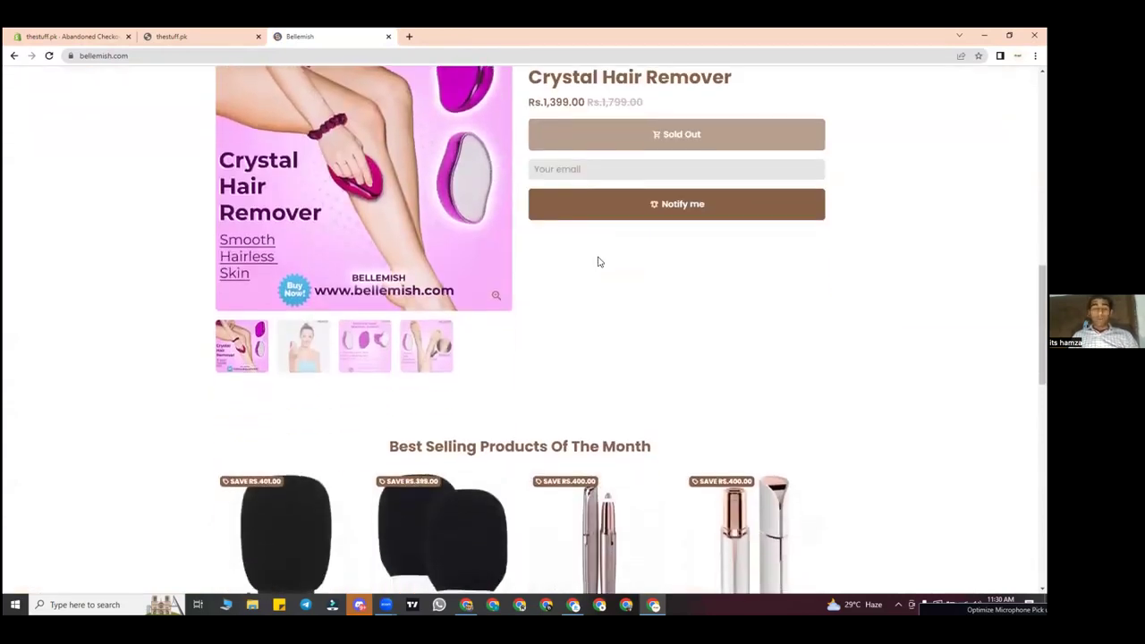
scroll(601, 255, "down", 1)
scroll(608, 250, "down", 1)
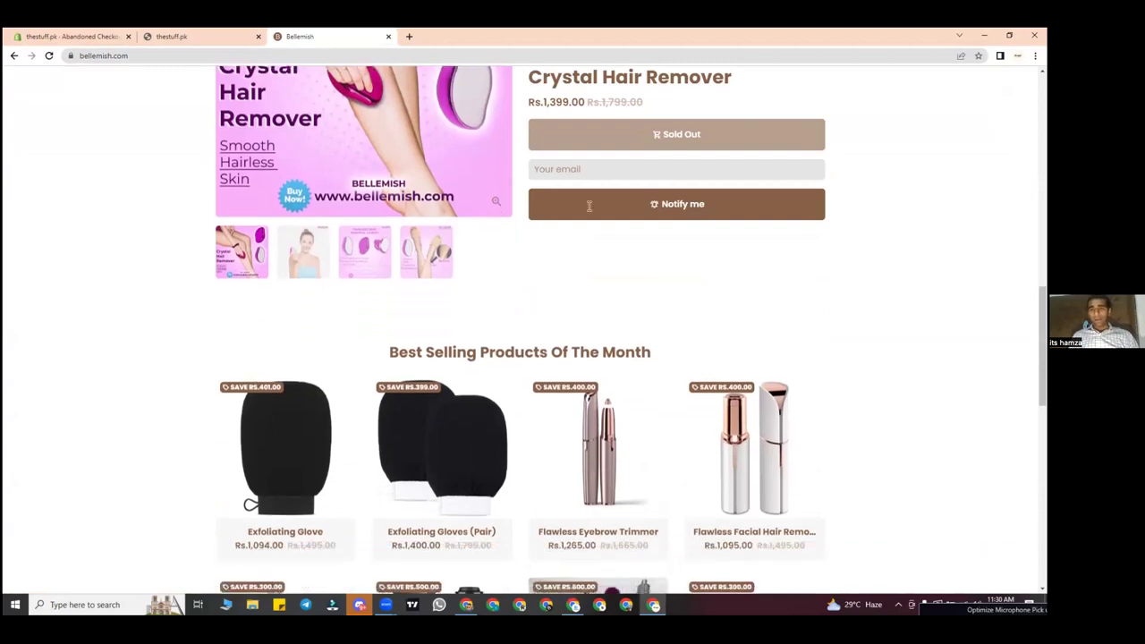
scroll(485, 173, "up", 2)
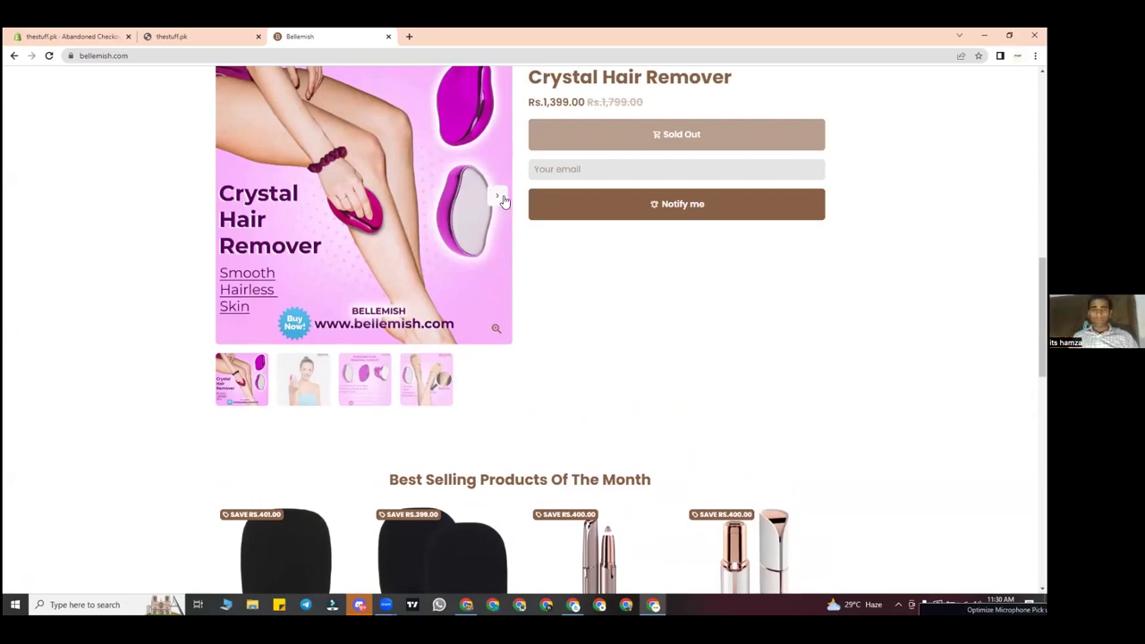
scroll(636, 401, "down", 8)
scroll(636, 401, "up", 3)
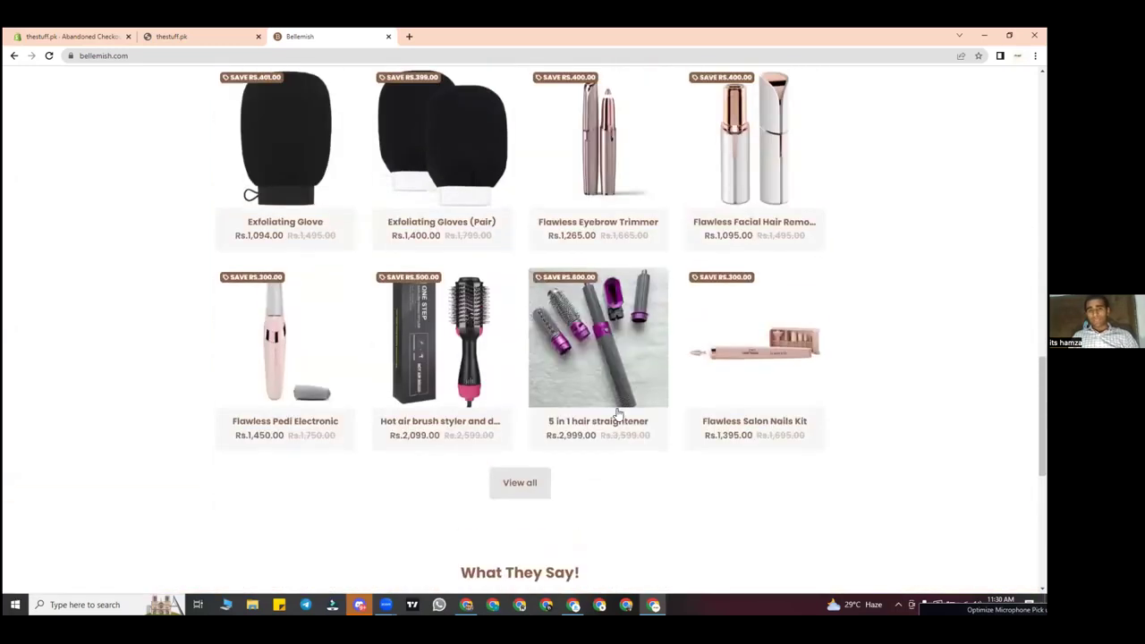
left_click(266, 155)
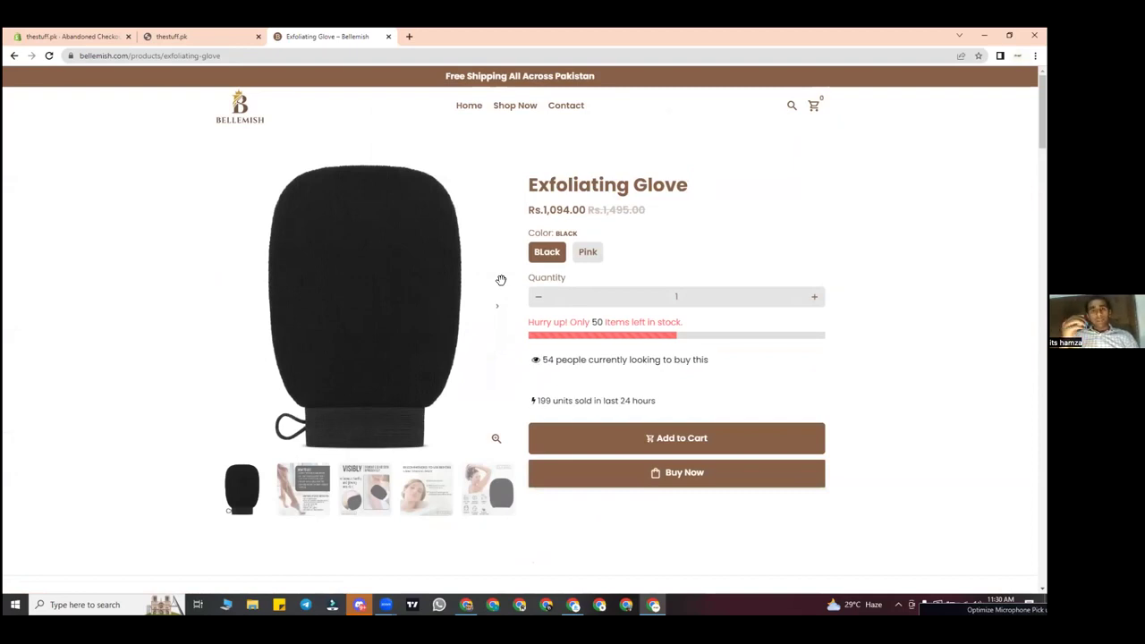
left_click(726, 481)
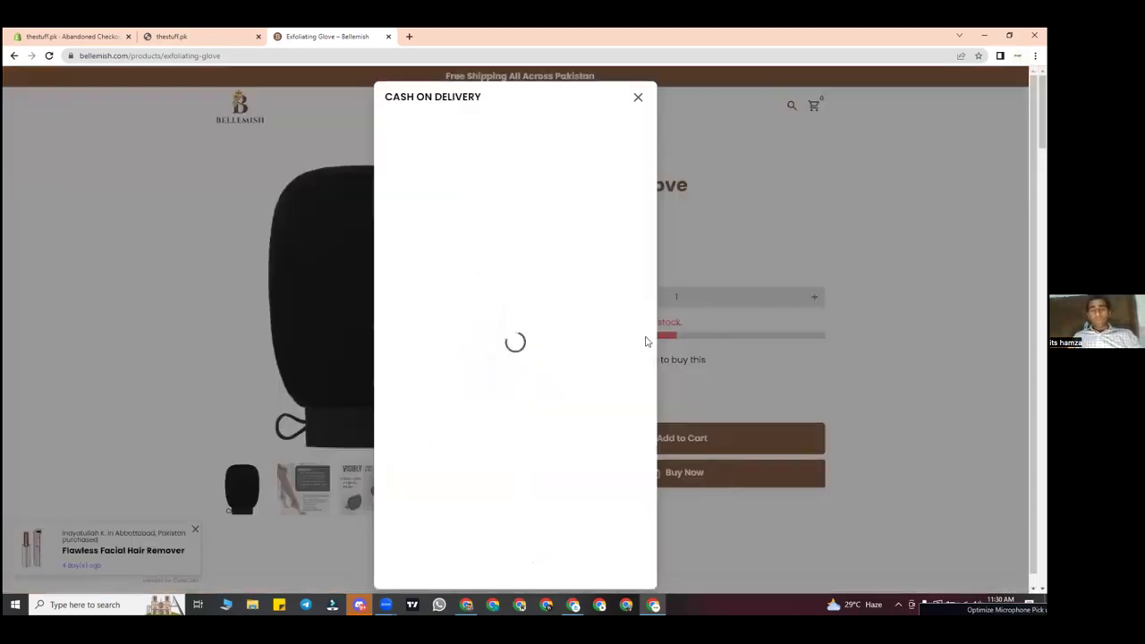
Step: Enter the buyer's name, phone number and shipping address in the cash-on-delivery form
left_click(514, 417)
type("hamza")
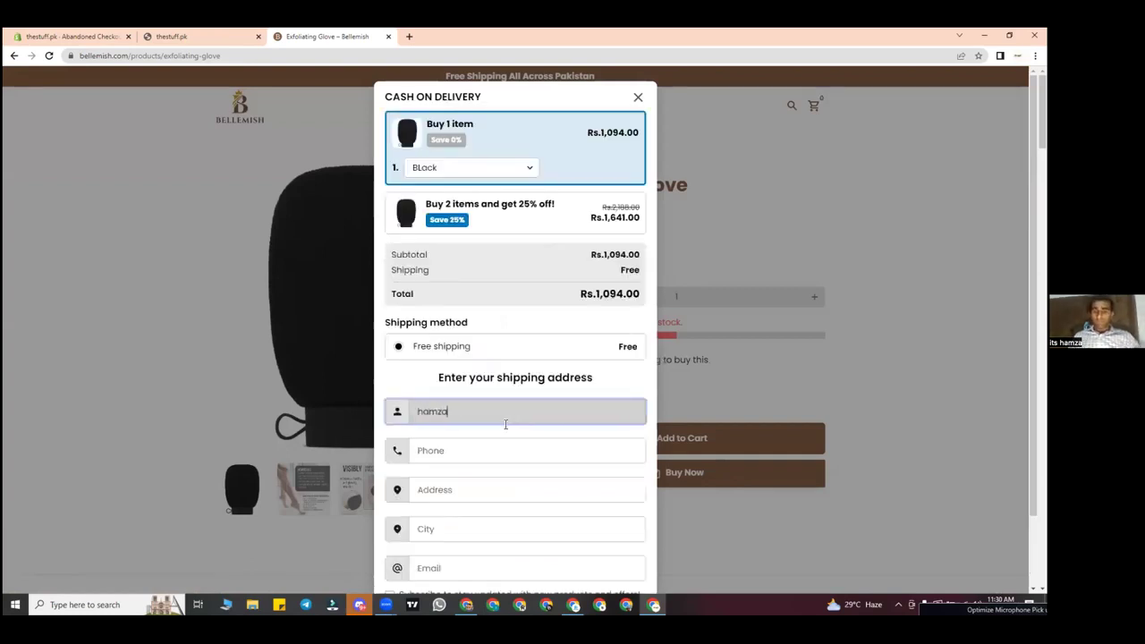
left_click(491, 441)
type("030000000")
left_click(461, 494)
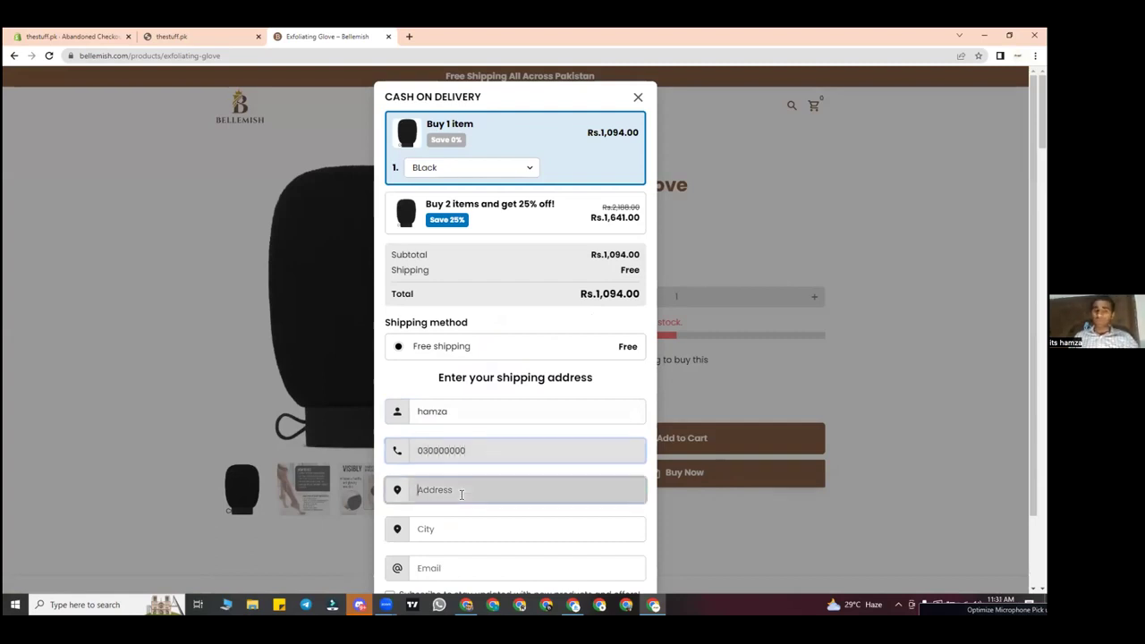
type("lahore cant")
key("BackSpace")
key("ctrl+a")
key("BackSpace")
type("dha phase 6")
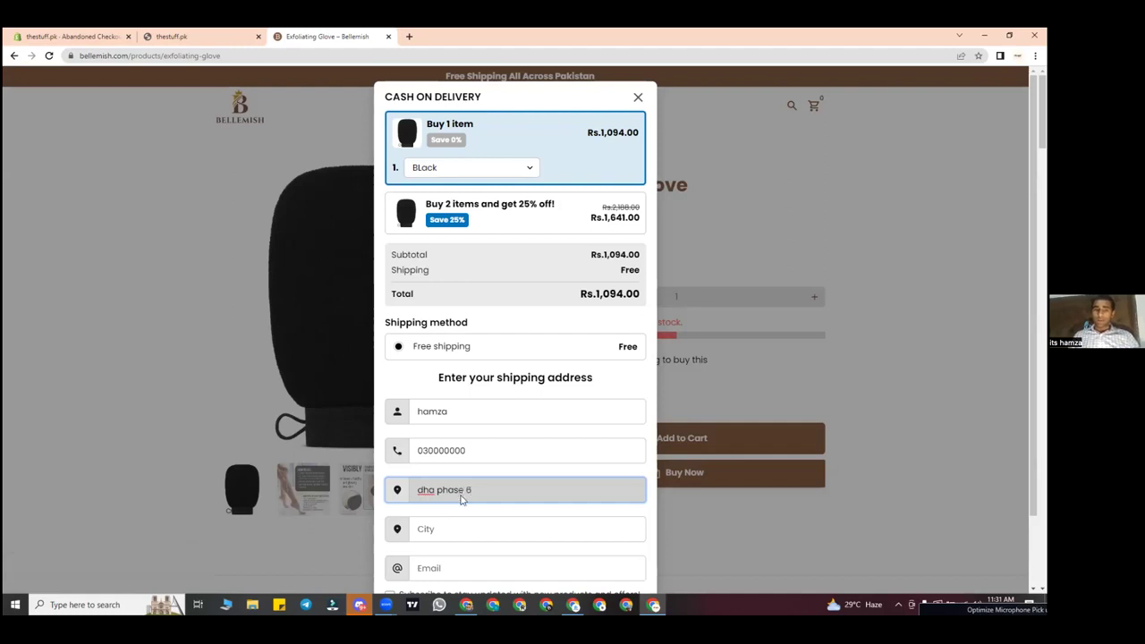
Step: Fill in the buyer's email address and opt in to product update emails
scroll(458, 497, "down", 1)
left_click(453, 498)
type("lahore")
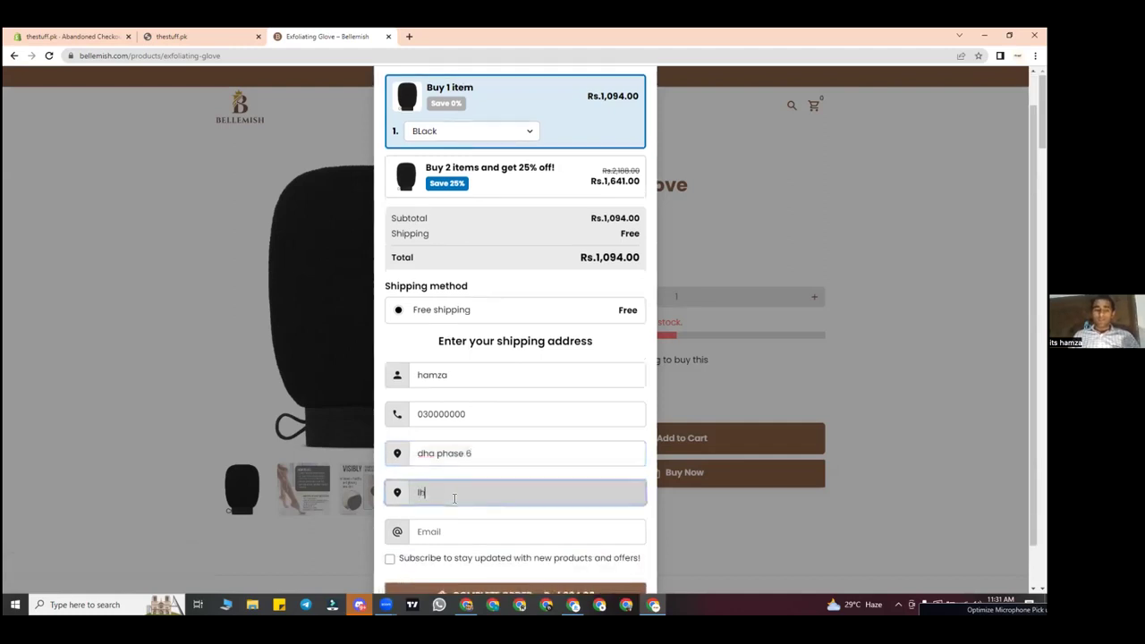
left_click(436, 528)
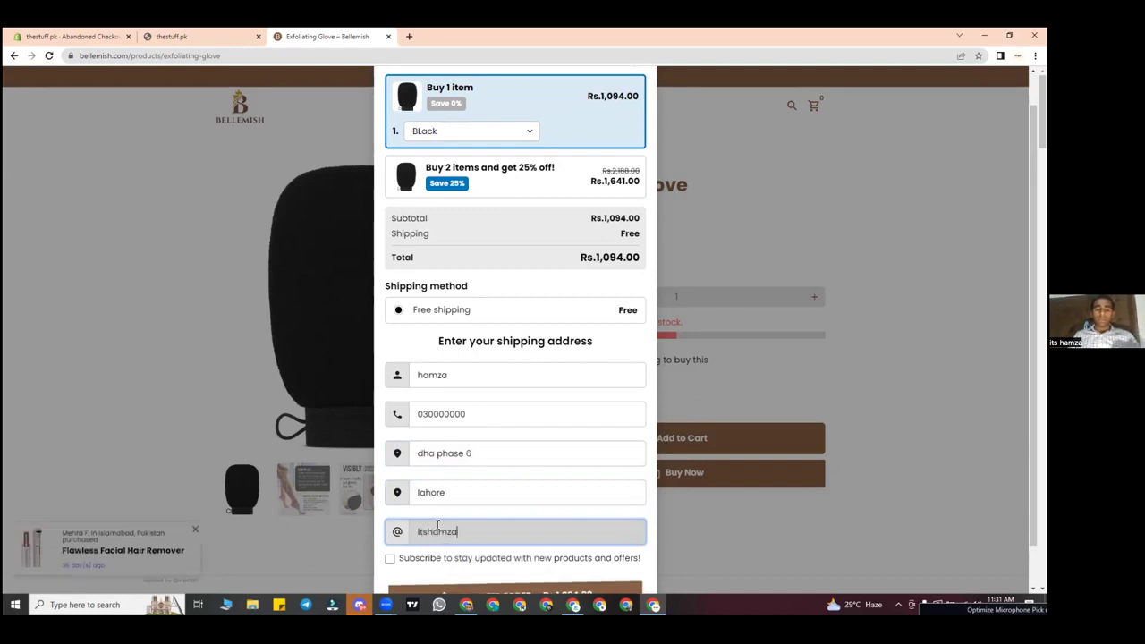
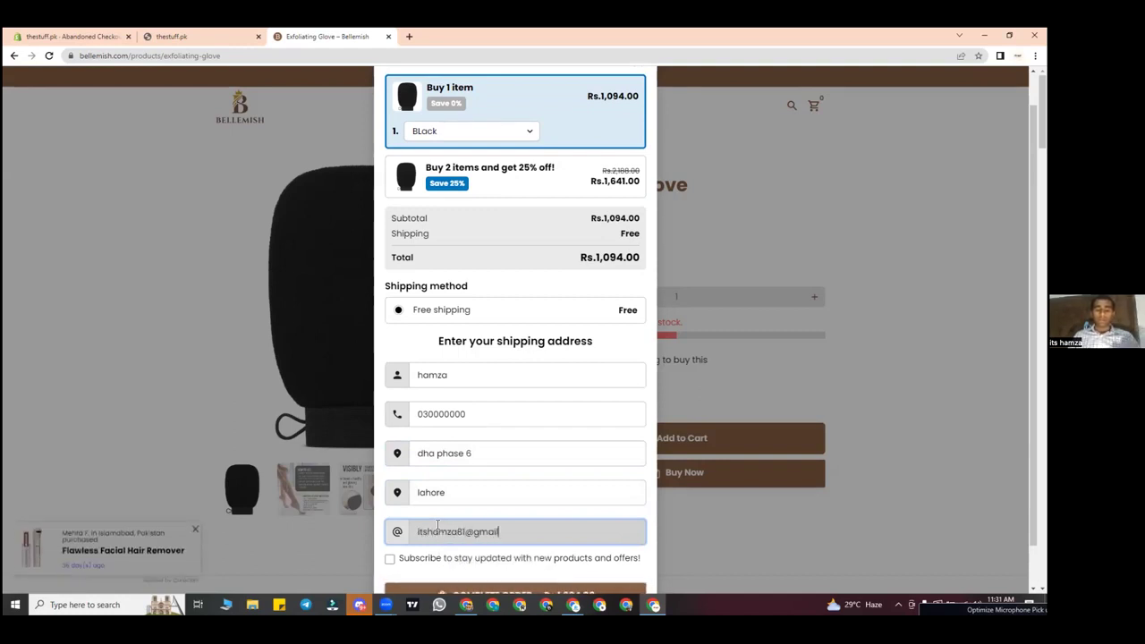
left_click(390, 558)
Step: Close the order form and the Bellemish tab, returning to Shopify's Abandoned Checkouts
scroll(532, 230, "down", 1)
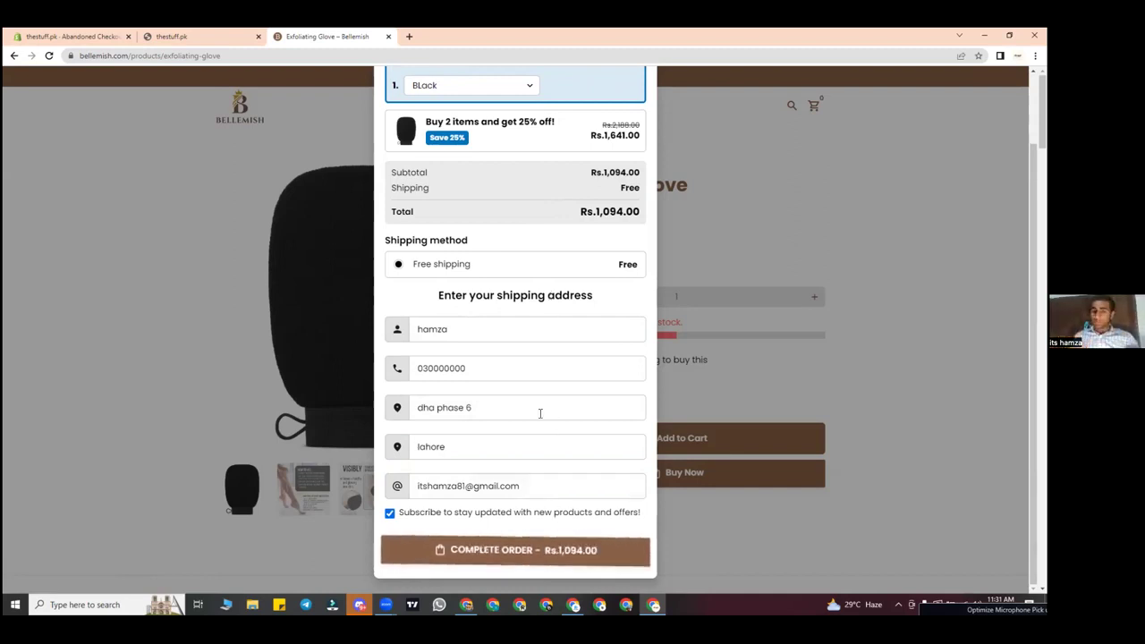
scroll(620, 123, "up", 2)
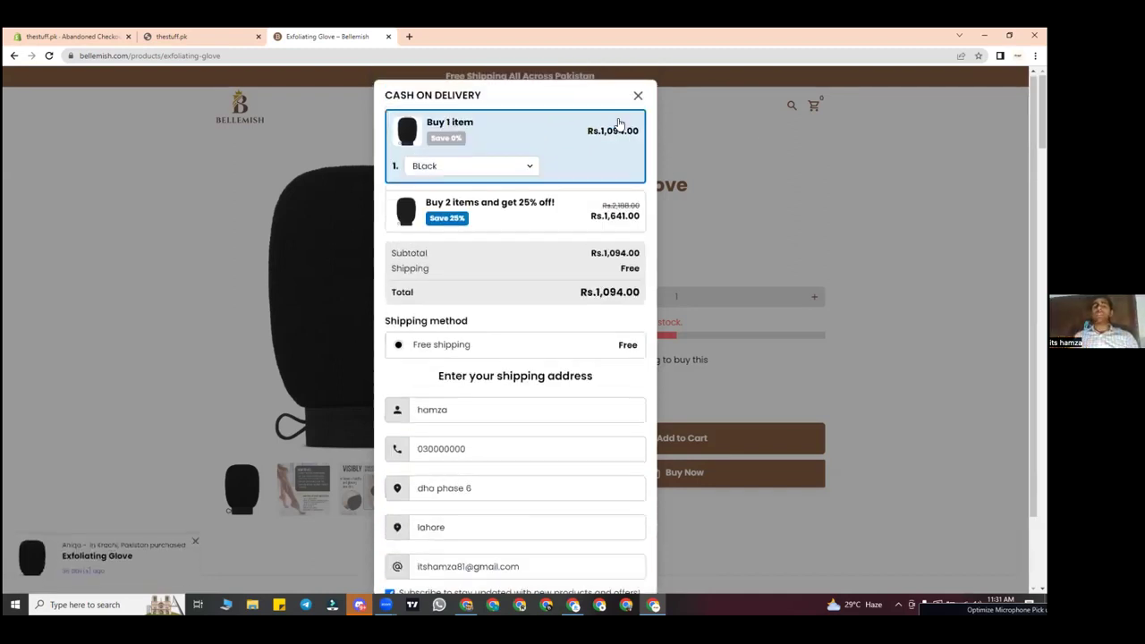
left_click(637, 98)
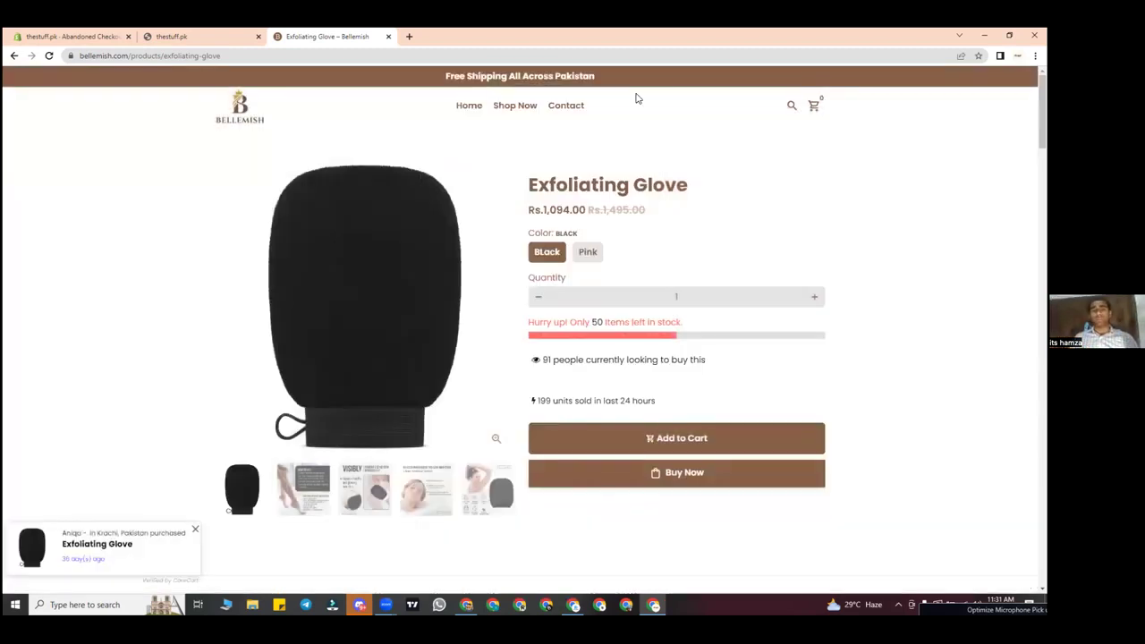
left_click(388, 37)
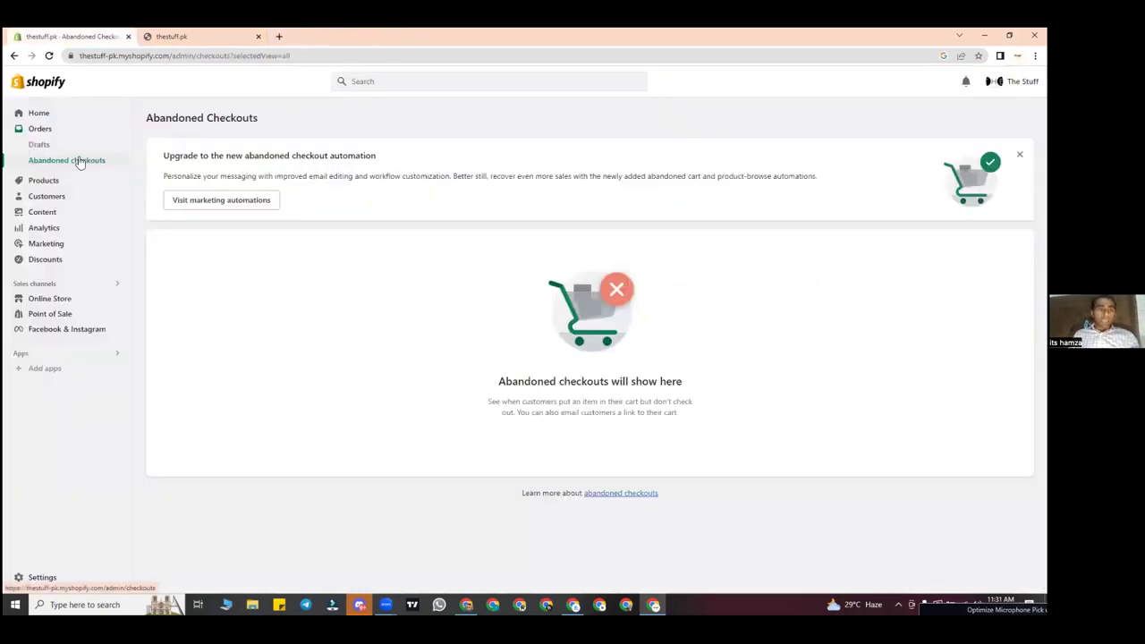
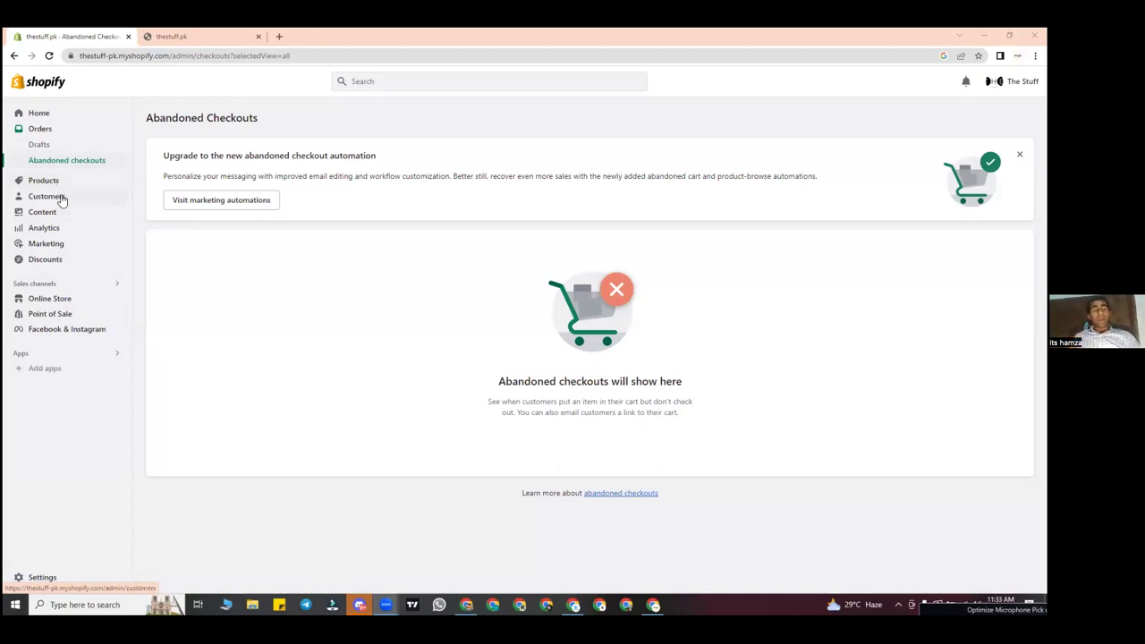
Step: Switch between Orders and Customers, ending on the empty Customers page with no customers
left_click(61, 199)
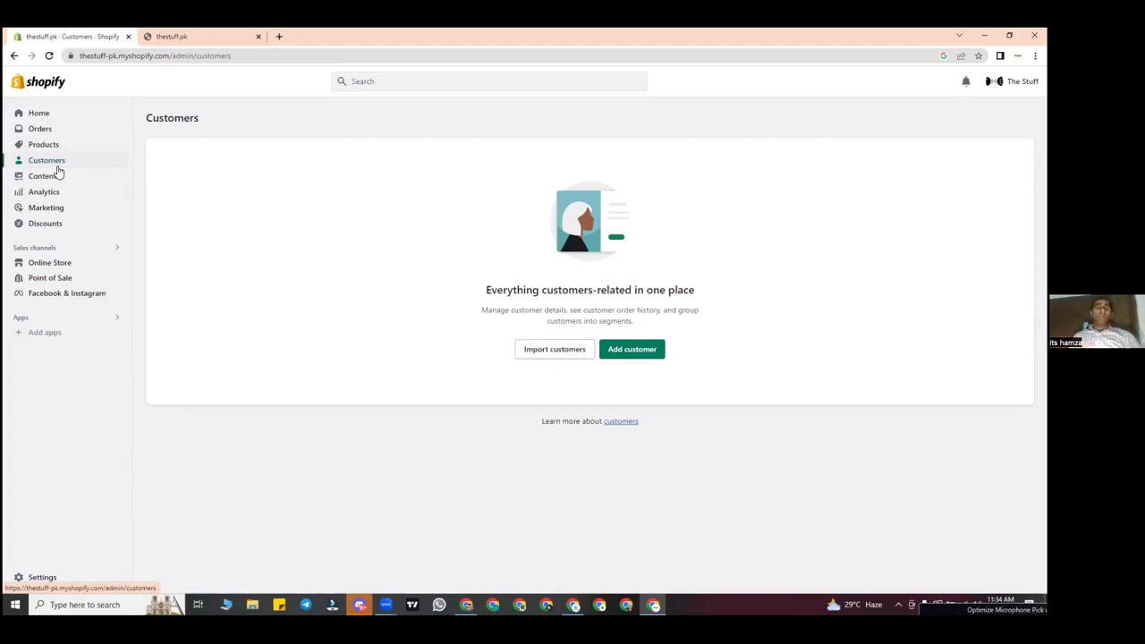
left_click(75, 134)
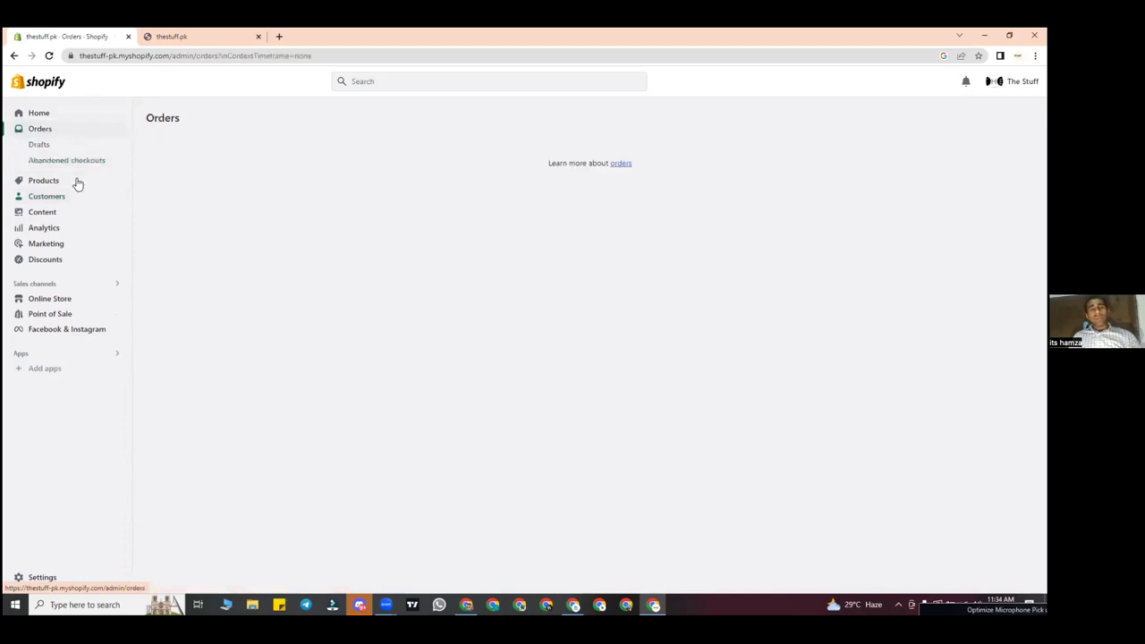
left_click(76, 198)
left_click(79, 135)
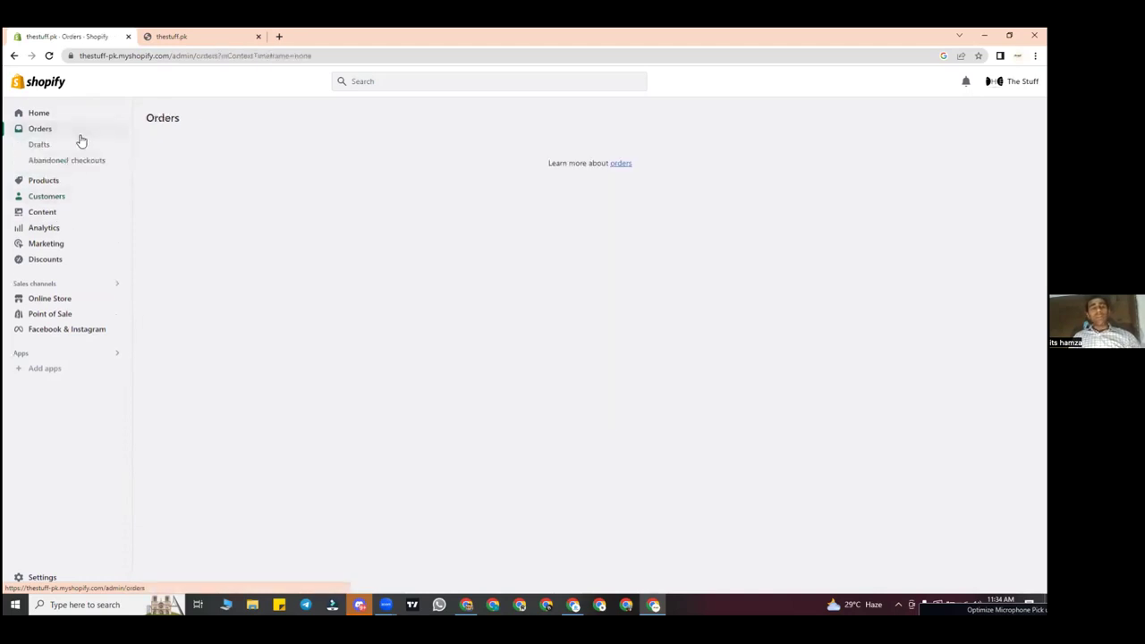
left_click(84, 197)
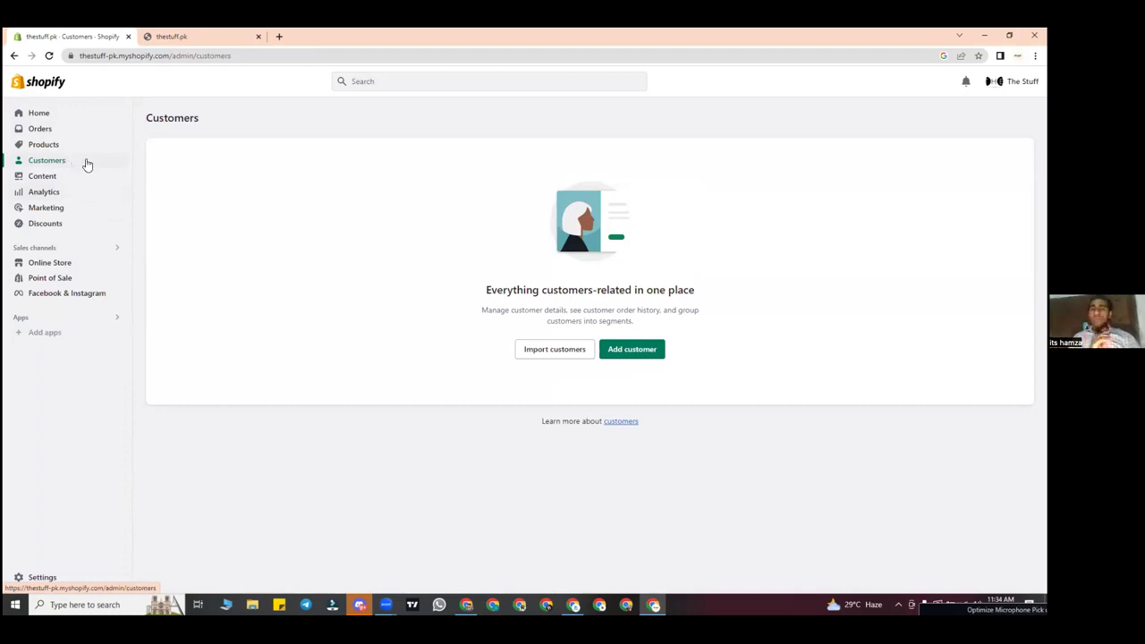
Step: Look through Content and Customers, then open Analytics showing Rs 0.00 sales and 2 sessions
left_click(82, 184)
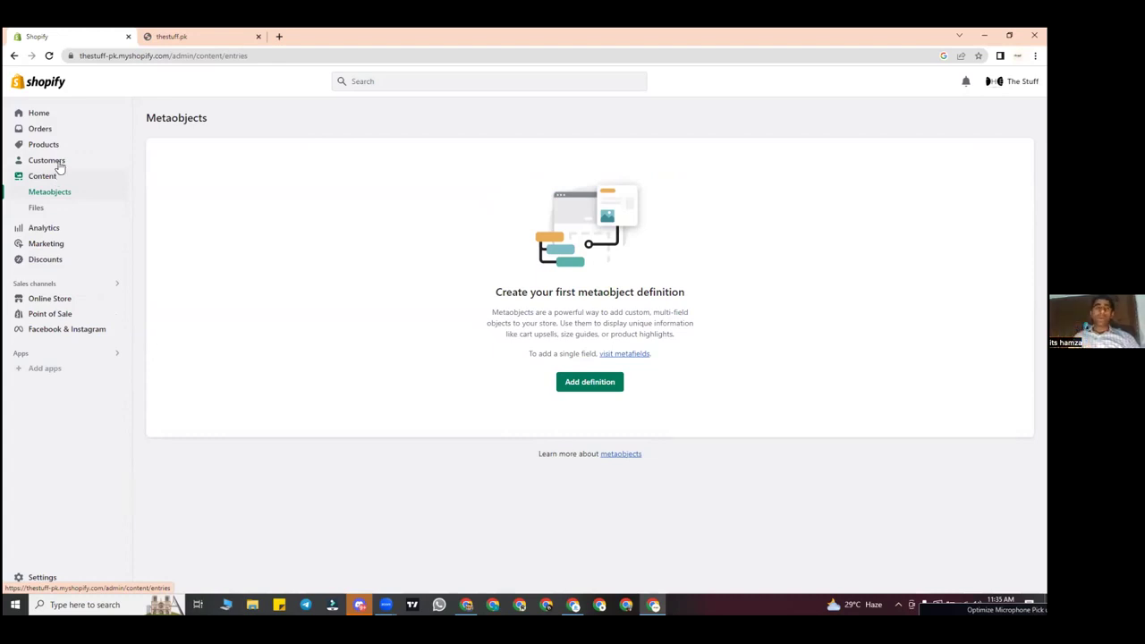
left_click(61, 165)
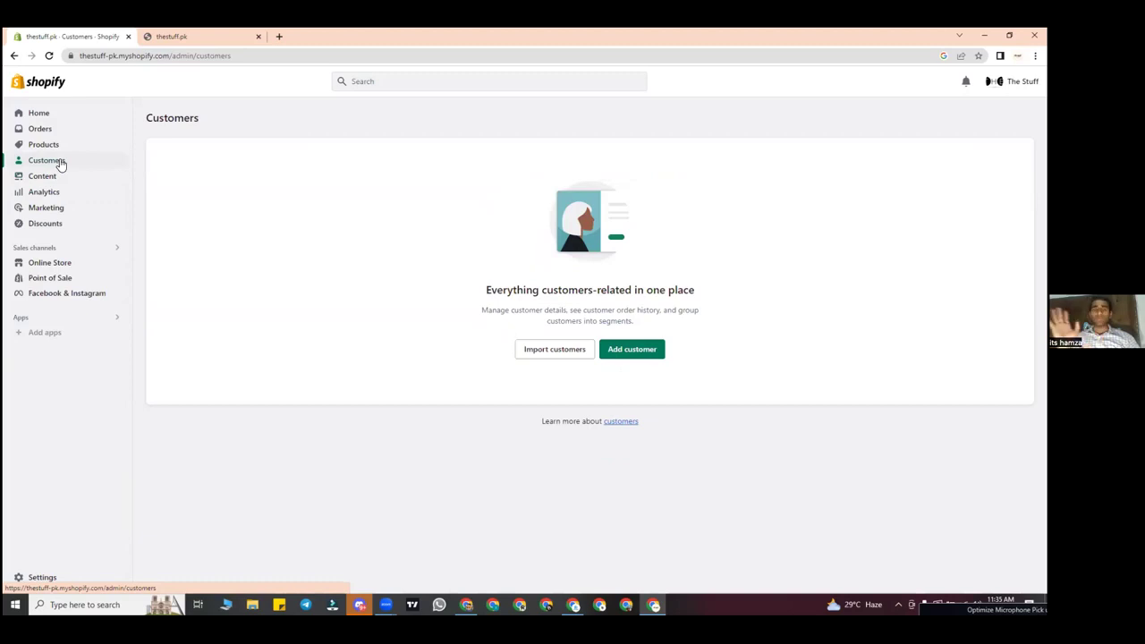
left_click(45, 177)
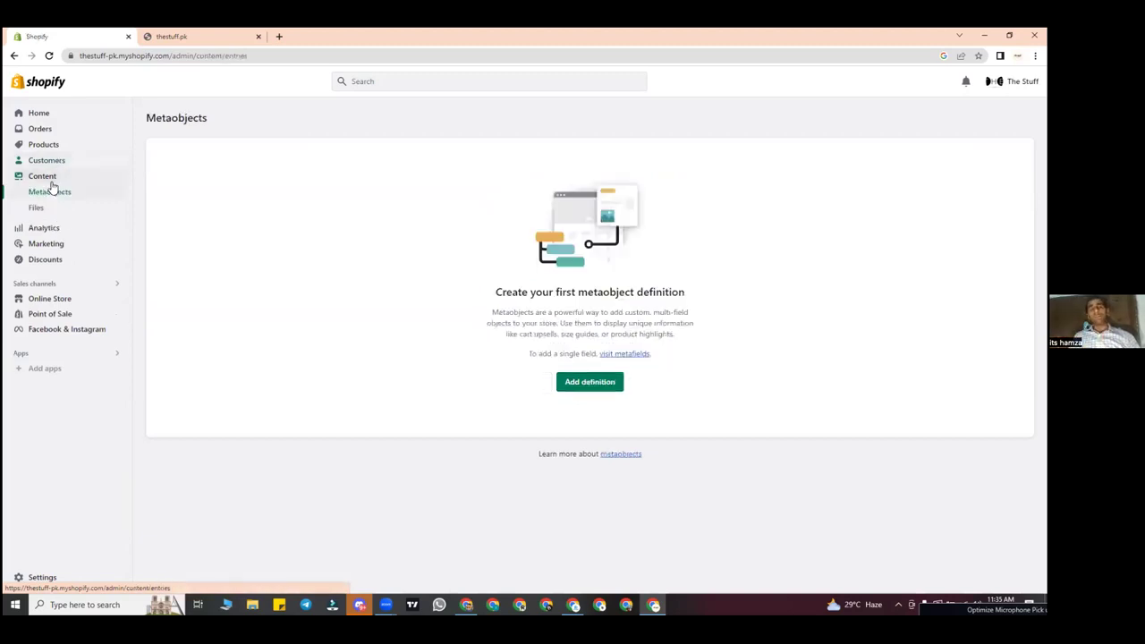
left_click(61, 229)
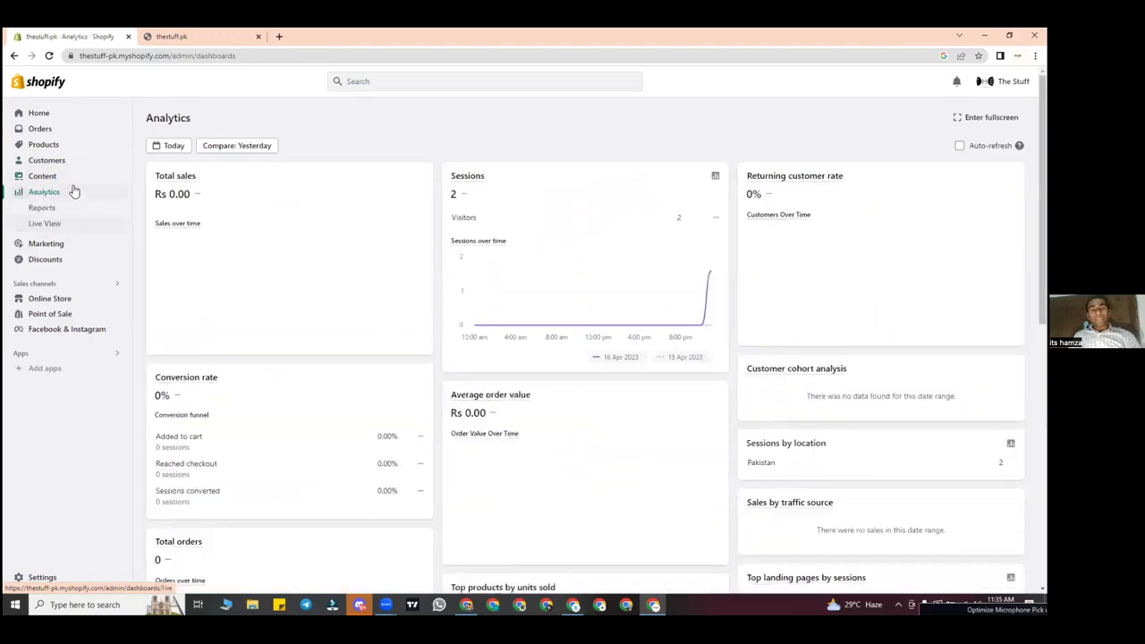
mouse_move(251, 257)
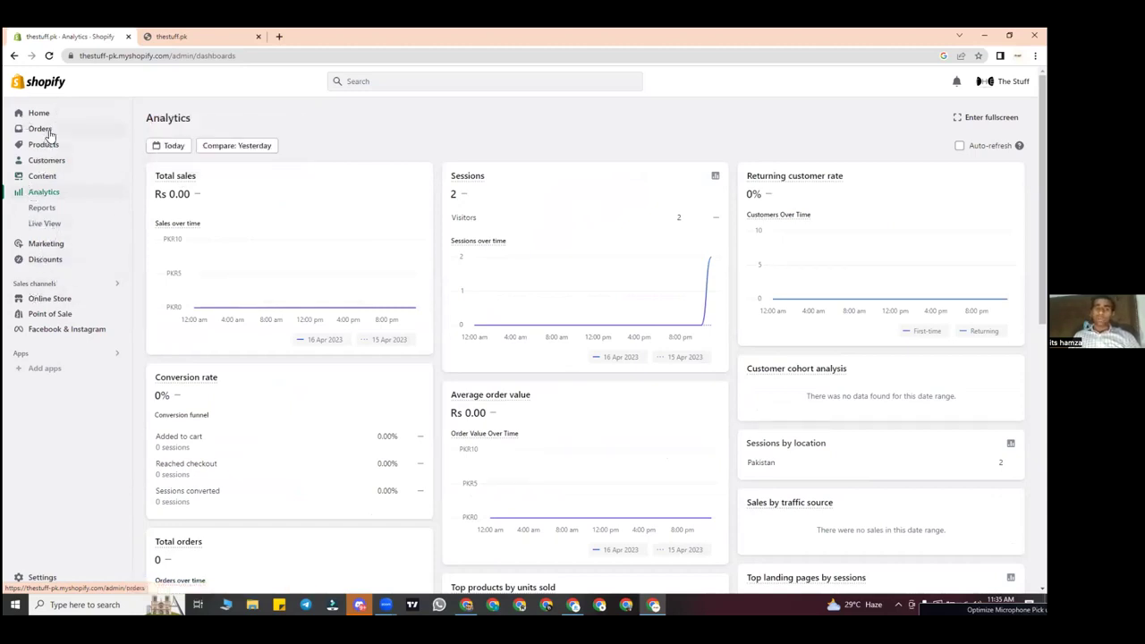
left_click(43, 130)
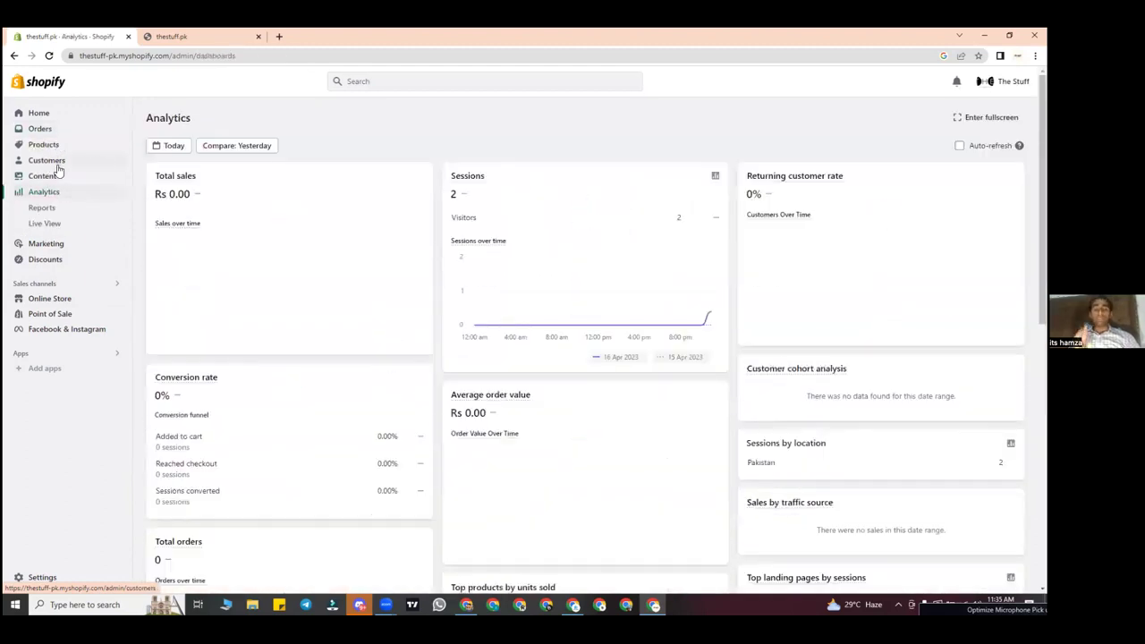
left_click(47, 129)
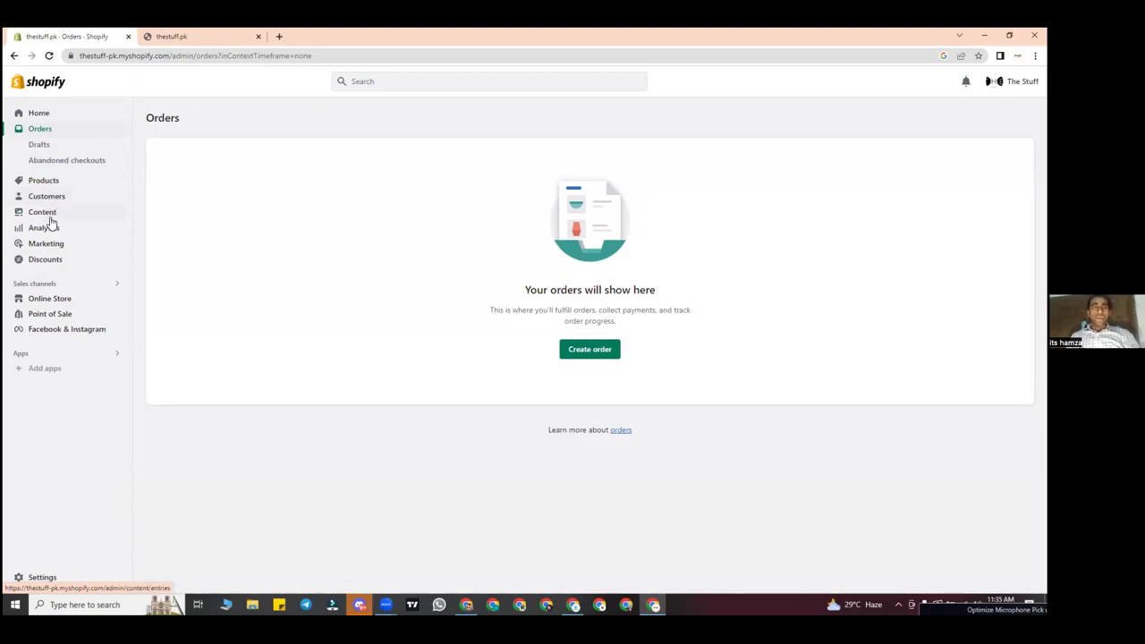
left_click(45, 228)
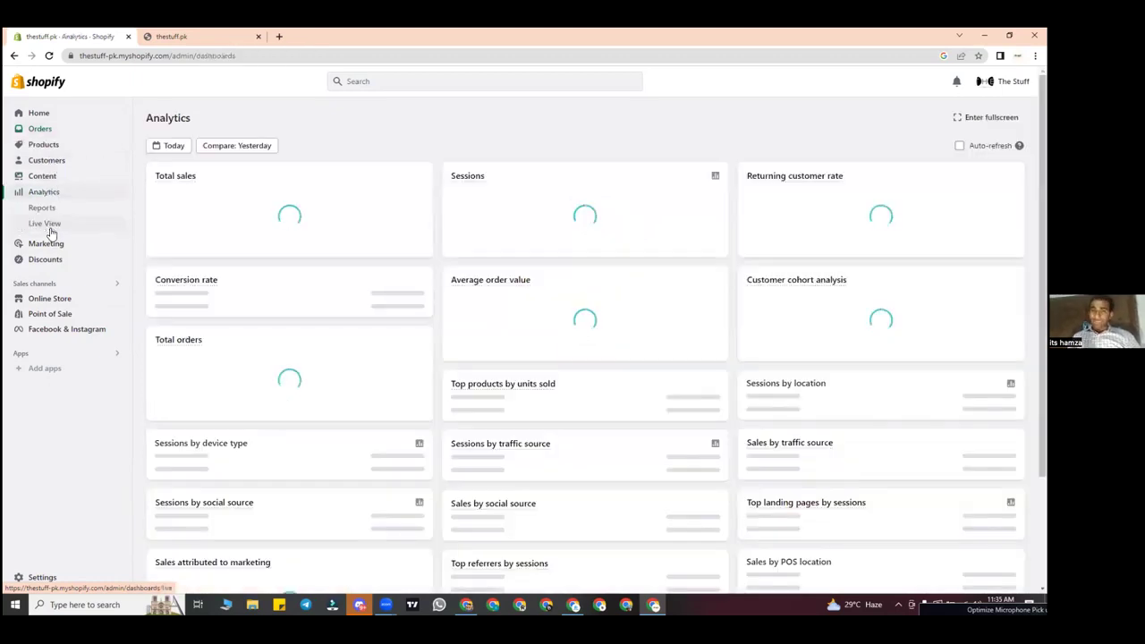
left_click(50, 147)
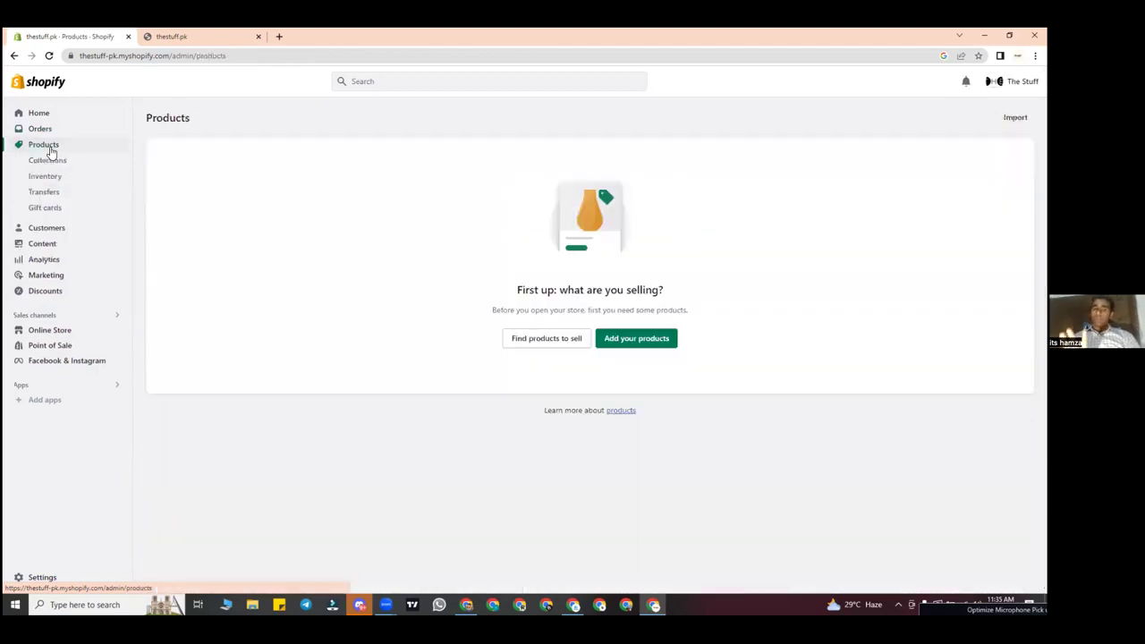
left_click(49, 261)
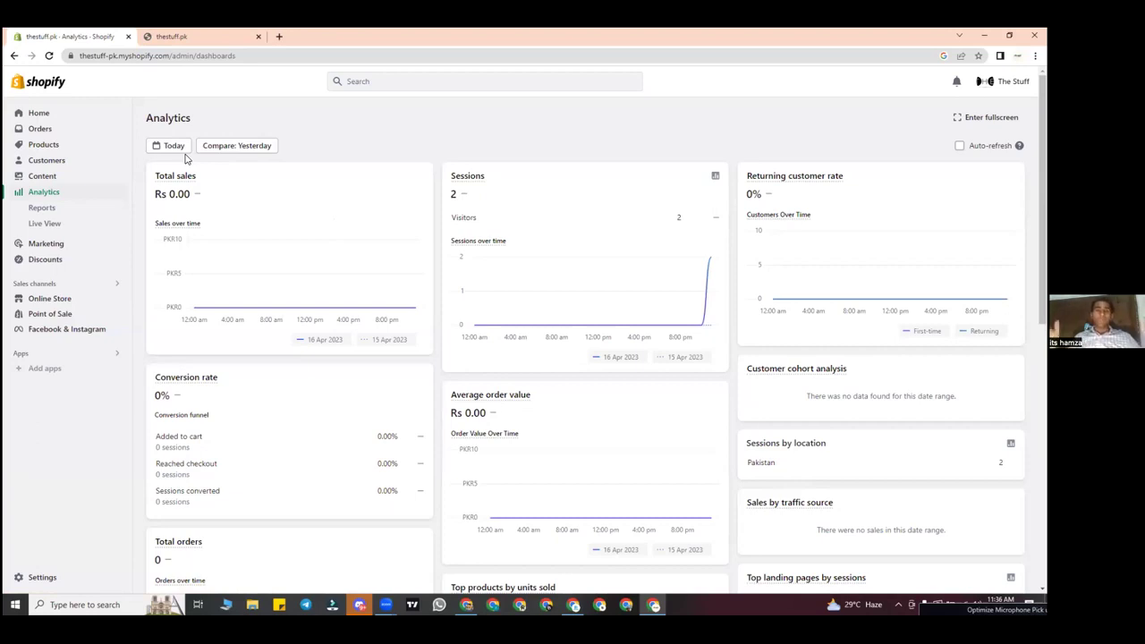
Step: Preview the dashboard for yesterday, 15 April, then for today, 16 April
left_click(182, 148)
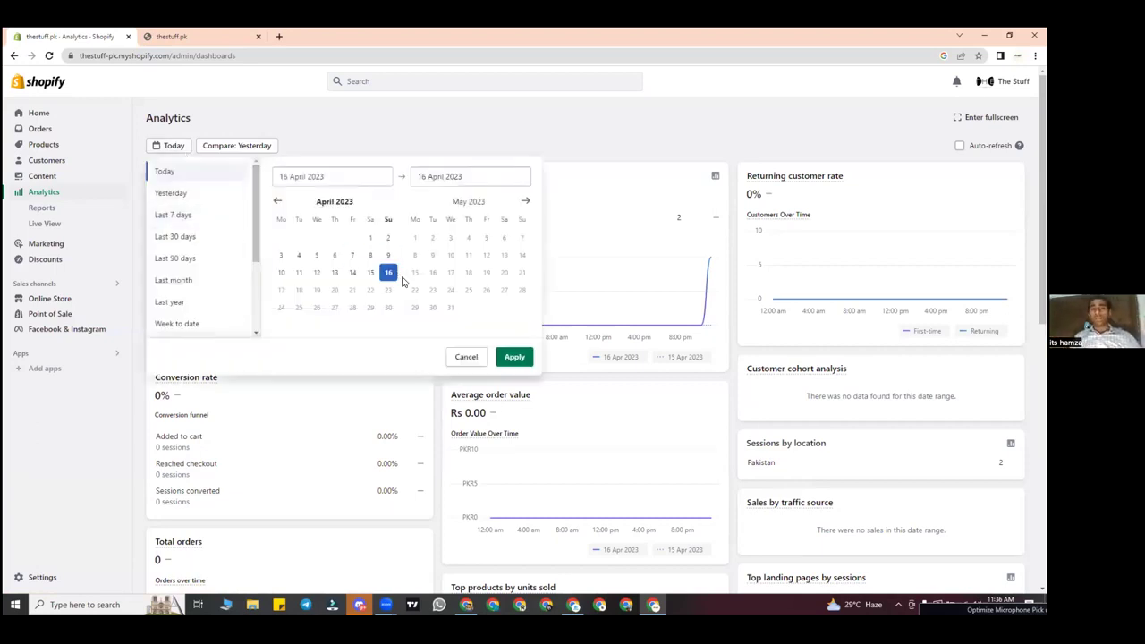
left_click(372, 275)
left_click(515, 357)
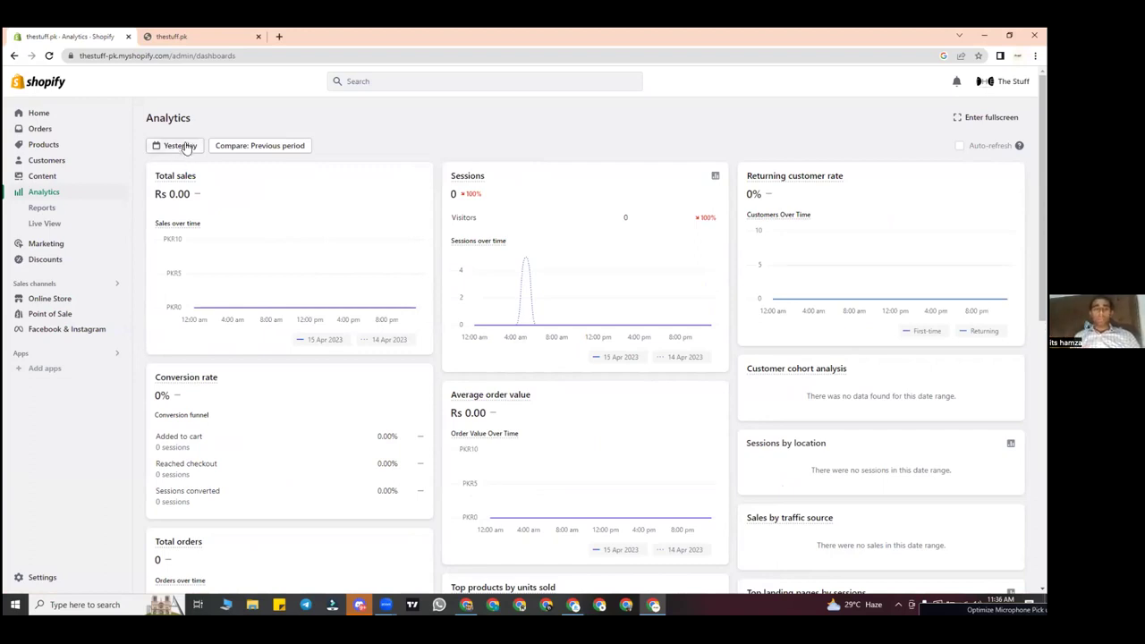
left_click(185, 147)
left_click(388, 273)
left_click(512, 357)
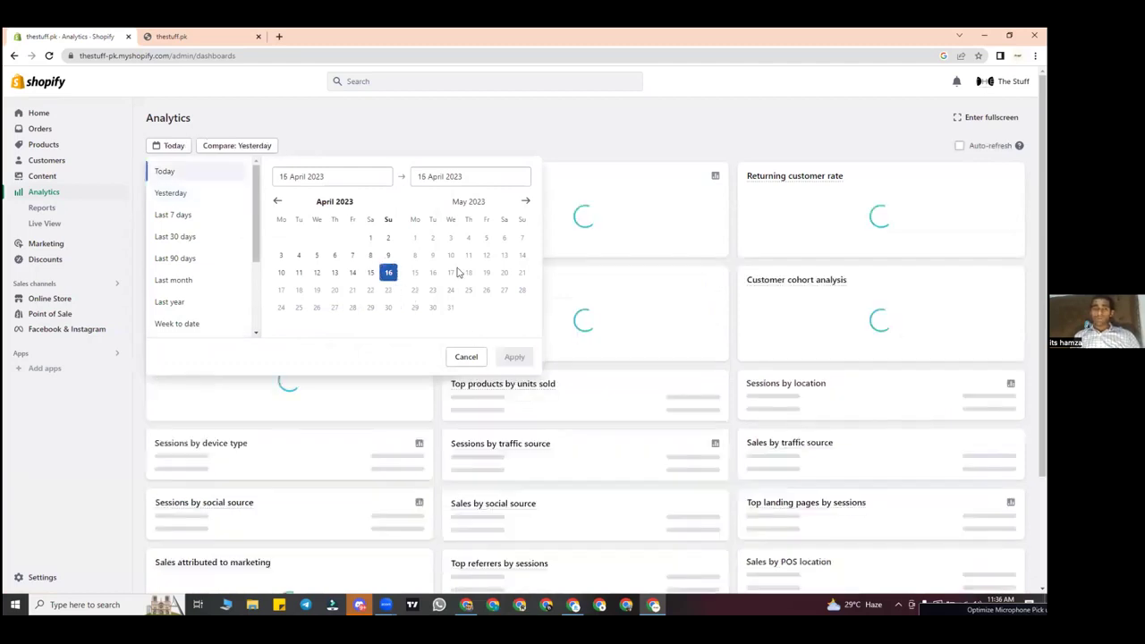
Step: Set the dashboard range to 1–16 April and check its 84 sessions figure
left_click(179, 146)
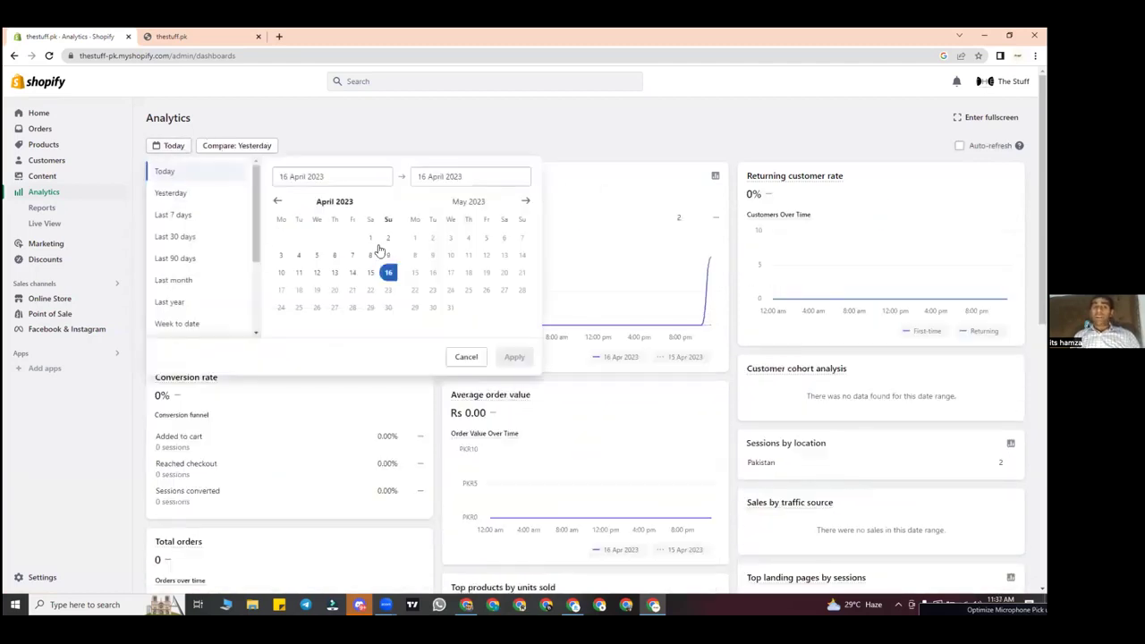
left_click(370, 237)
left_click(388, 272)
left_click(514, 357)
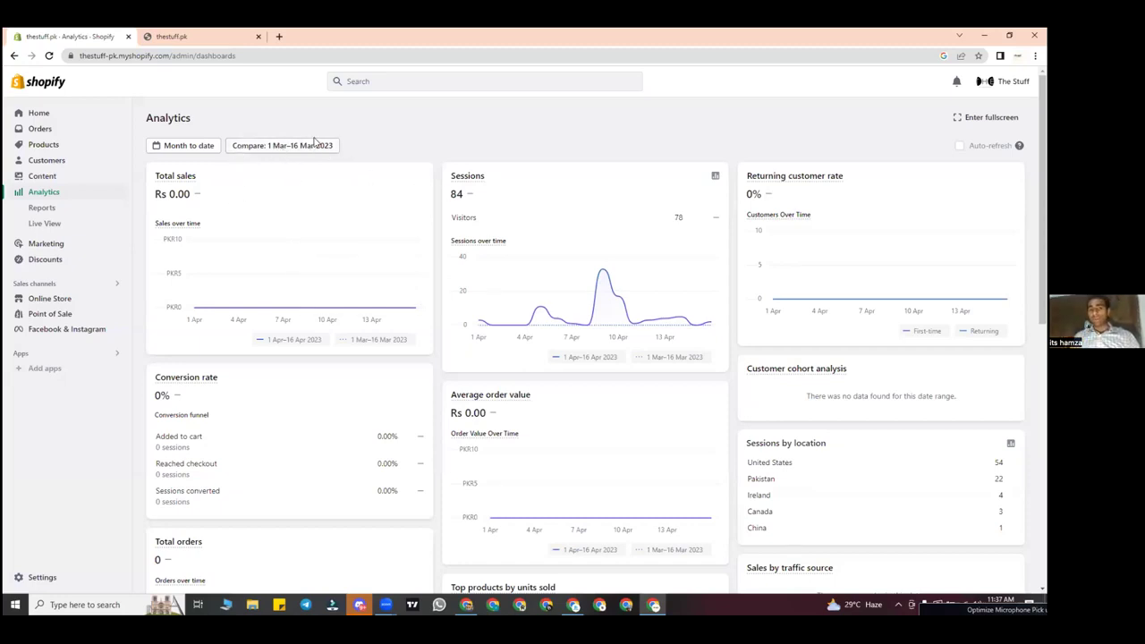
double_click(460, 196)
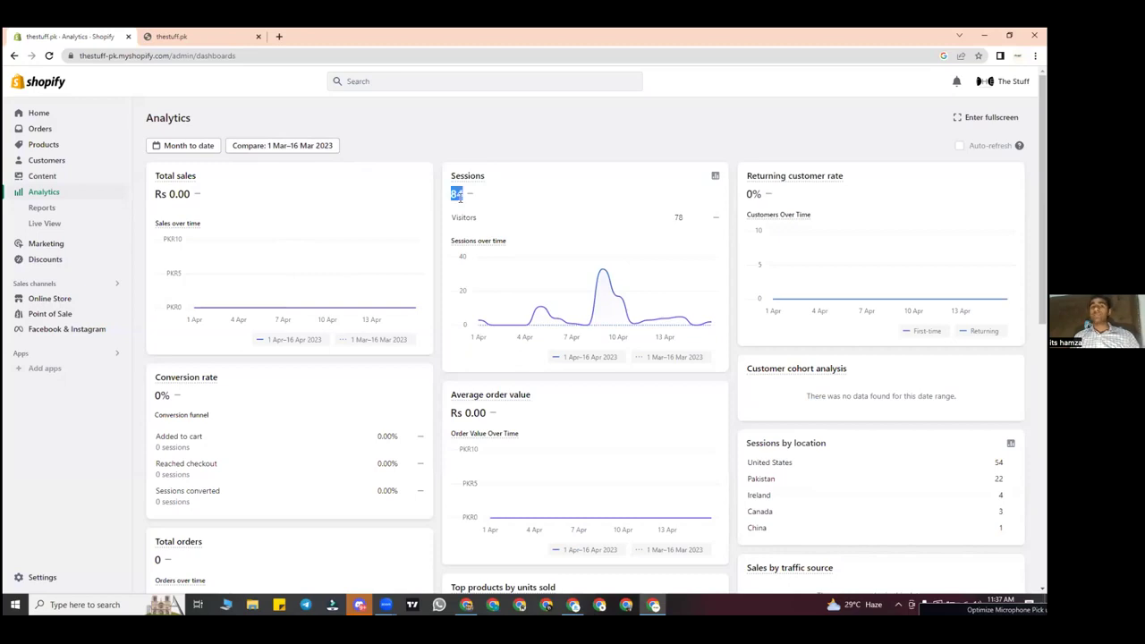
left_click(191, 146)
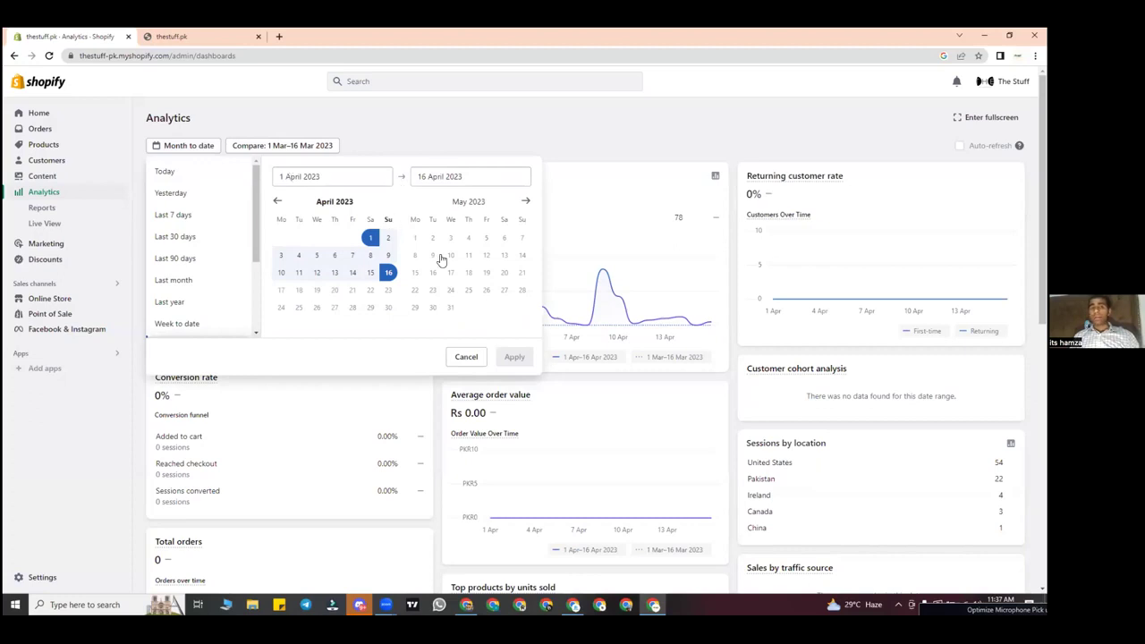
left_click(600, 286)
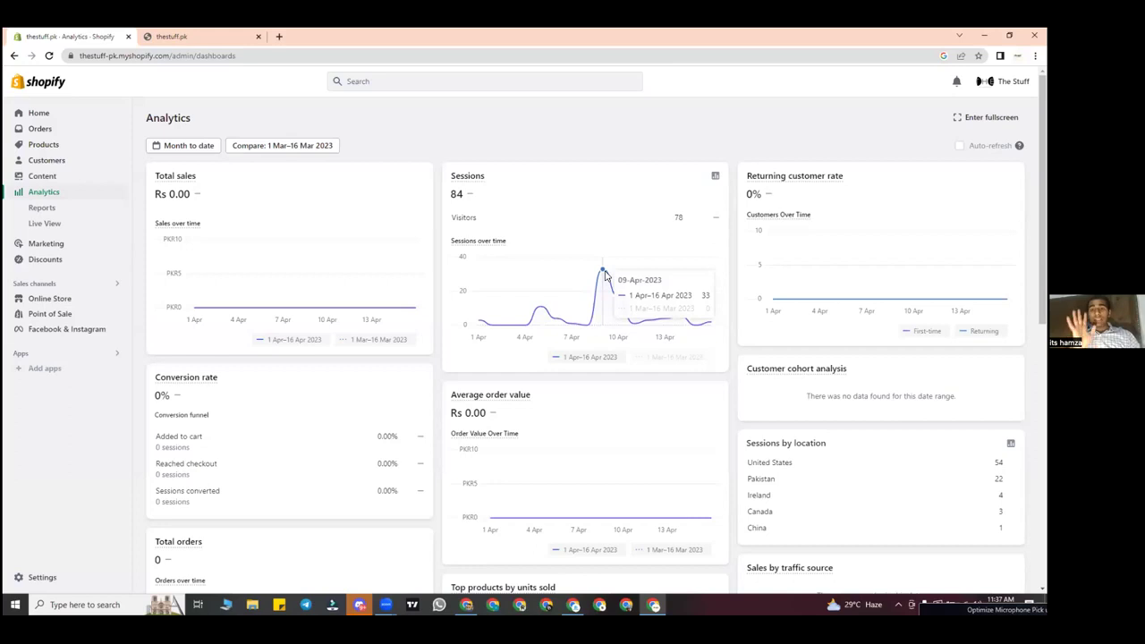
left_click(199, 36)
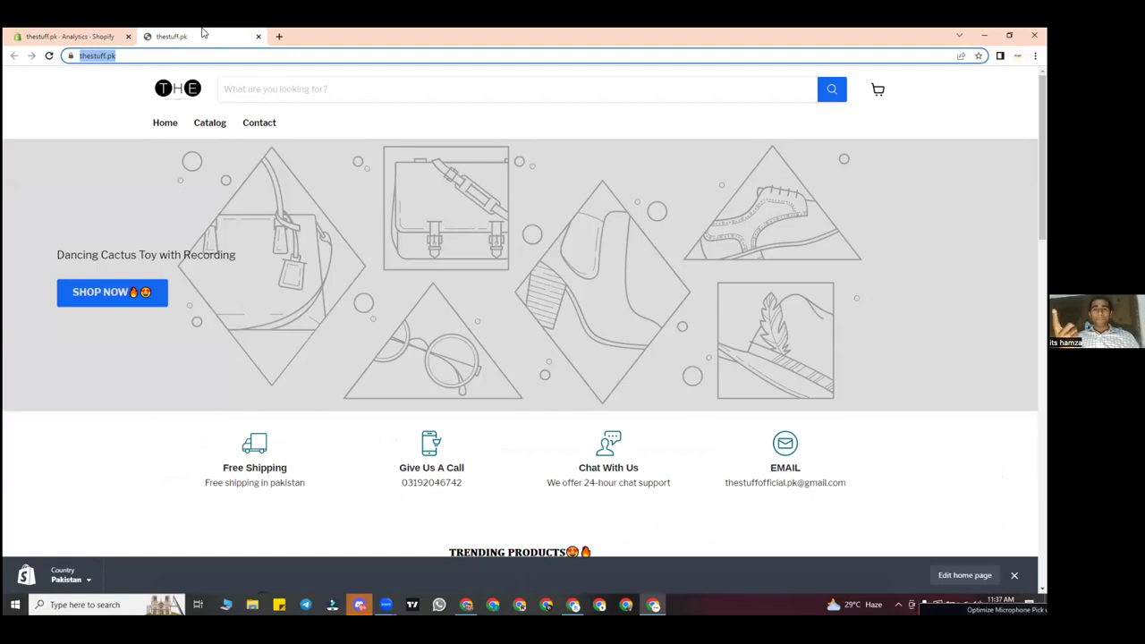
scroll(435, 281, "down", 4)
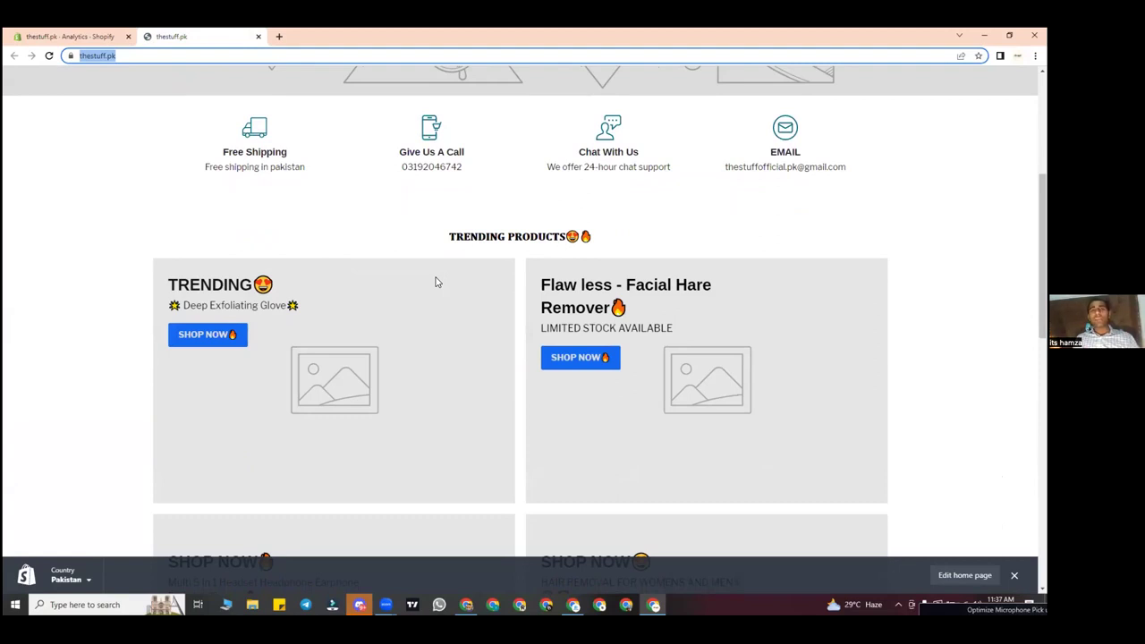
key("ctrl+Tab")
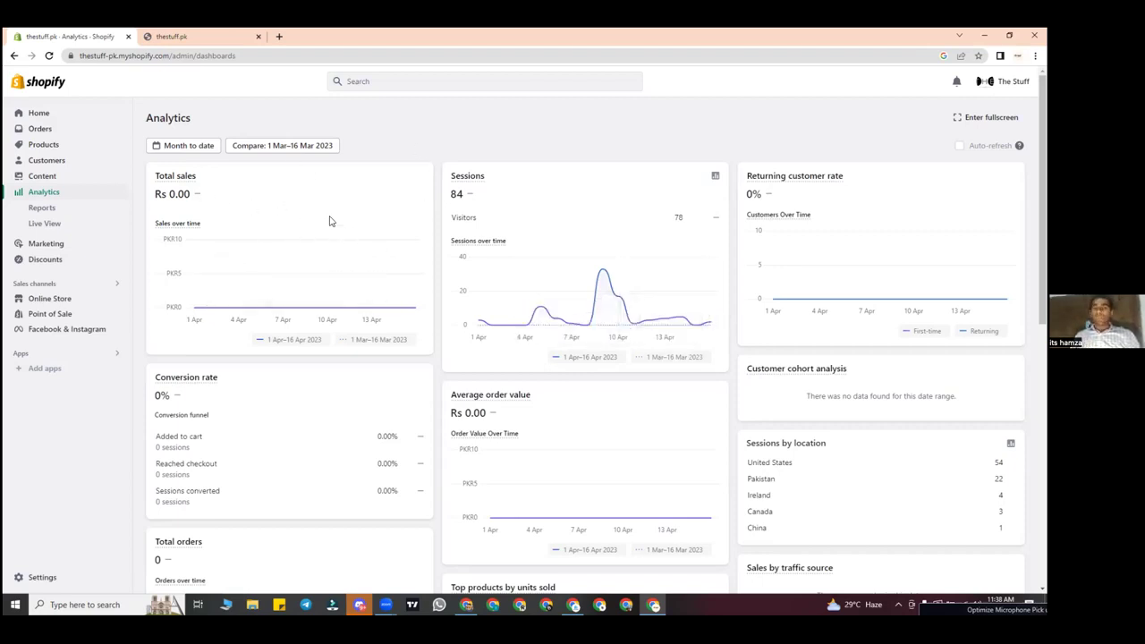
Step: Cycle the dashboard through the Today, Yesterday, Last 7 days and Last 30 days ranges
left_click(200, 150)
left_click(165, 171)
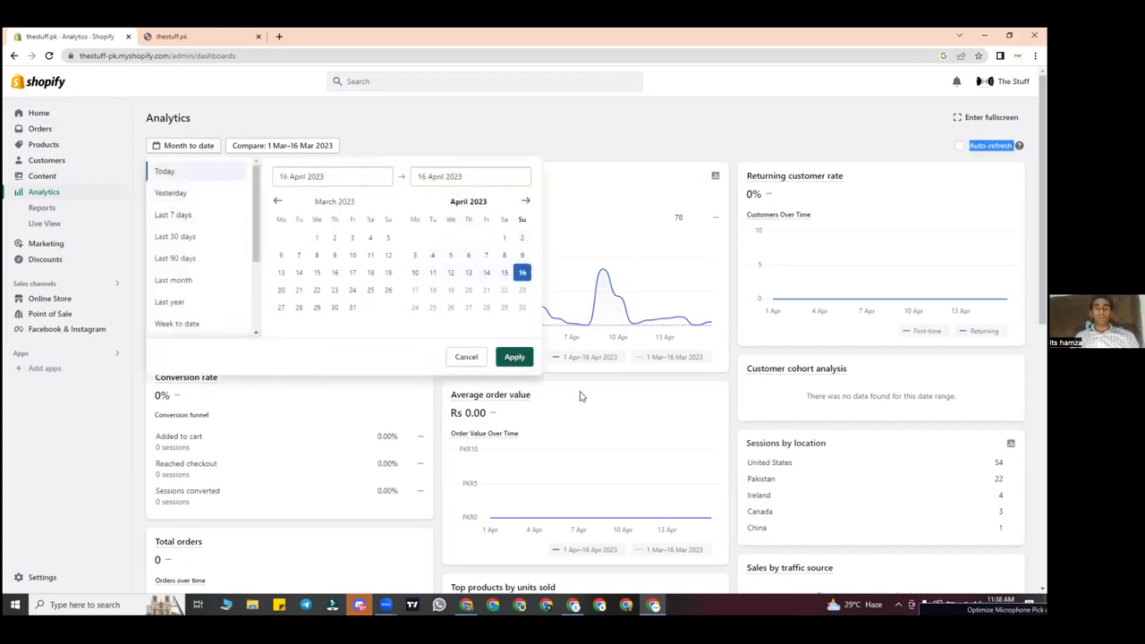
left_click(514, 357)
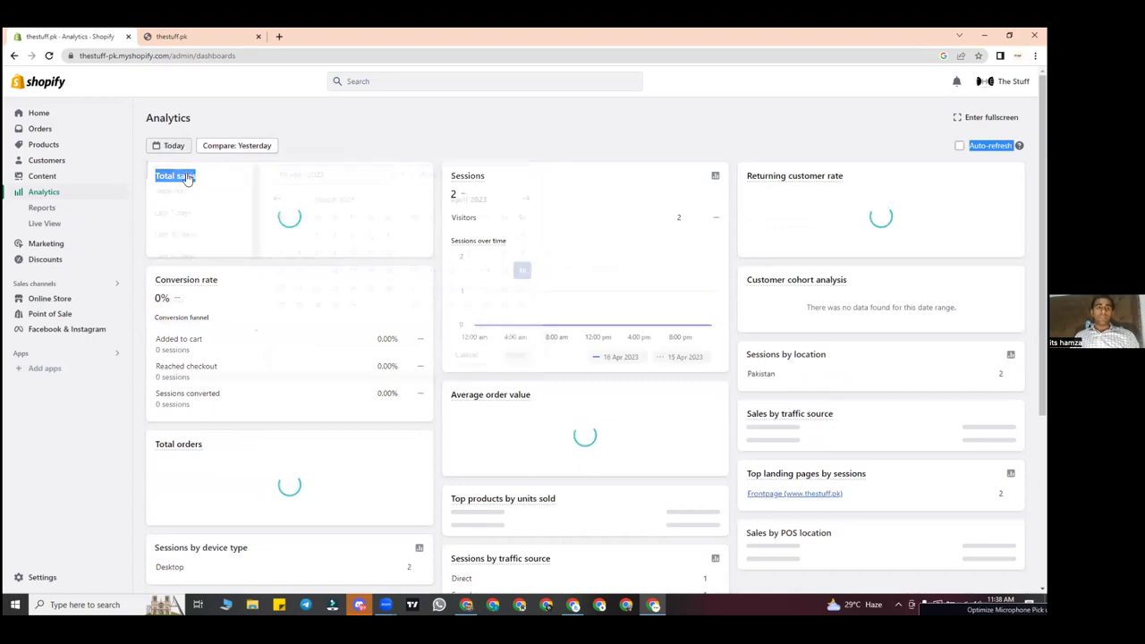
left_click(170, 145)
left_click(183, 192)
left_click(514, 357)
left_click(175, 145)
left_click(206, 218)
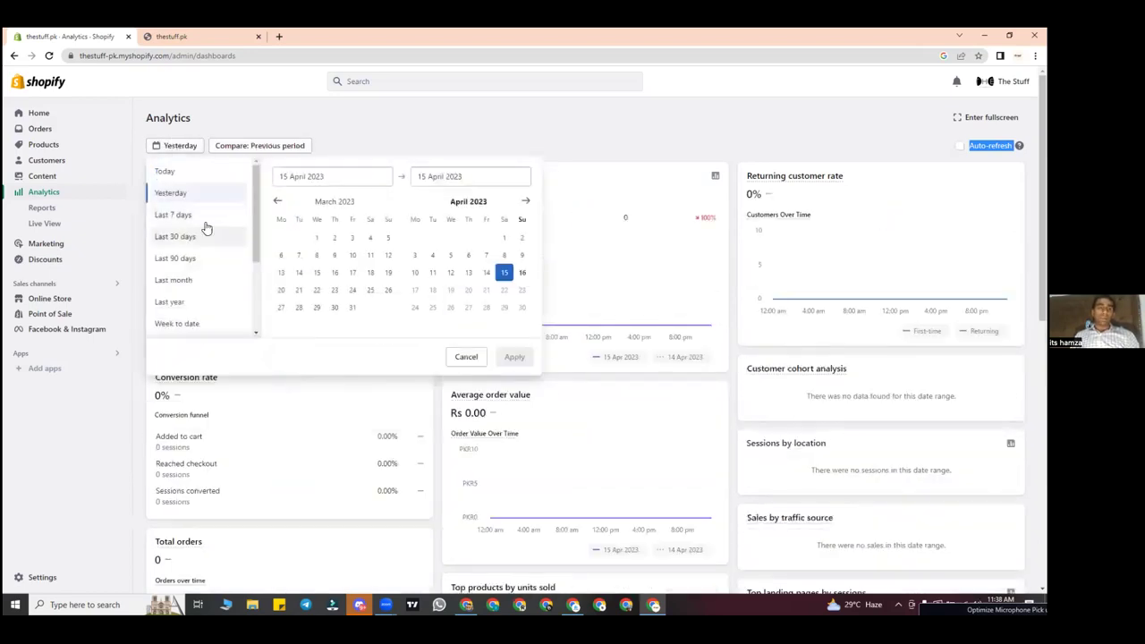
left_click(511, 357)
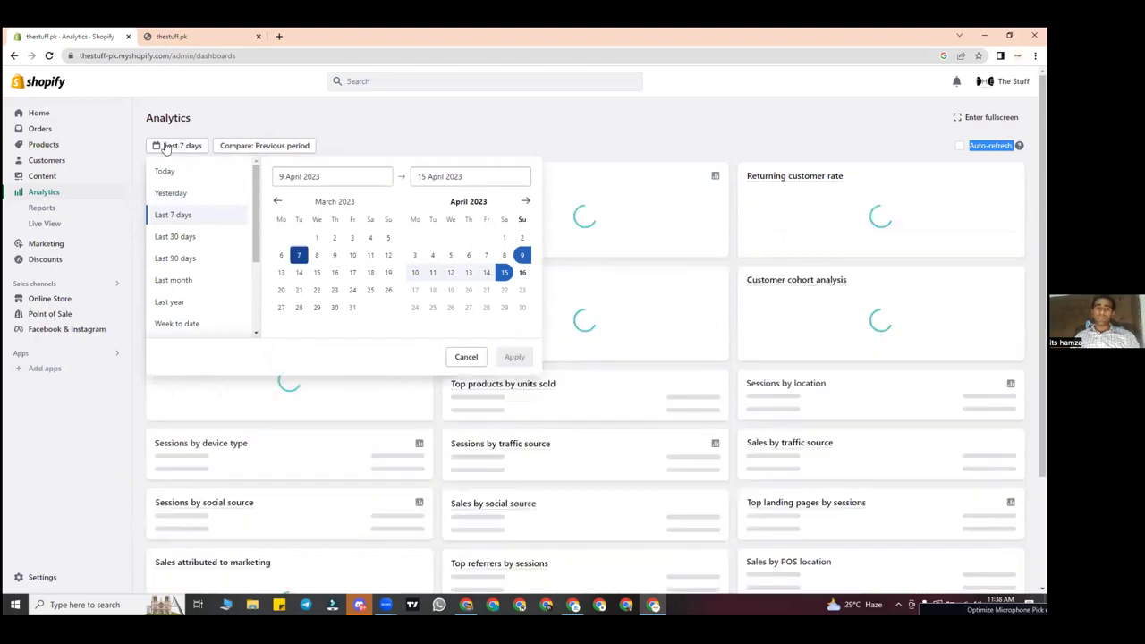
left_click(179, 145)
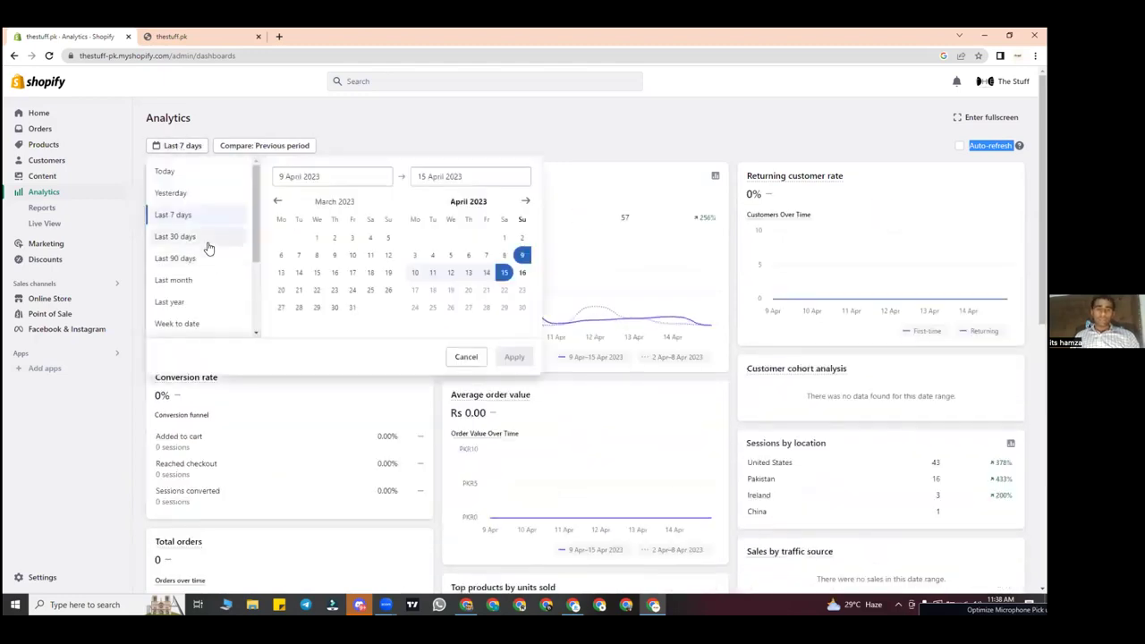
left_click(208, 237)
left_click(514, 357)
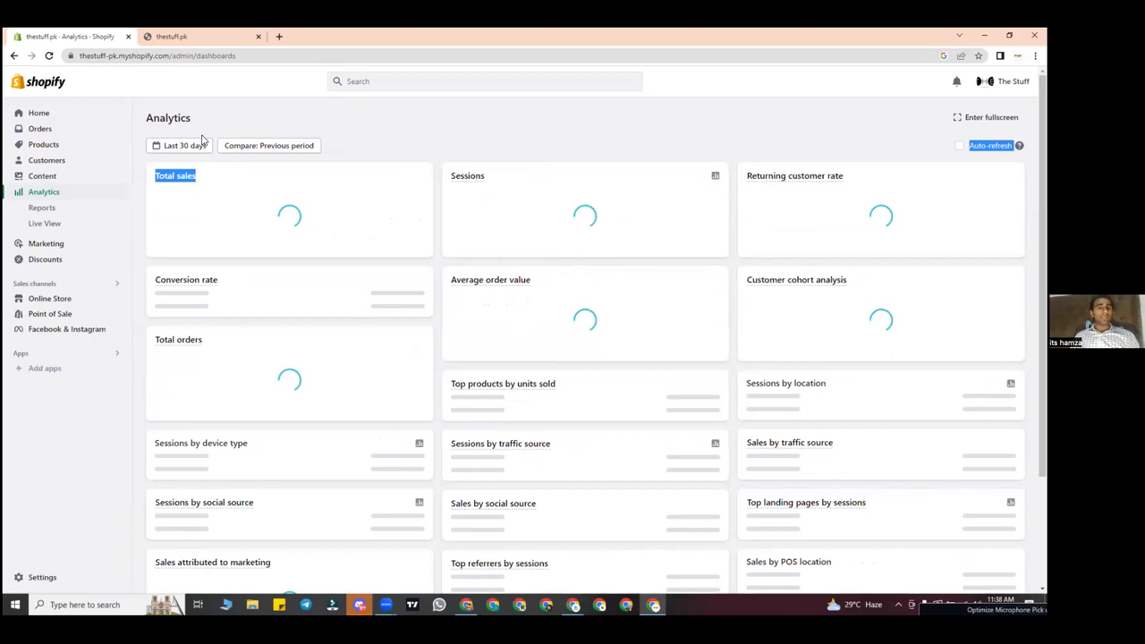
Step: Set the dashboard range to 16 April alone, compared with yesterday
left_click(184, 144)
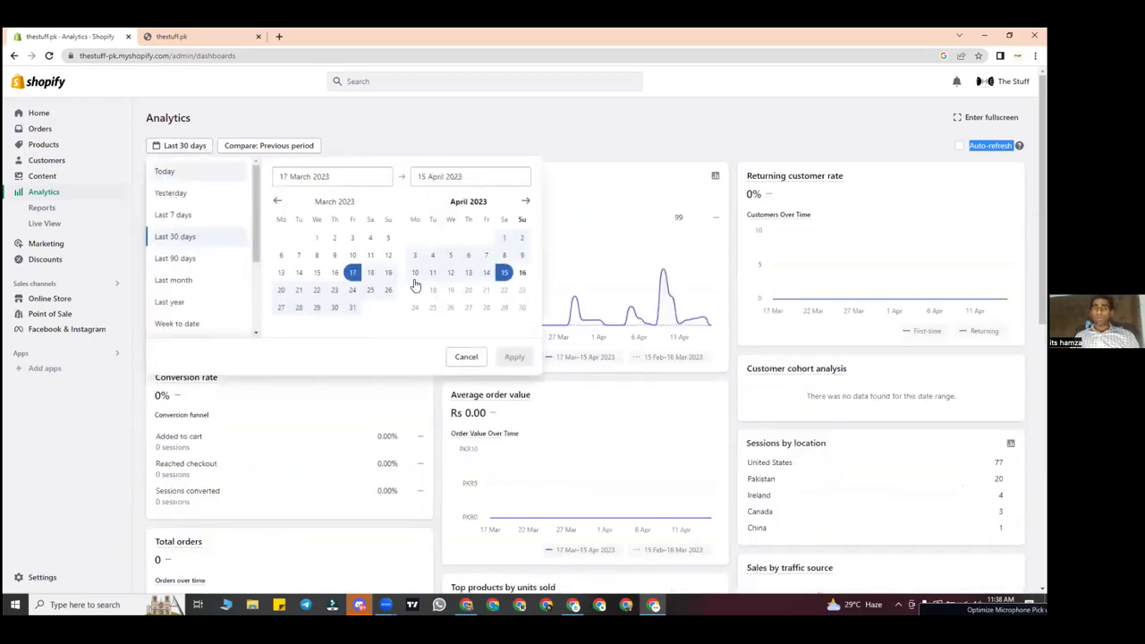
left_click(522, 273)
left_click(514, 357)
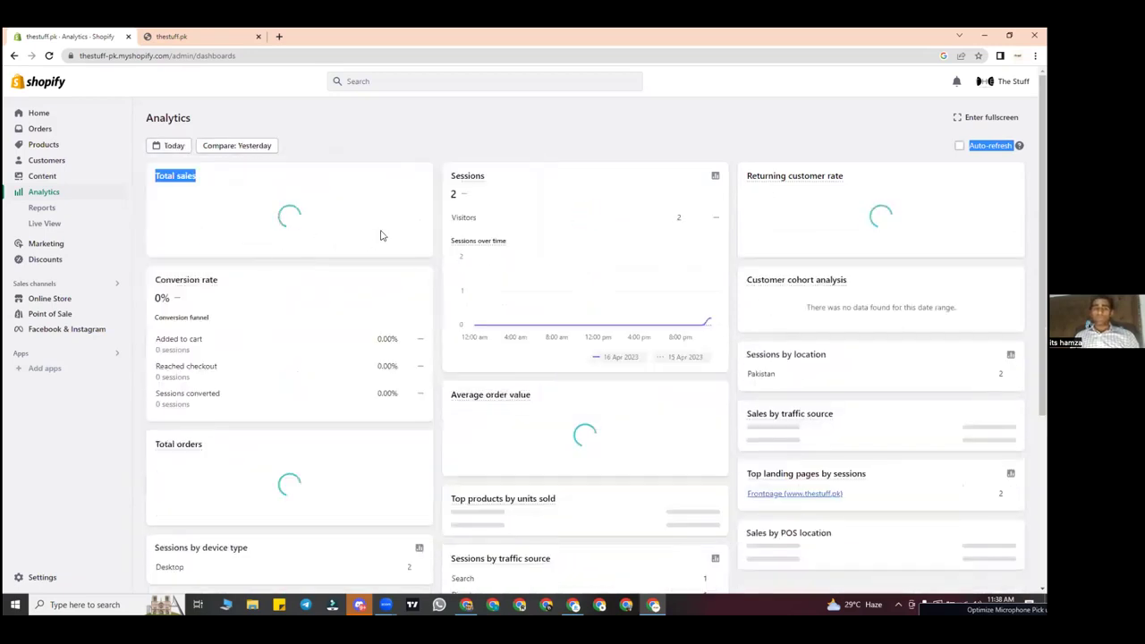
mouse_move(566, 286)
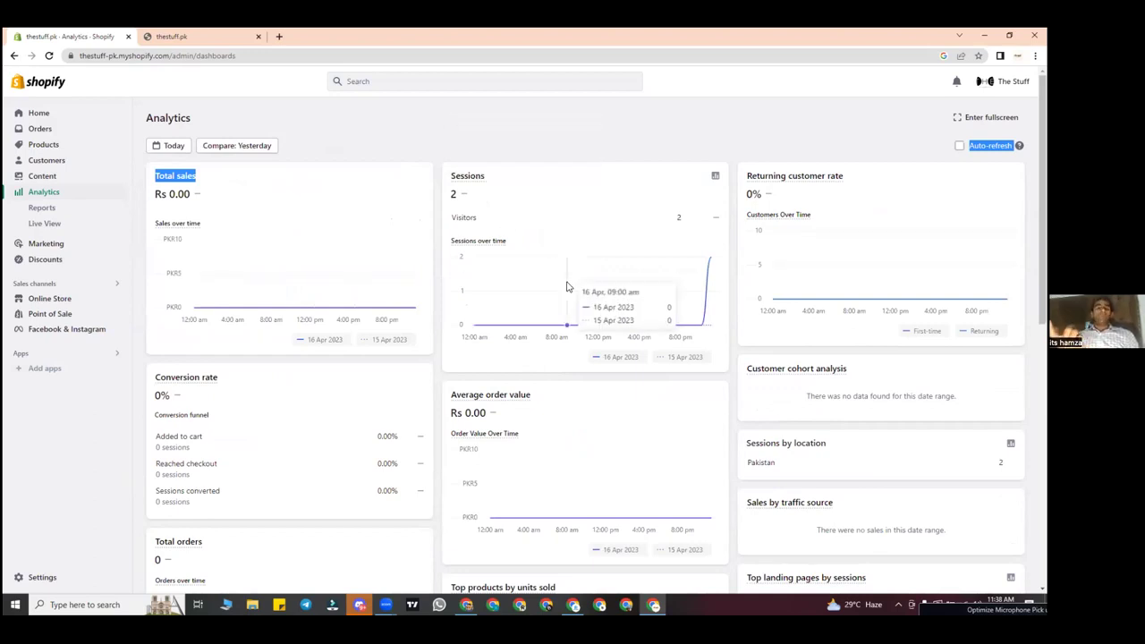
left_click(338, 231)
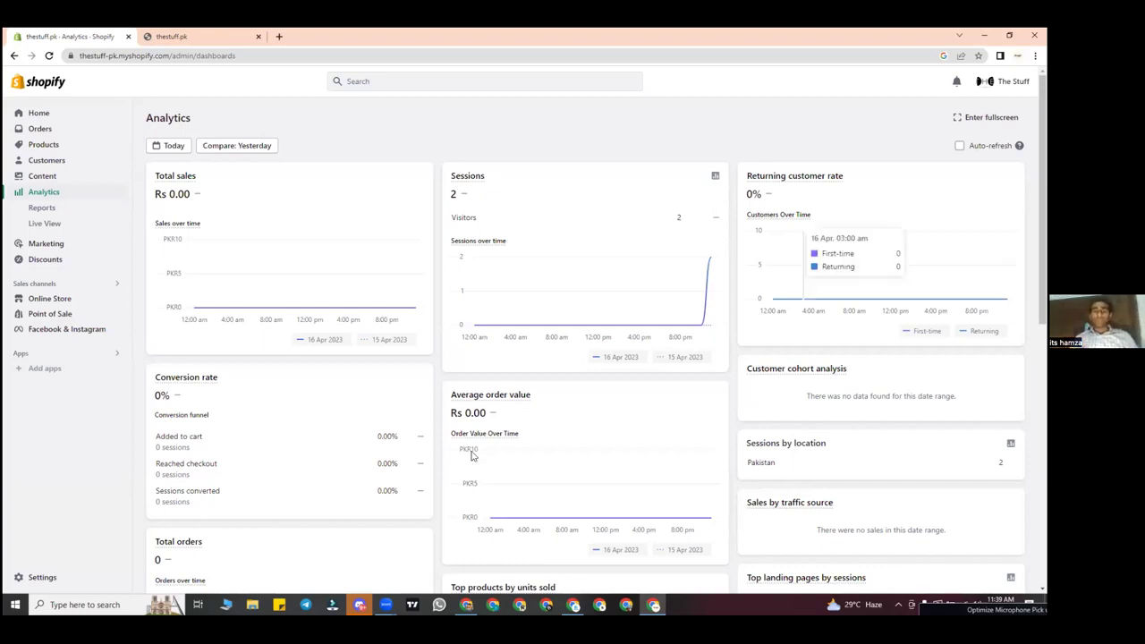
Step: Scroll through today's dashboard and select the Rs 0.00 total sales figure
scroll(505, 376, "down", 3)
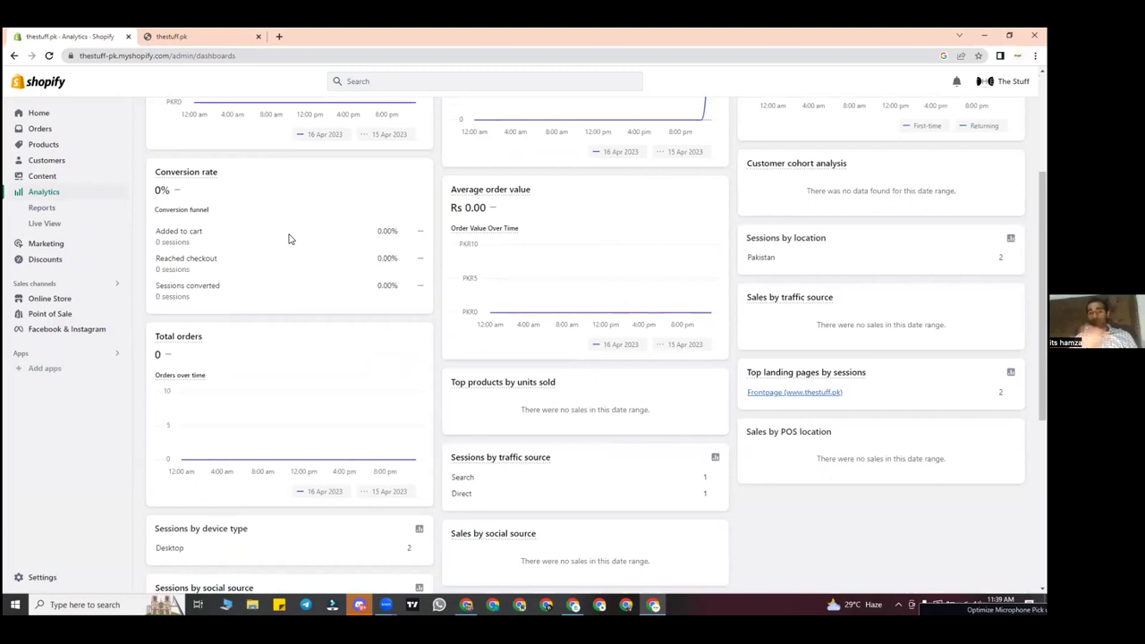
scroll(447, 281, "down", 1)
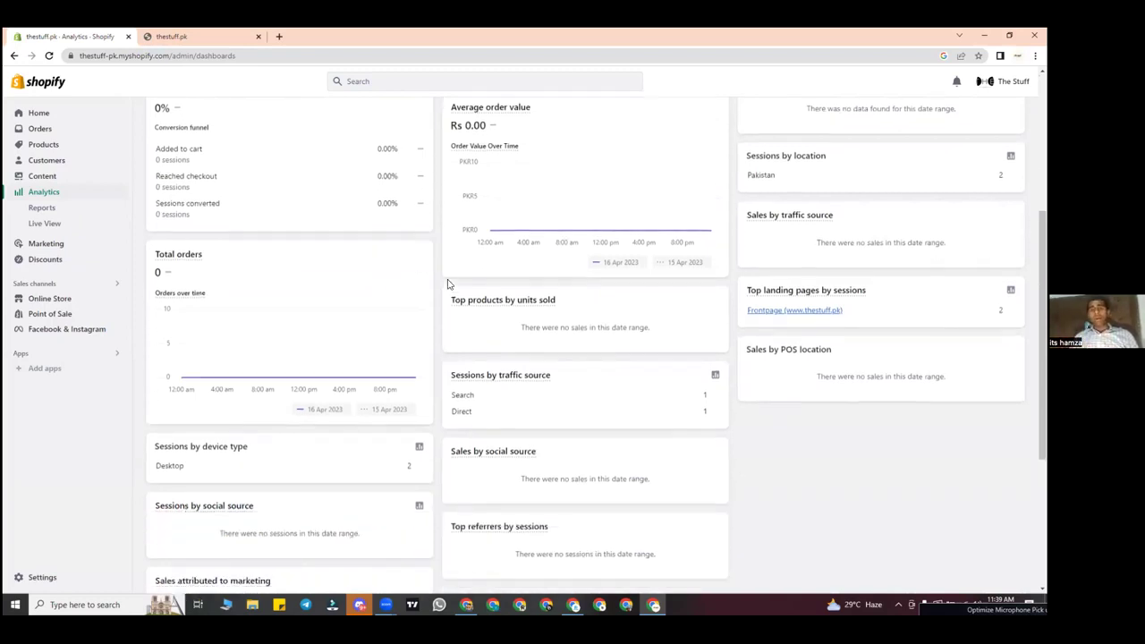
scroll(402, 237, "down", 1)
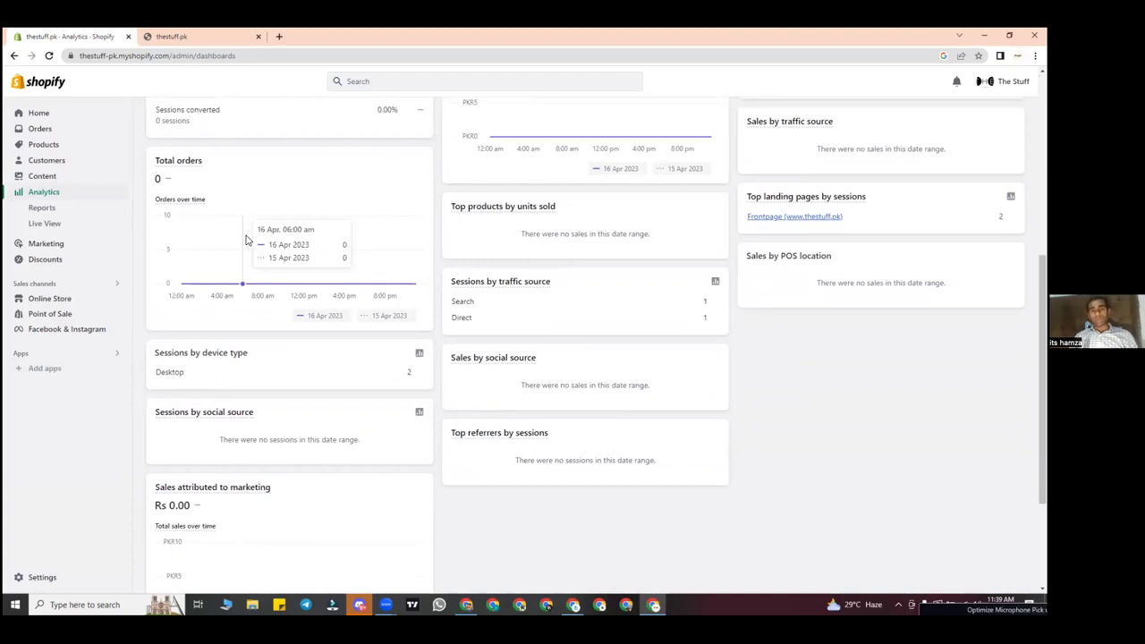
scroll(246, 240, "up", 4)
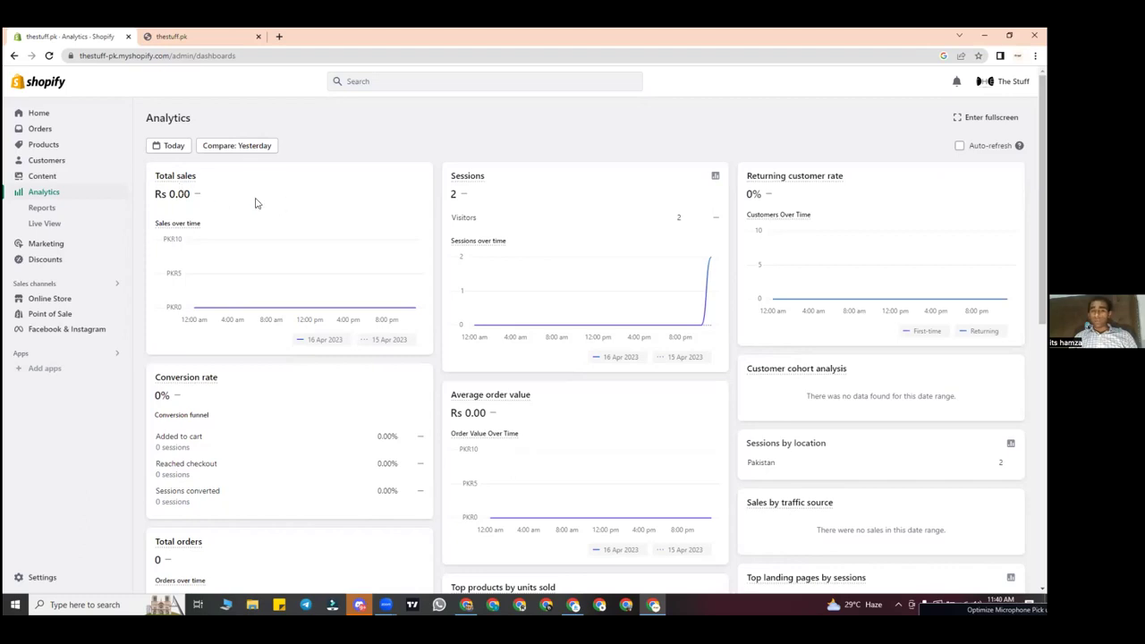
scroll(194, 186, "down", 5)
scroll(176, 215, "up", 1)
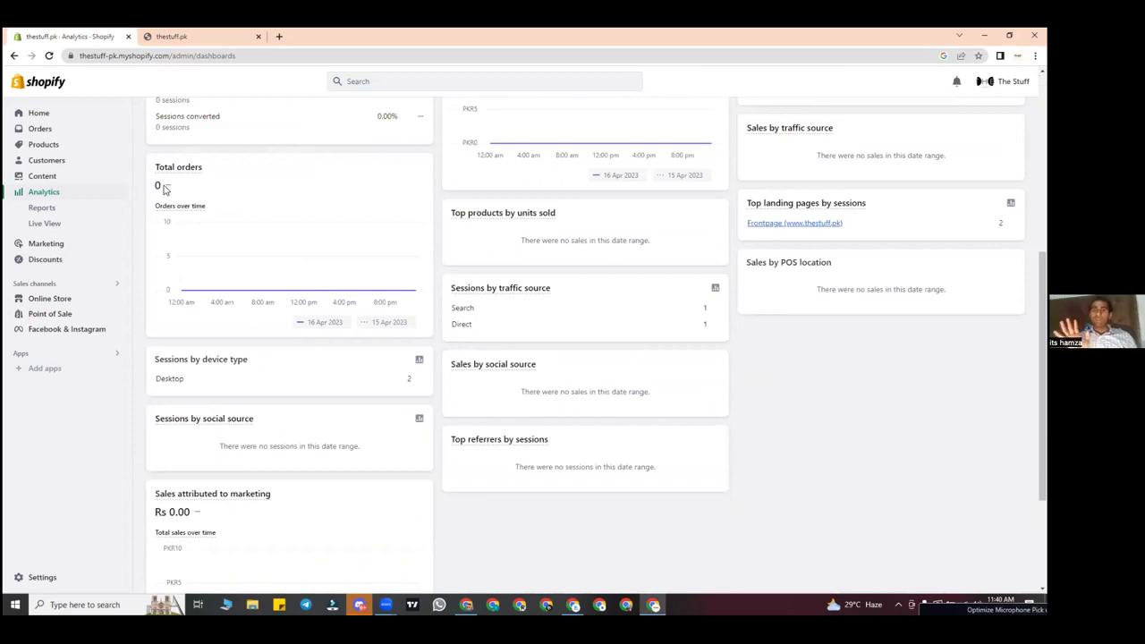
scroll(163, 190, "up", 5)
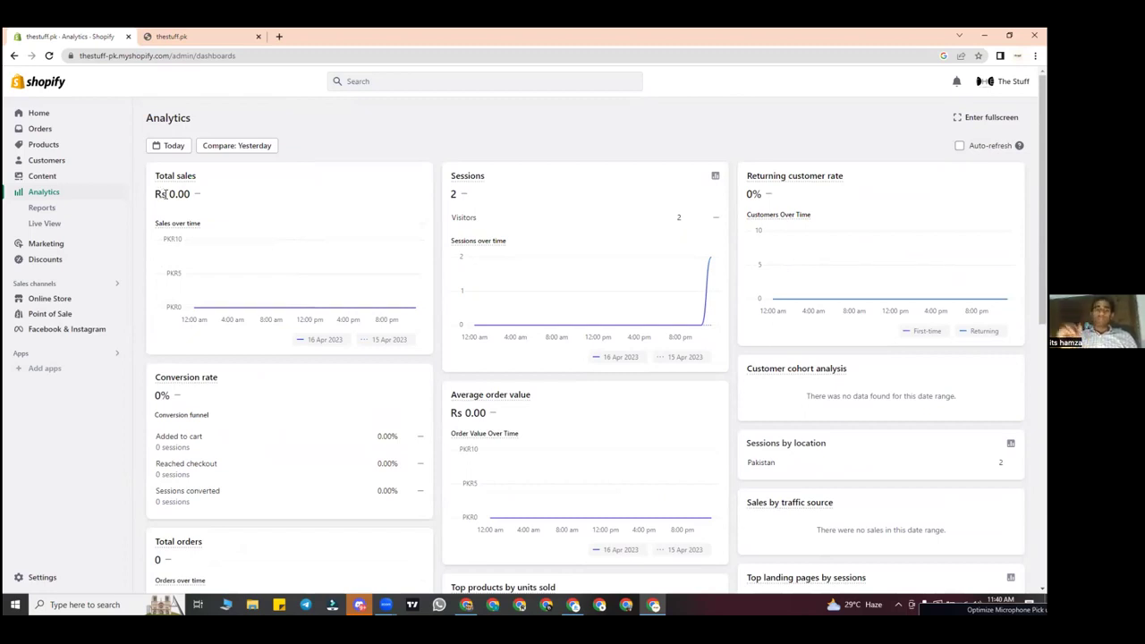
triple_click(223, 194)
left_click(498, 211)
mouse_move(473, 178)
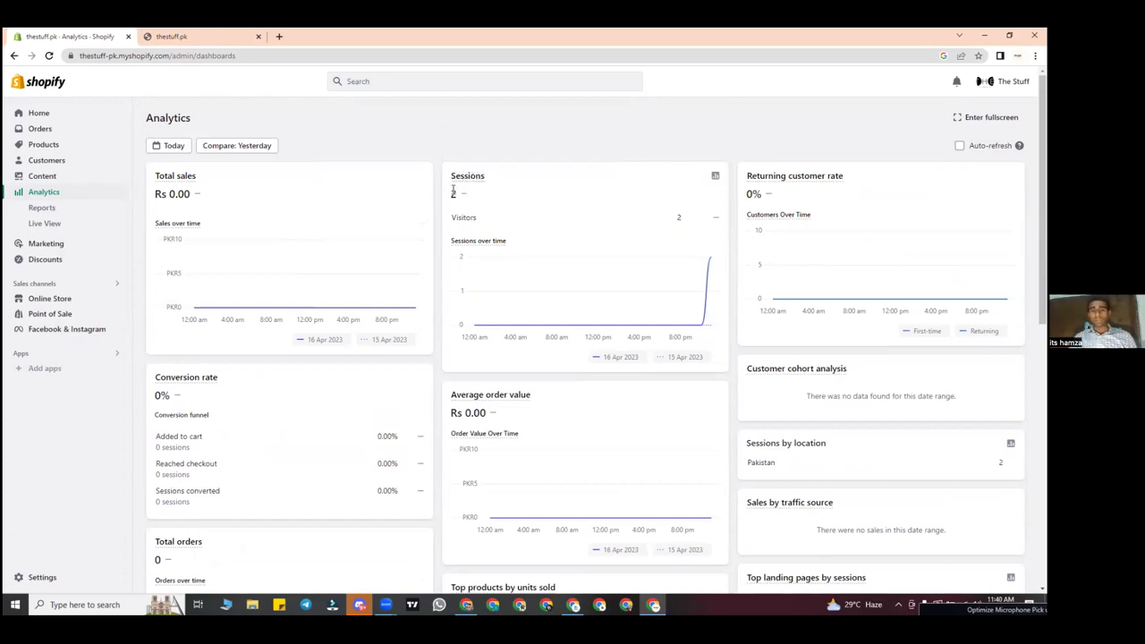
mouse_move(475, 331)
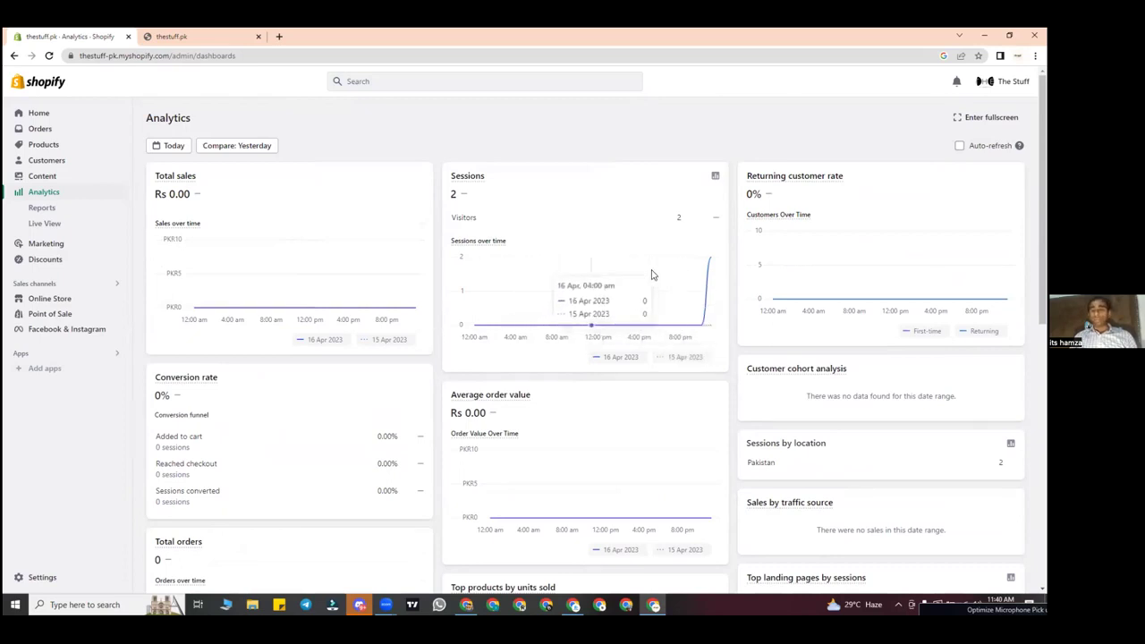
scroll(843, 230, "down", 1)
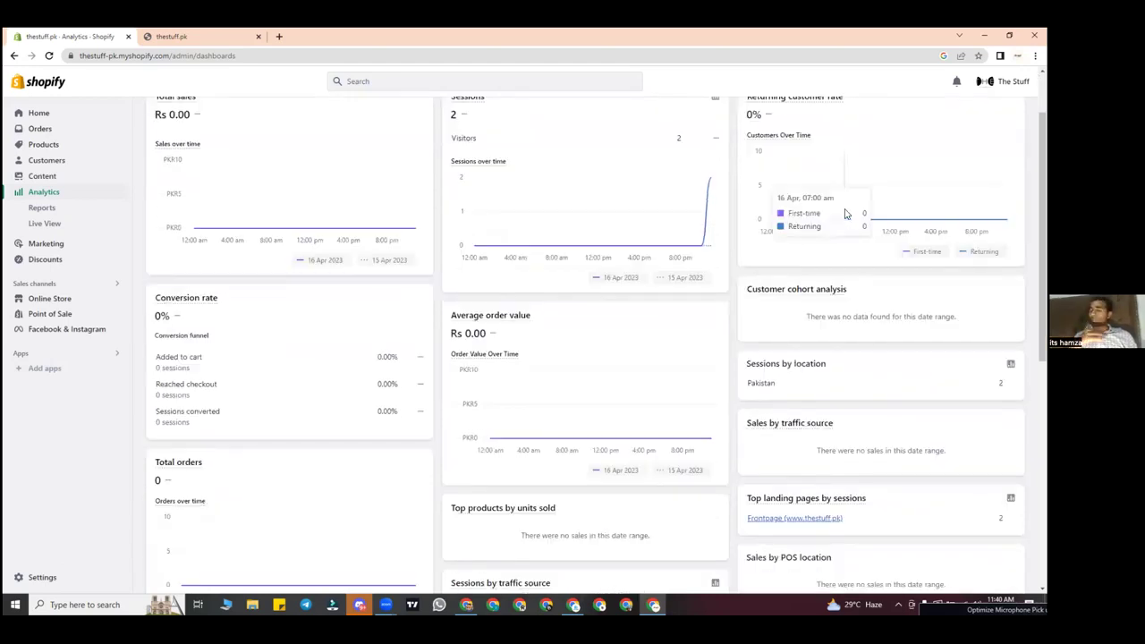
scroll(845, 214, "down", 1)
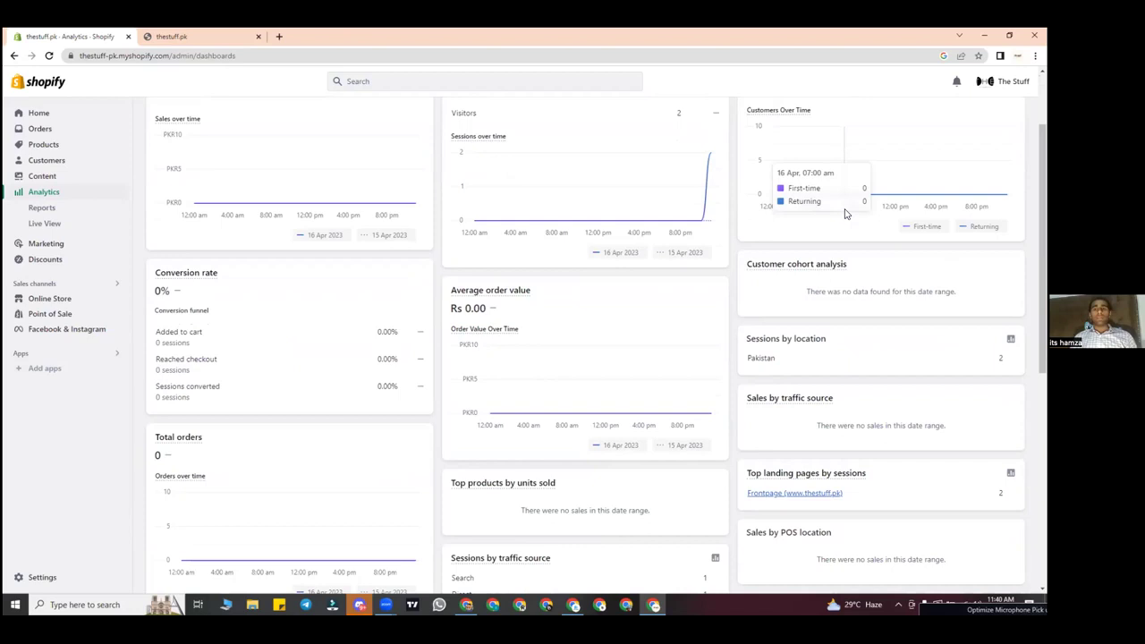
scroll(845, 214, "down", 1)
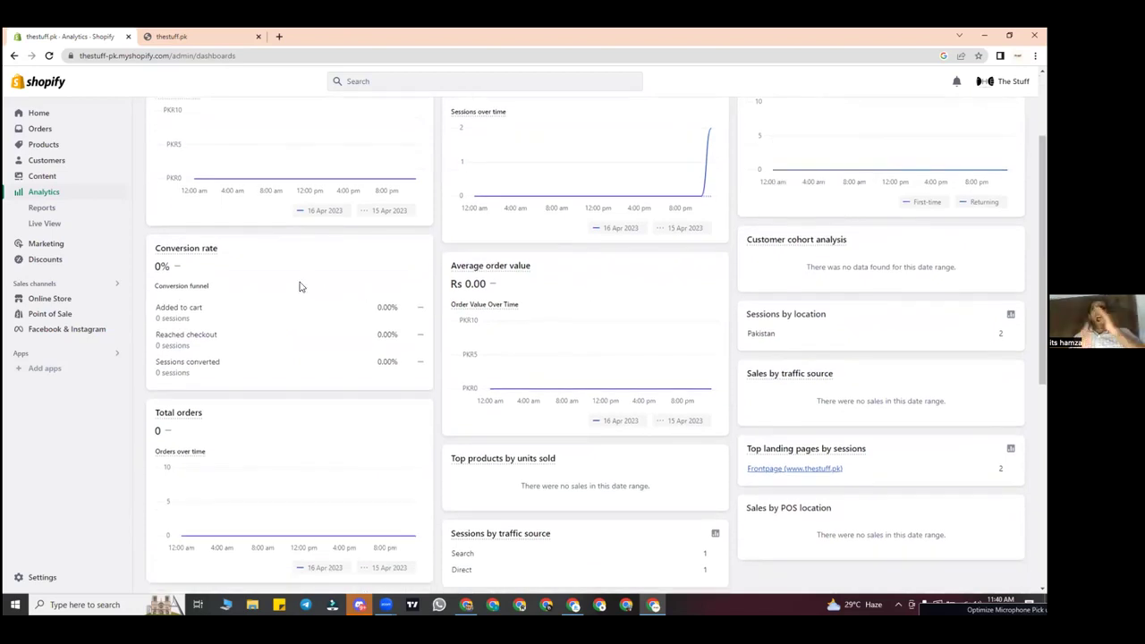
scroll(300, 286, "down", 1)
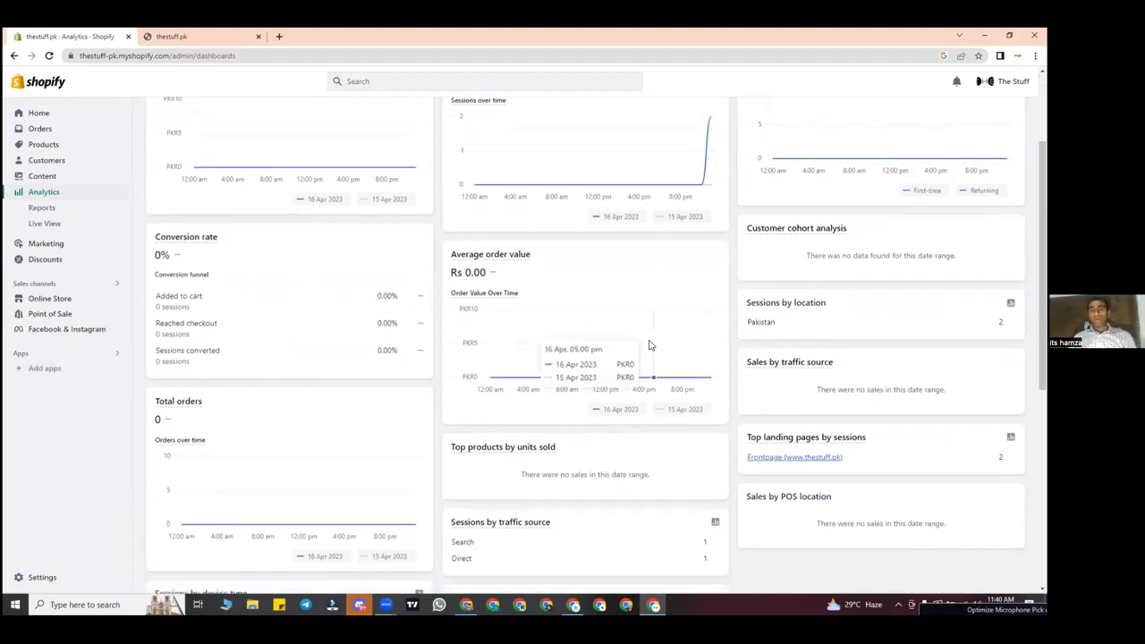
scroll(650, 346, "down", 1)
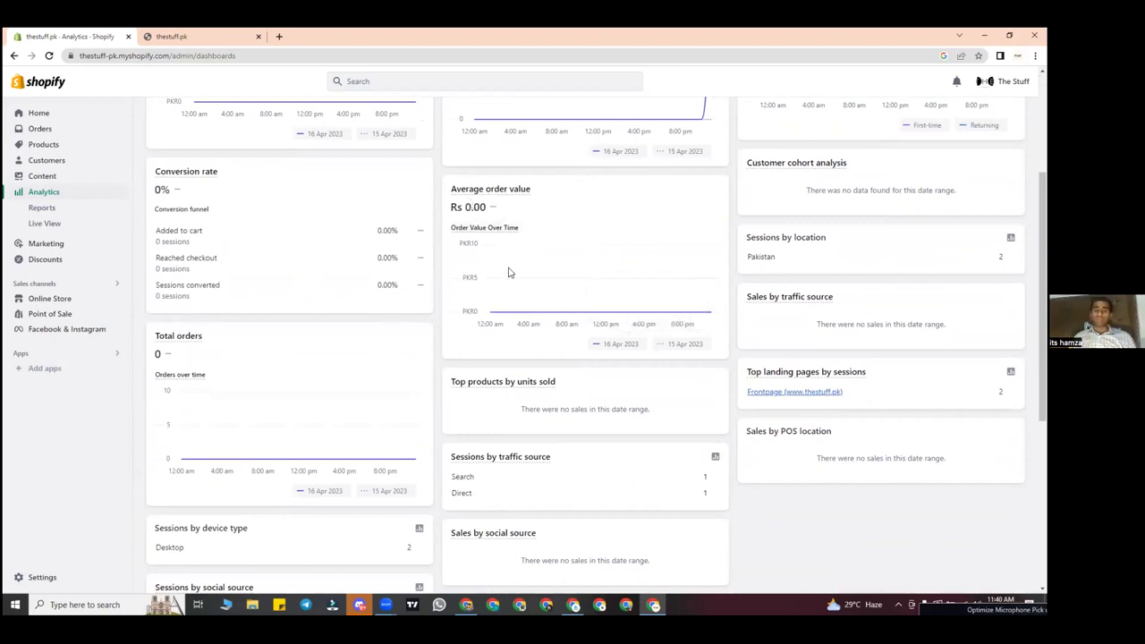
scroll(508, 272, "down", 2)
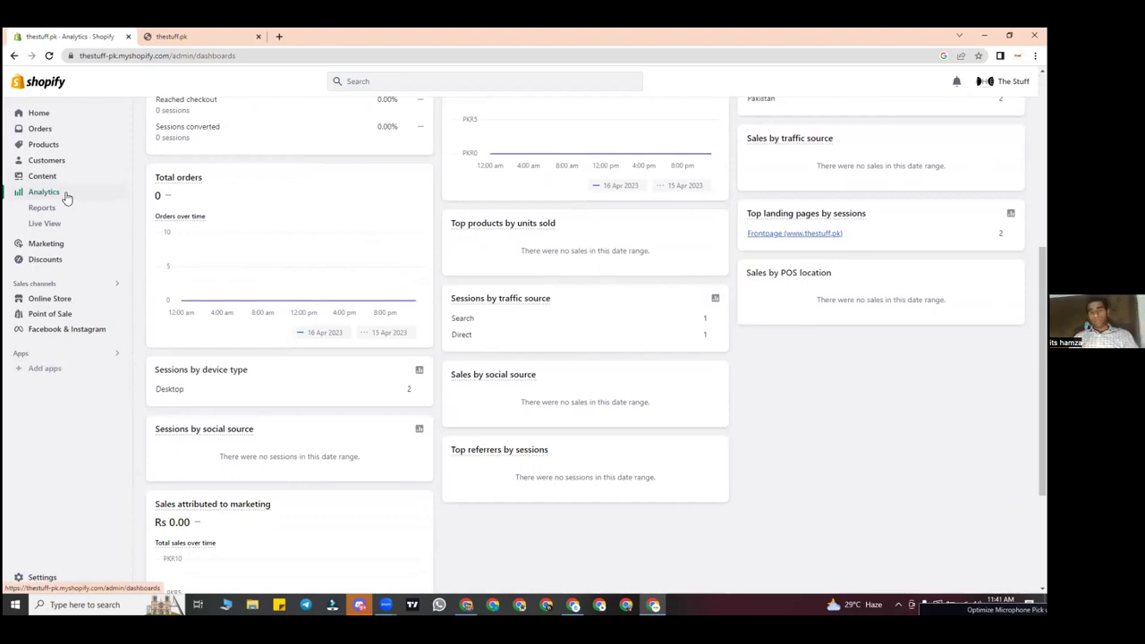
scroll(447, 254, "down", 1)
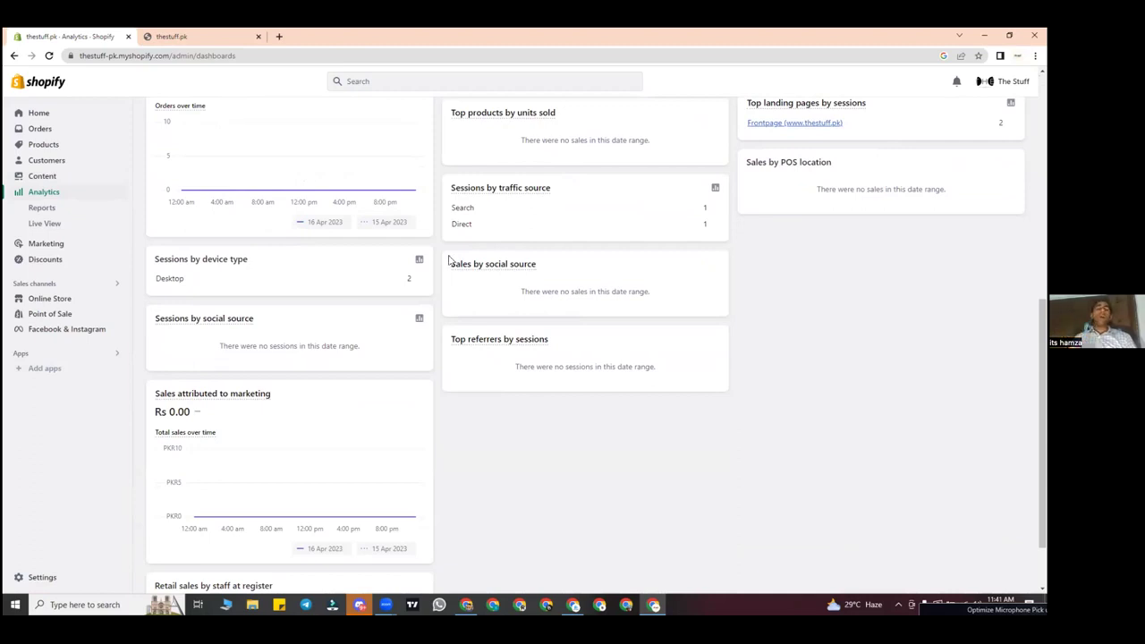
triple_click(177, 267)
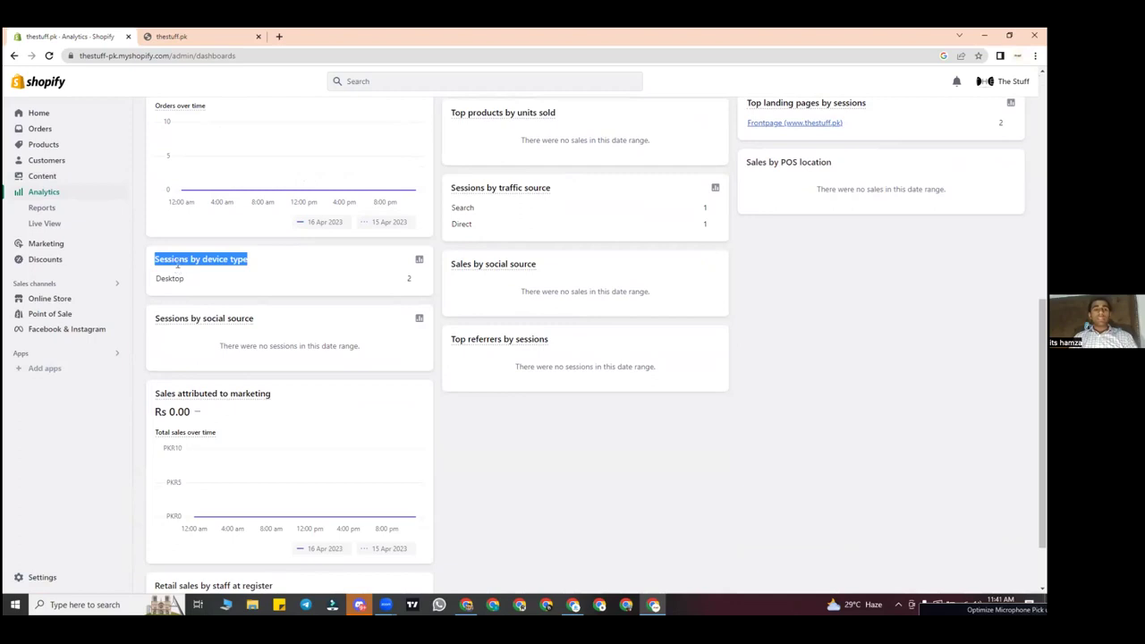
left_click(206, 277)
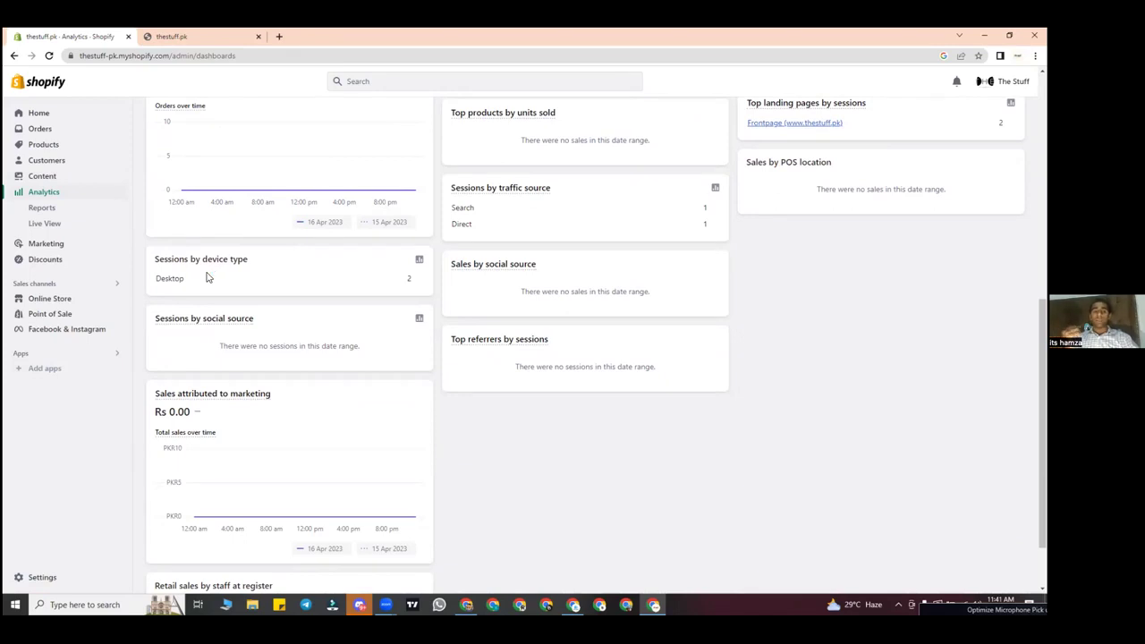
double_click(168, 279)
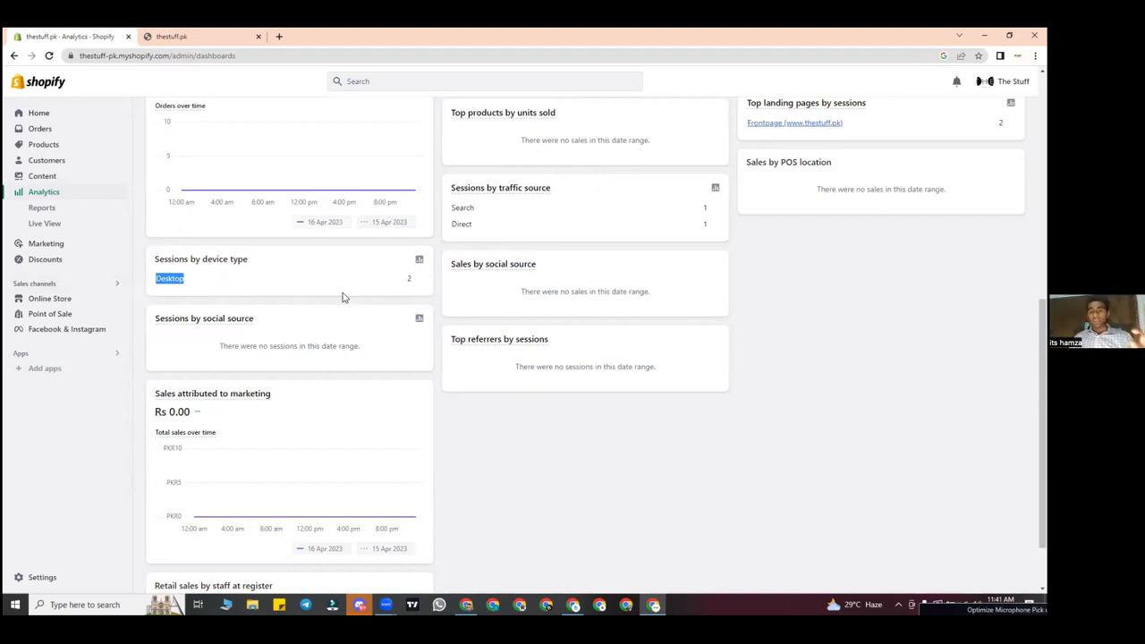
scroll(302, 319, "down", 2)
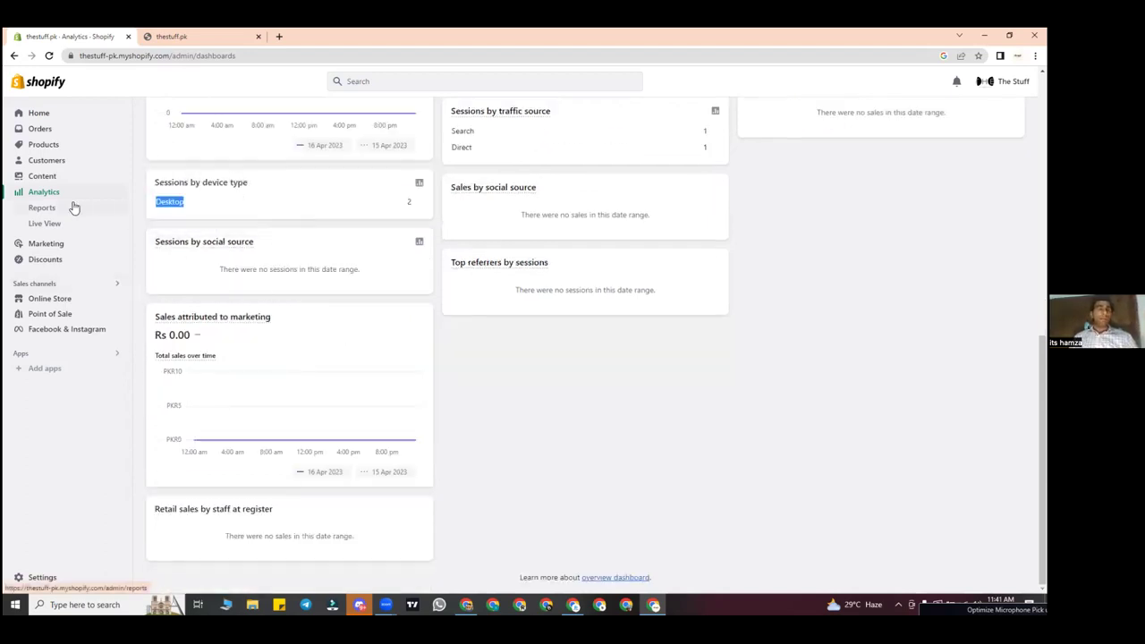
Step: Go through the Reports list to Live View, showing 2 visitors right now
left_click(74, 207)
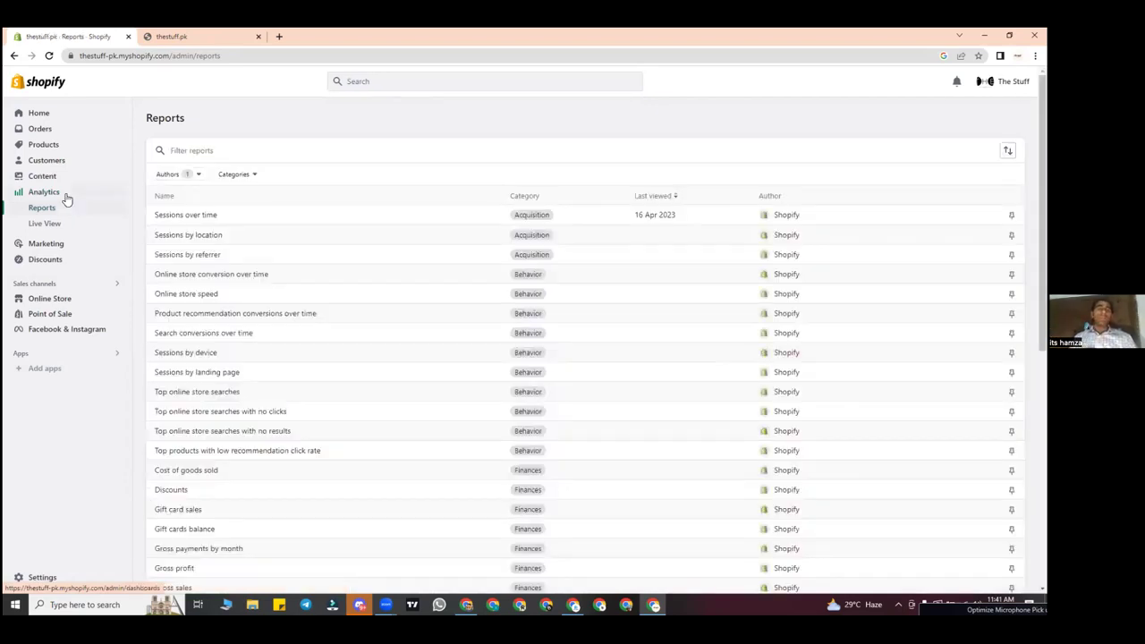
left_click(64, 192)
left_click(67, 206)
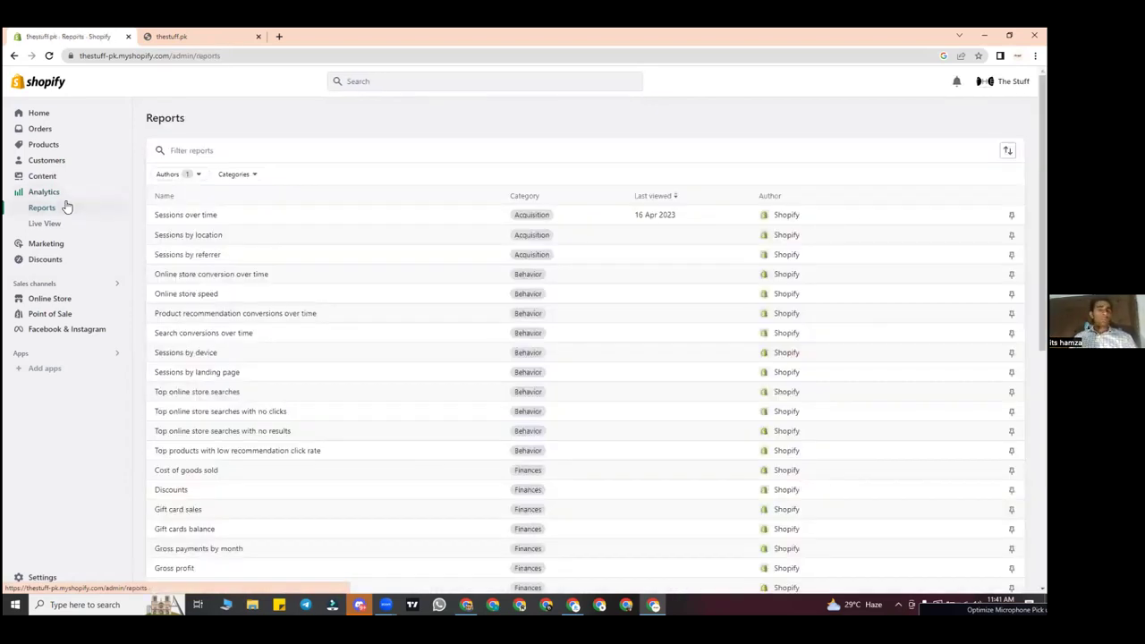
scroll(427, 258, "down", 5)
scroll(427, 258, "up", 5)
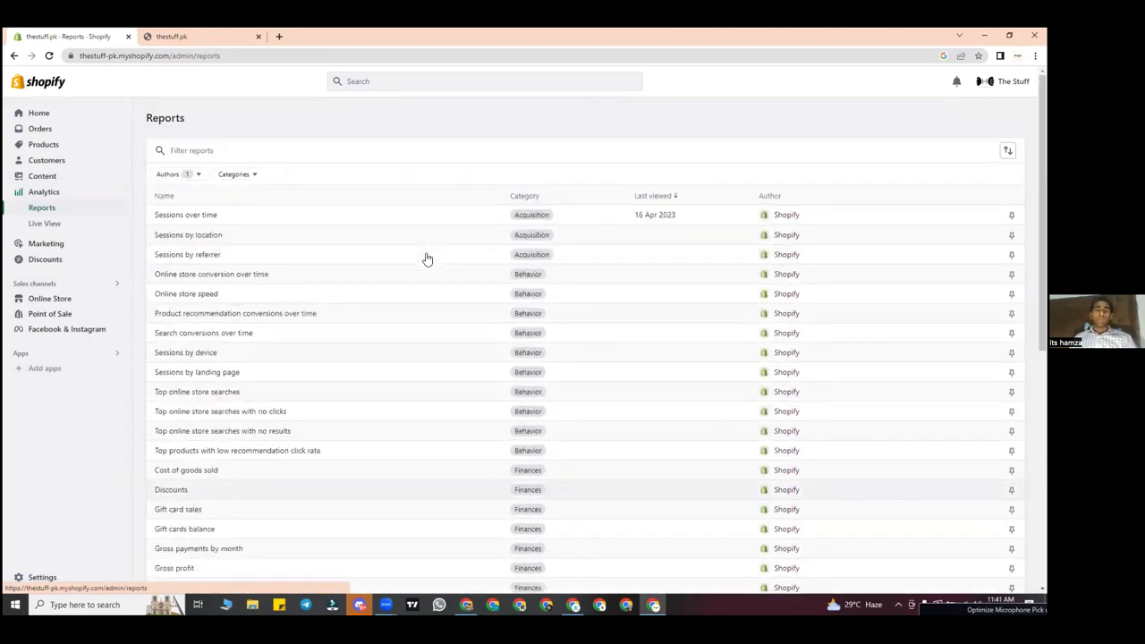
left_click(83, 233)
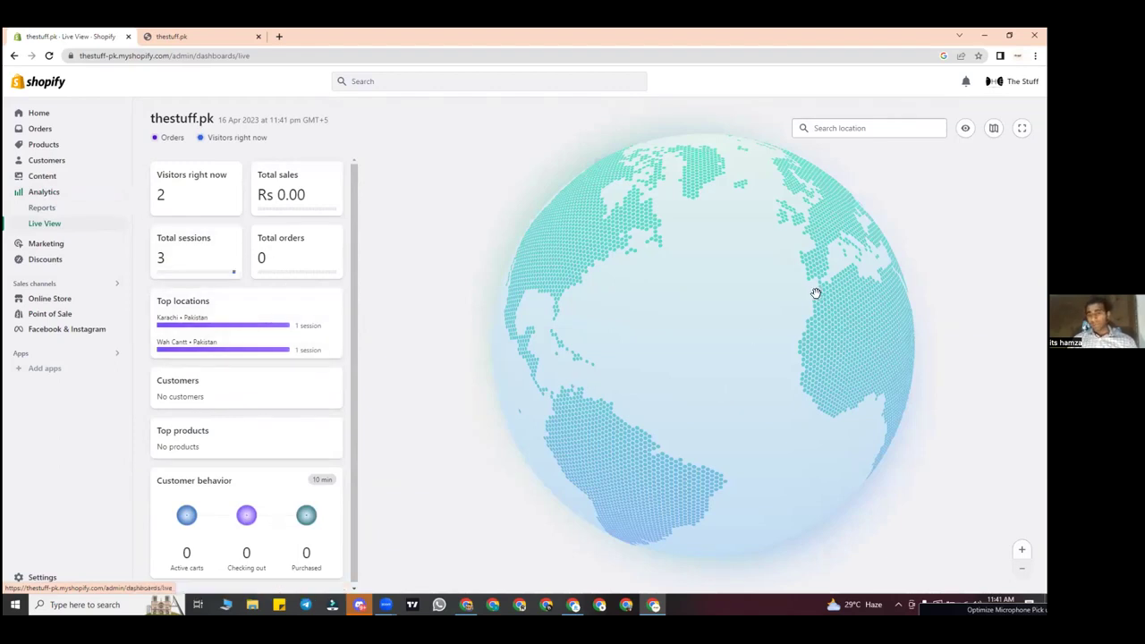
Step: Rotate the Live View globe toward Asia and zoom in on Pakistan's visitor dots
left_click_drag(718, 316, 682, 312)
mouse_move(758, 313)
left_mouse_down()
mouse_move(748, 306)
mouse_move(741, 320)
left_mouse_up()
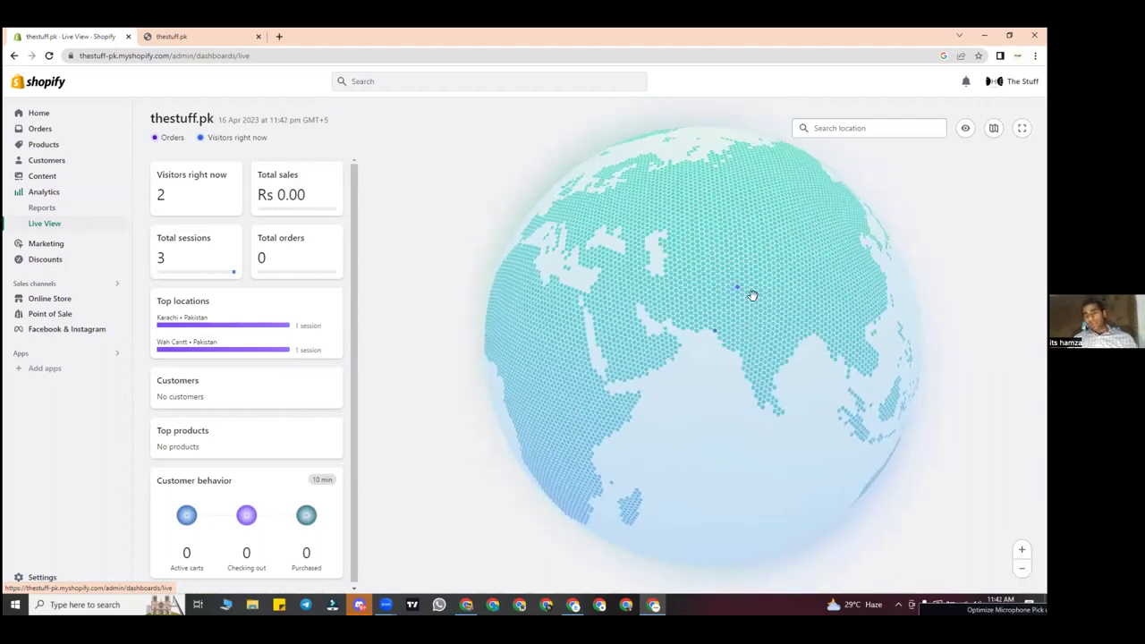
scroll(751, 295, "up", 2)
scroll(752, 295, "up", 3)
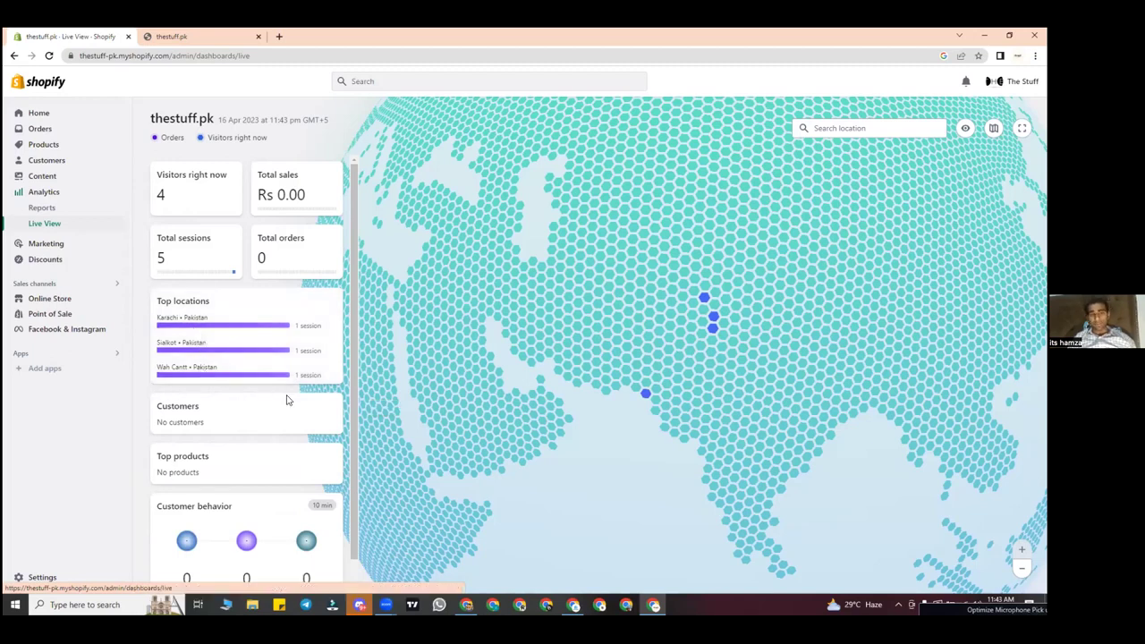
scroll(286, 398, "down", 1)
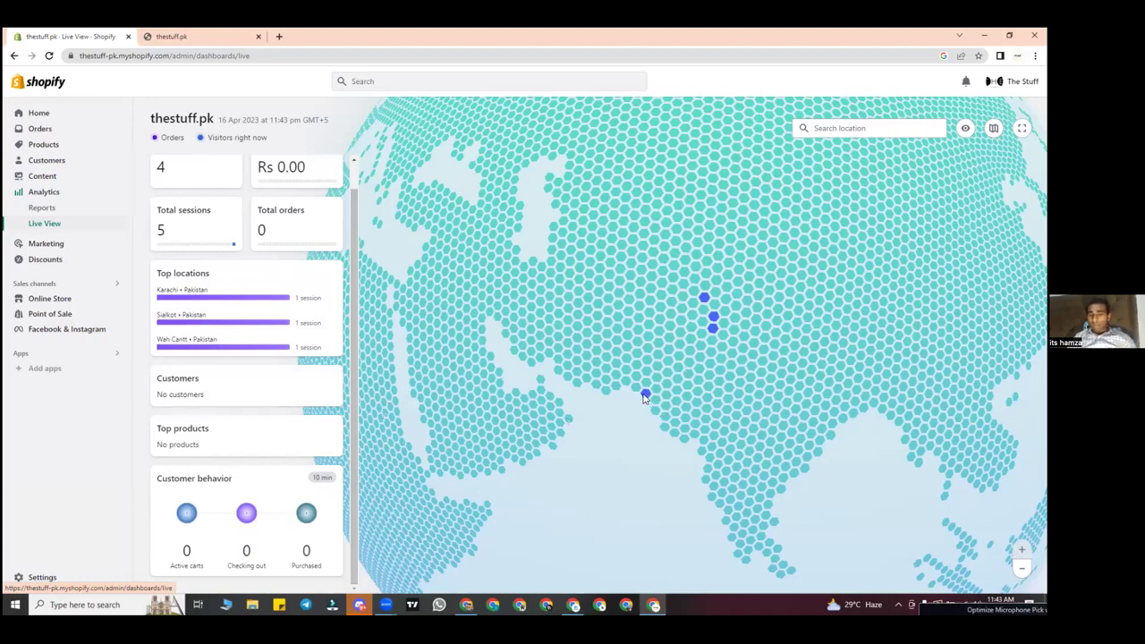
mouse_move(647, 400)
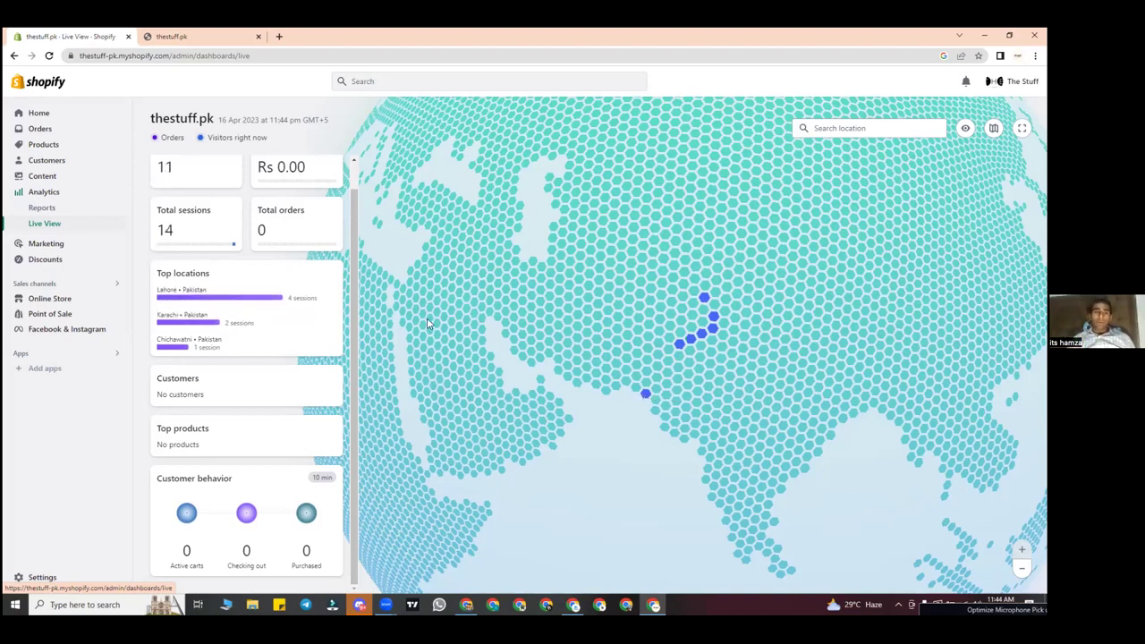
scroll(259, 239, "up", 1)
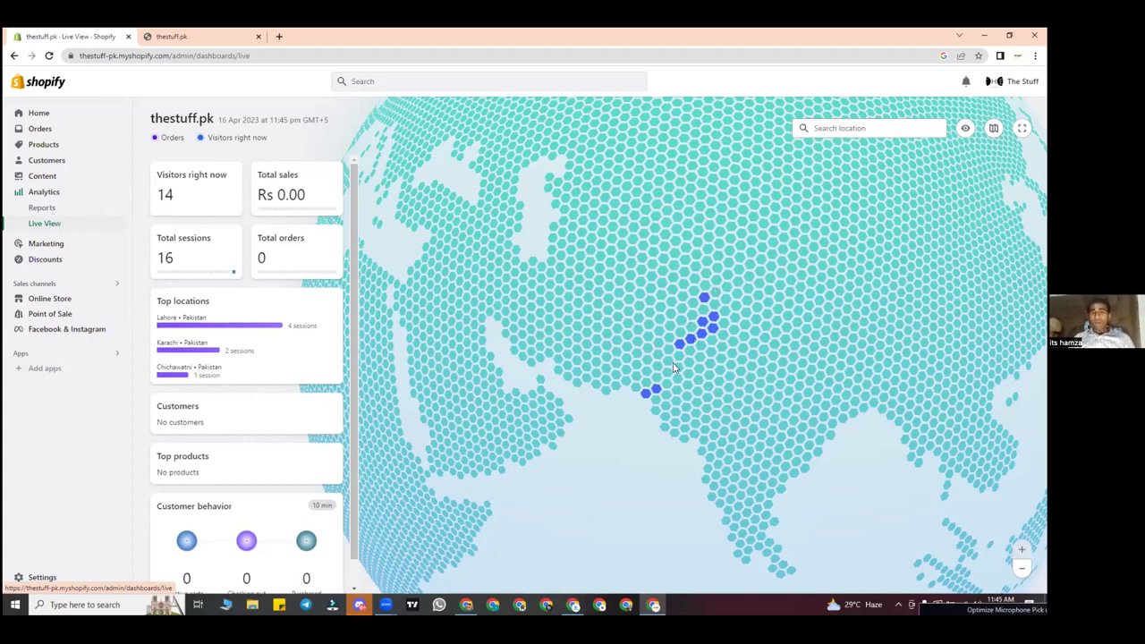
mouse_move(677, 346)
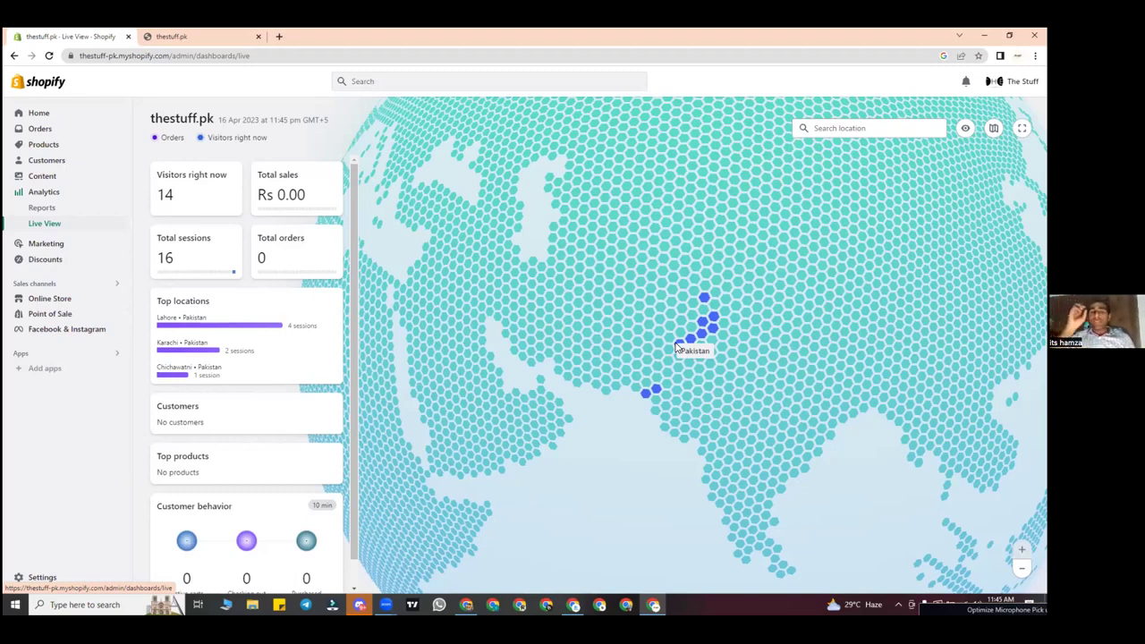
left_click_drag(614, 337, 331, 449)
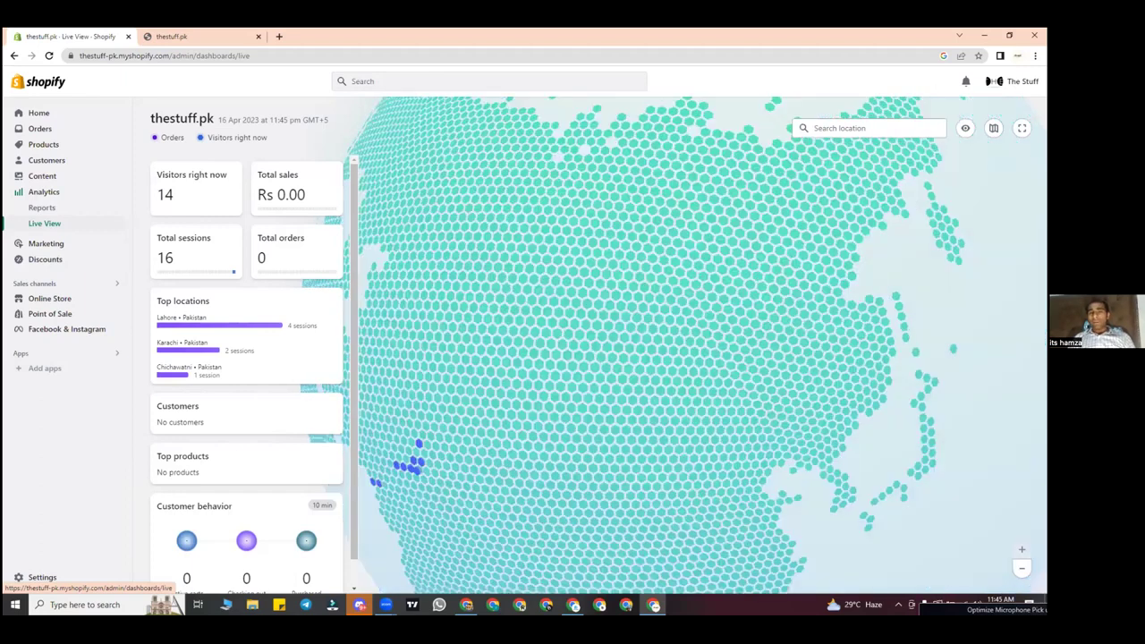
left_click_drag(449, 213, 843, 224)
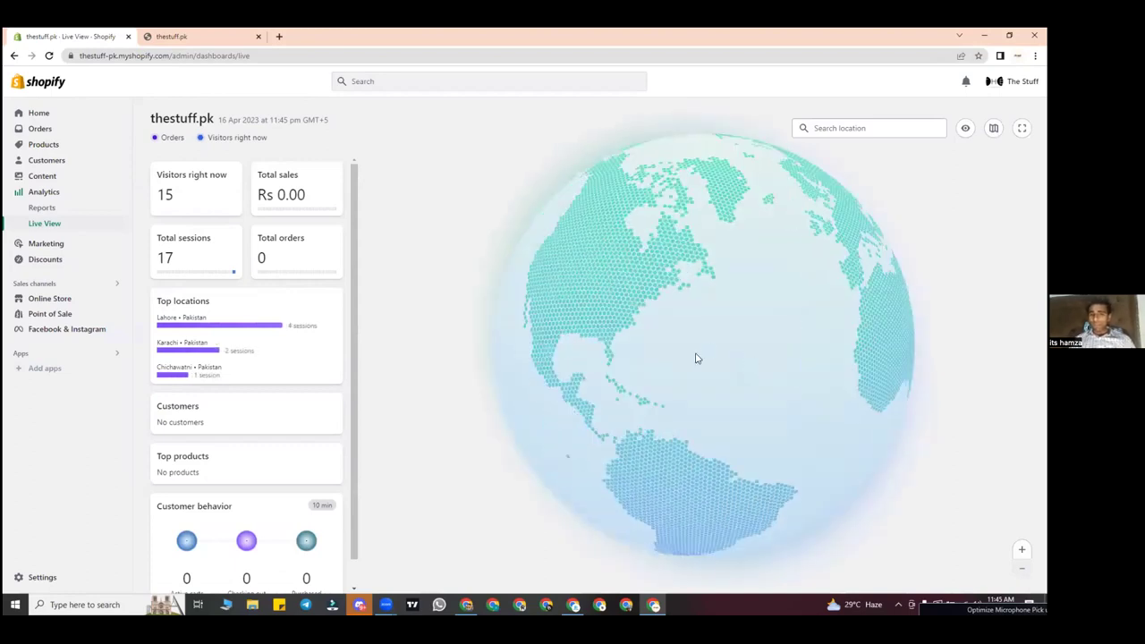
left_click_drag(673, 273, 757, 332)
left_click_drag(831, 248, 774, 294)
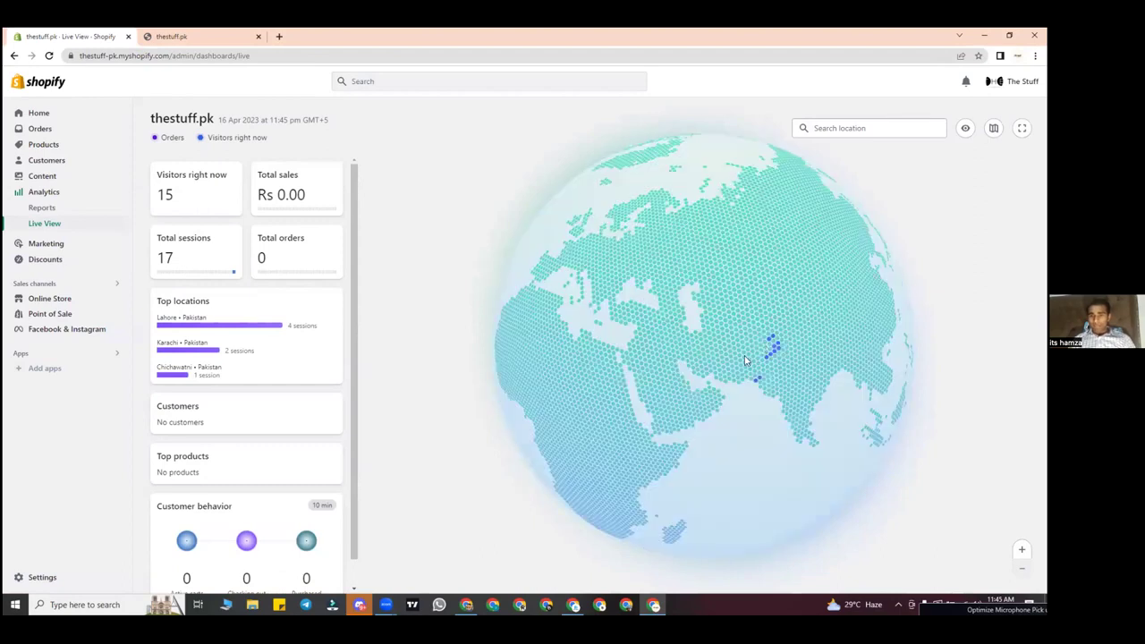
scroll(822, 385, "up", 2)
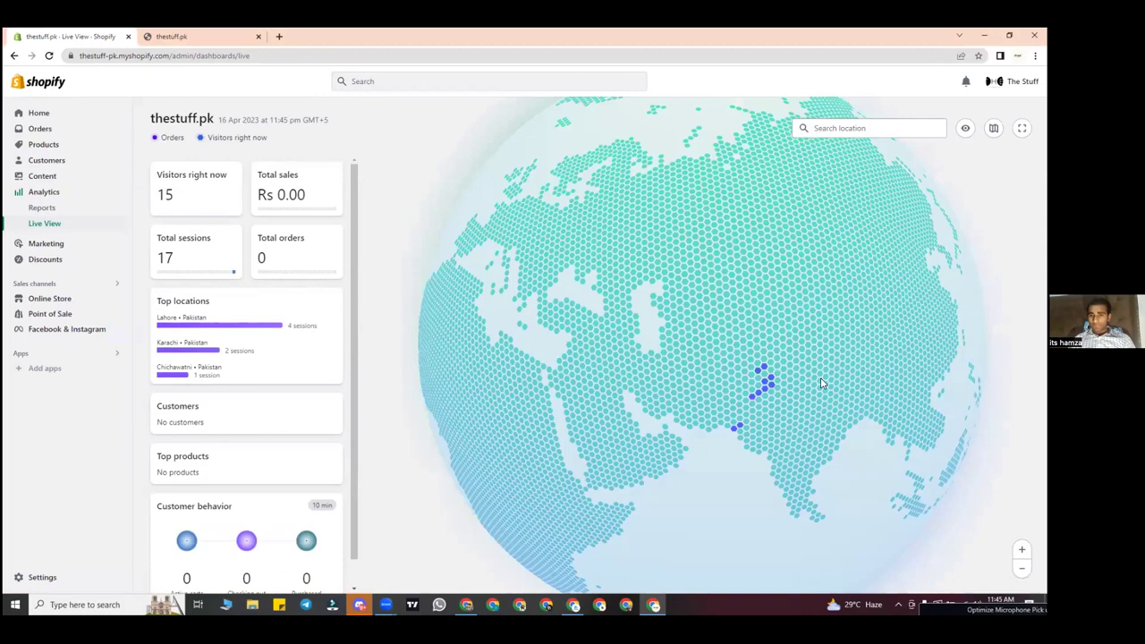
scroll(703, 371, "up", 2)
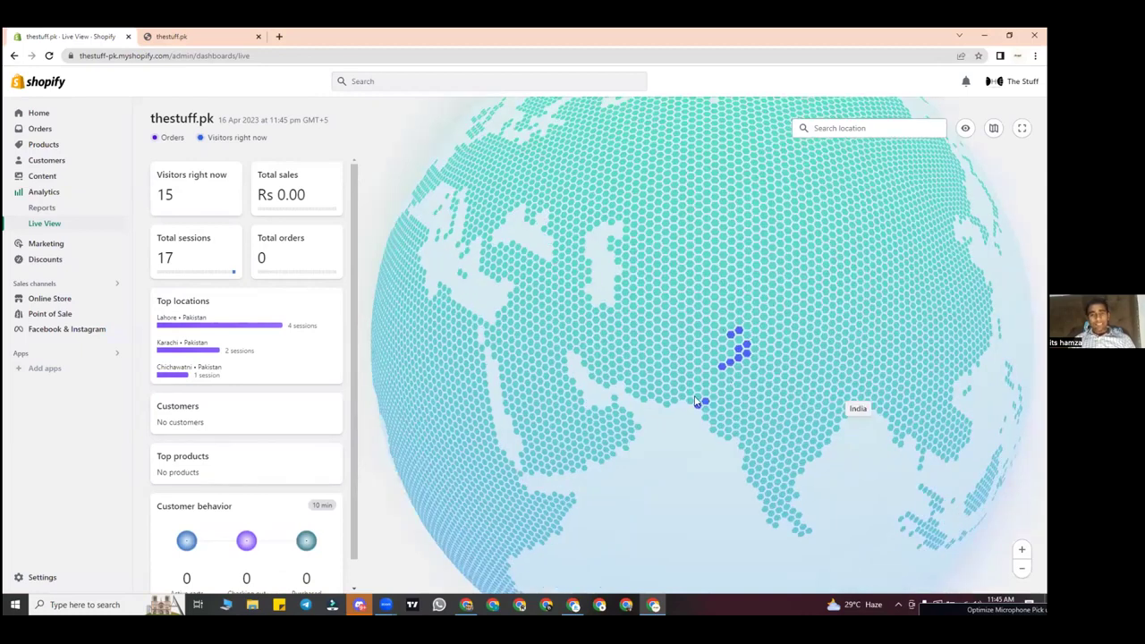
scroll(697, 404, "up", 2)
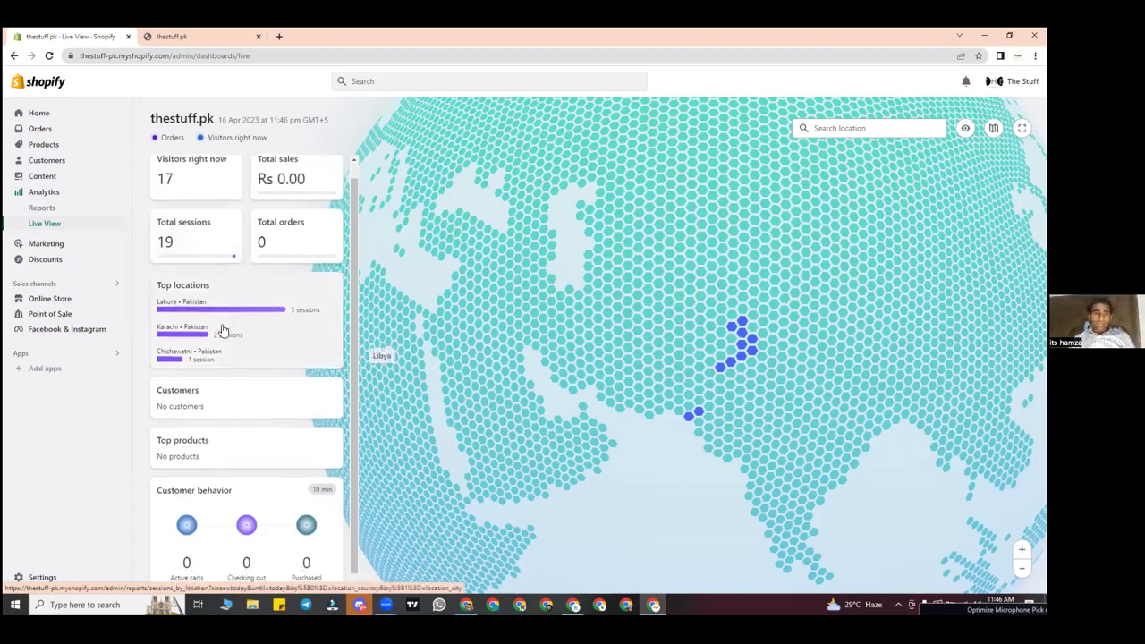
scroll(219, 335, "down", 1)
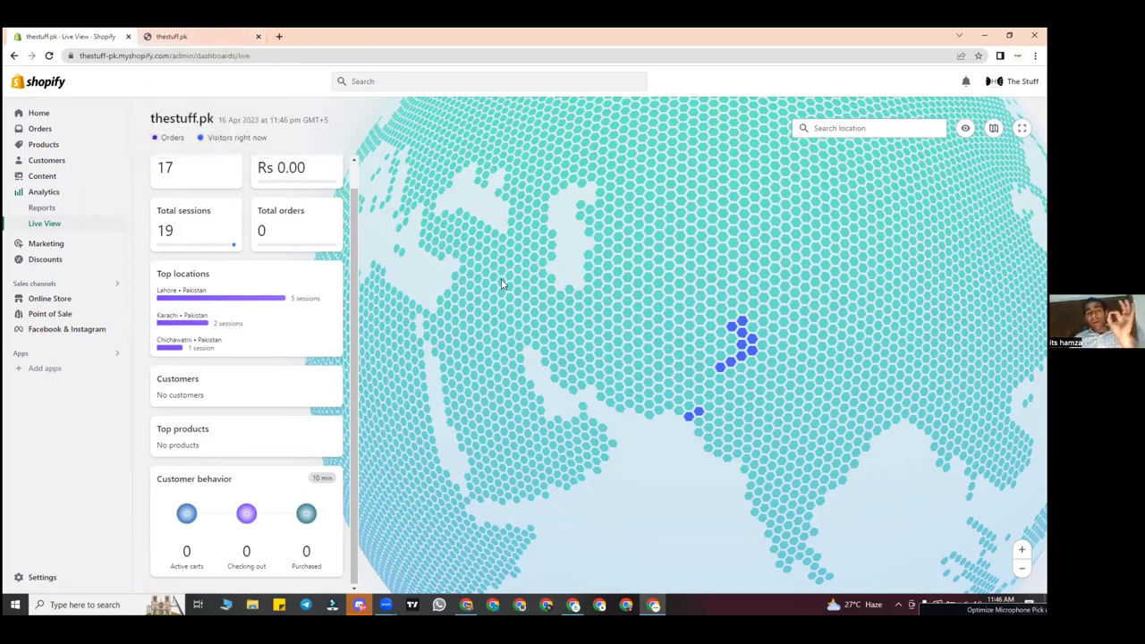
scroll(190, 267, "up", 1)
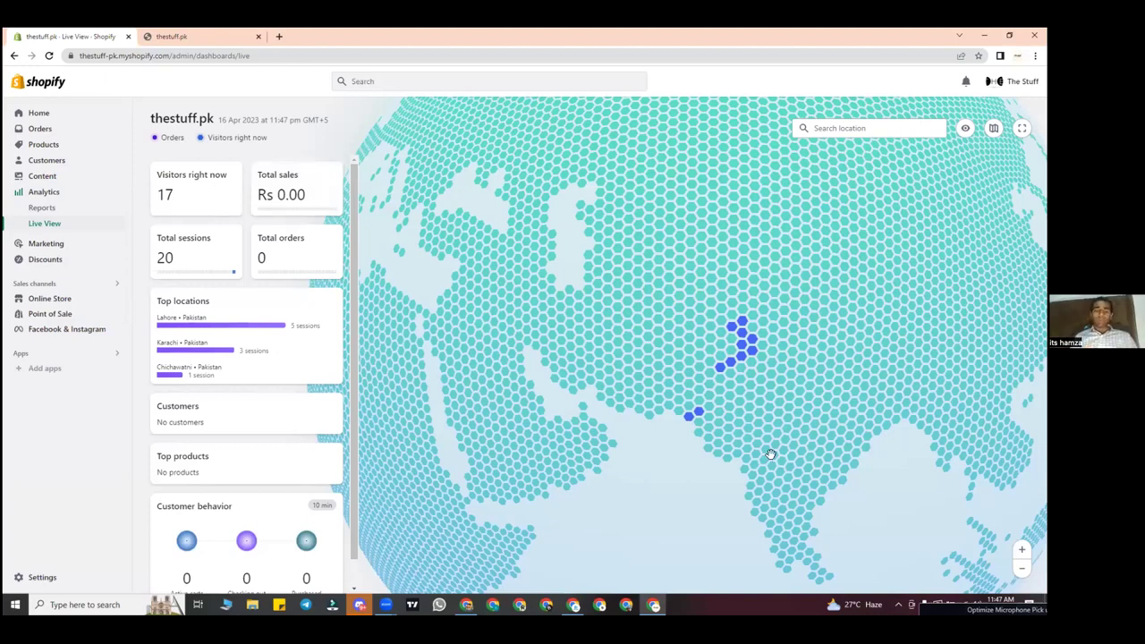
left_click(111, 256)
Step: Pass through Marketing to the Analytics dashboard showing 20 sessions today
left_click(89, 215)
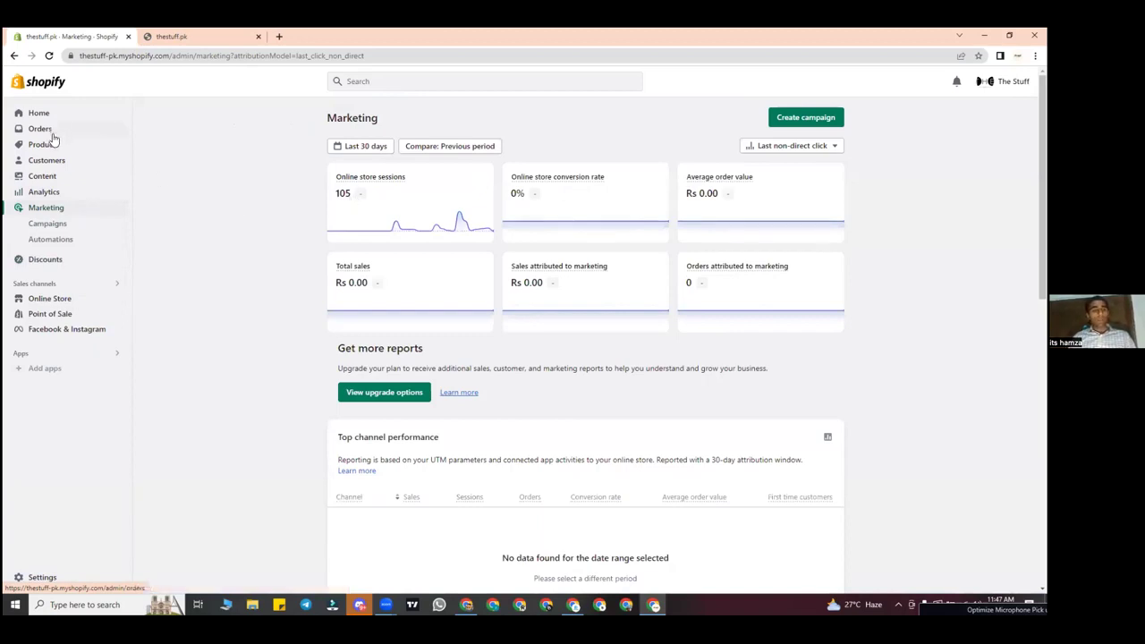
left_click(43, 192)
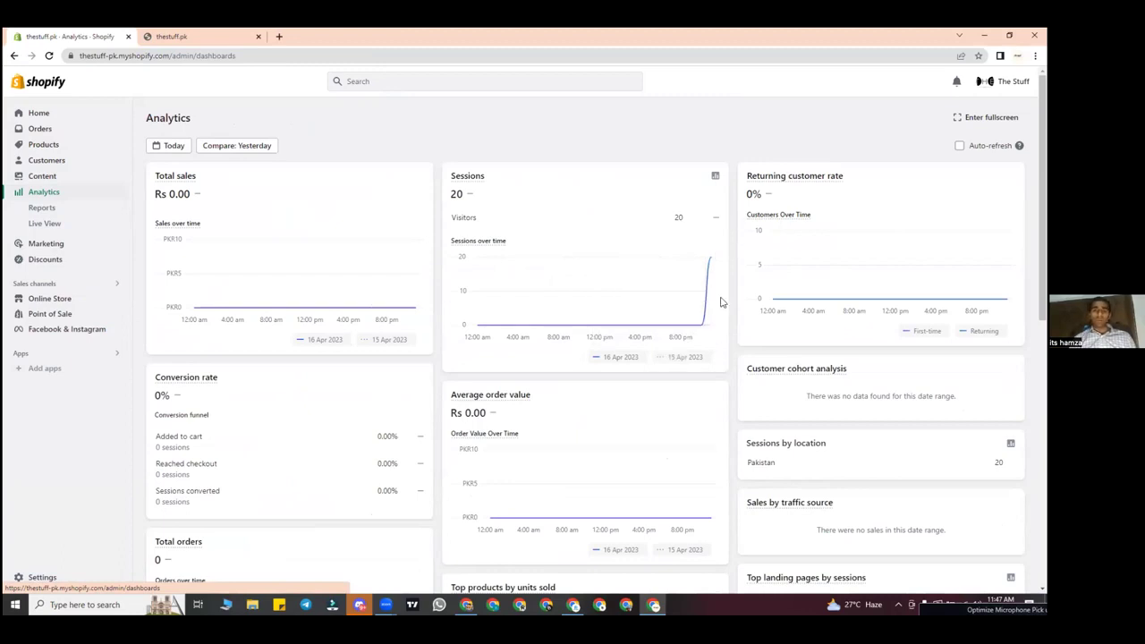
Step: Review the Analytics charts, then open Reports listing Sessions over time and Gross profit
mouse_move(713, 299)
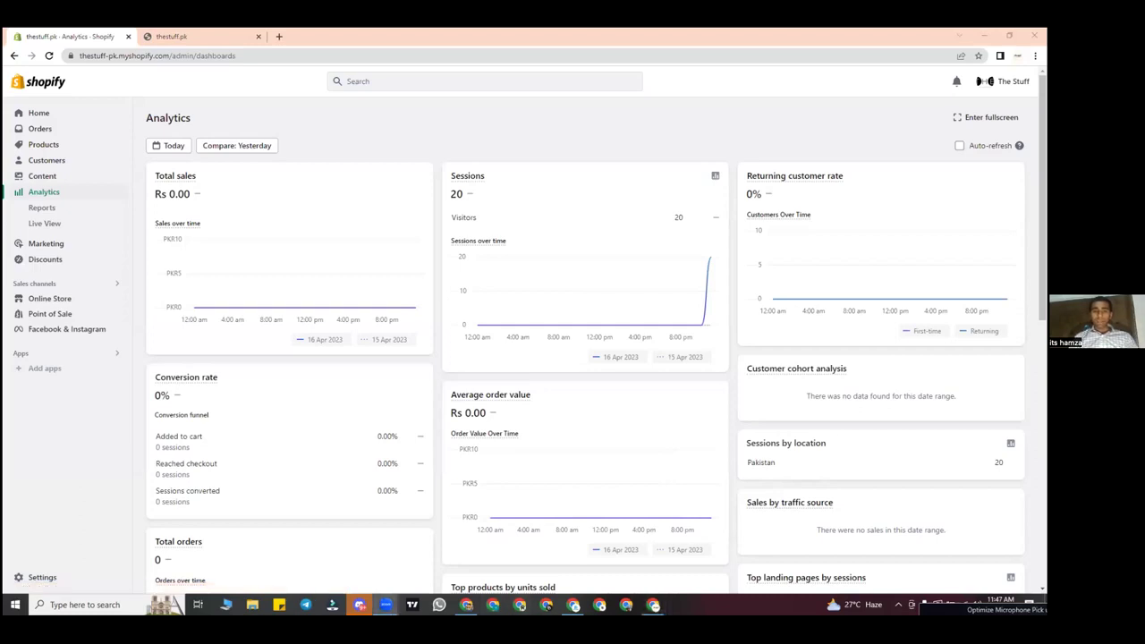
mouse_move(511, 481)
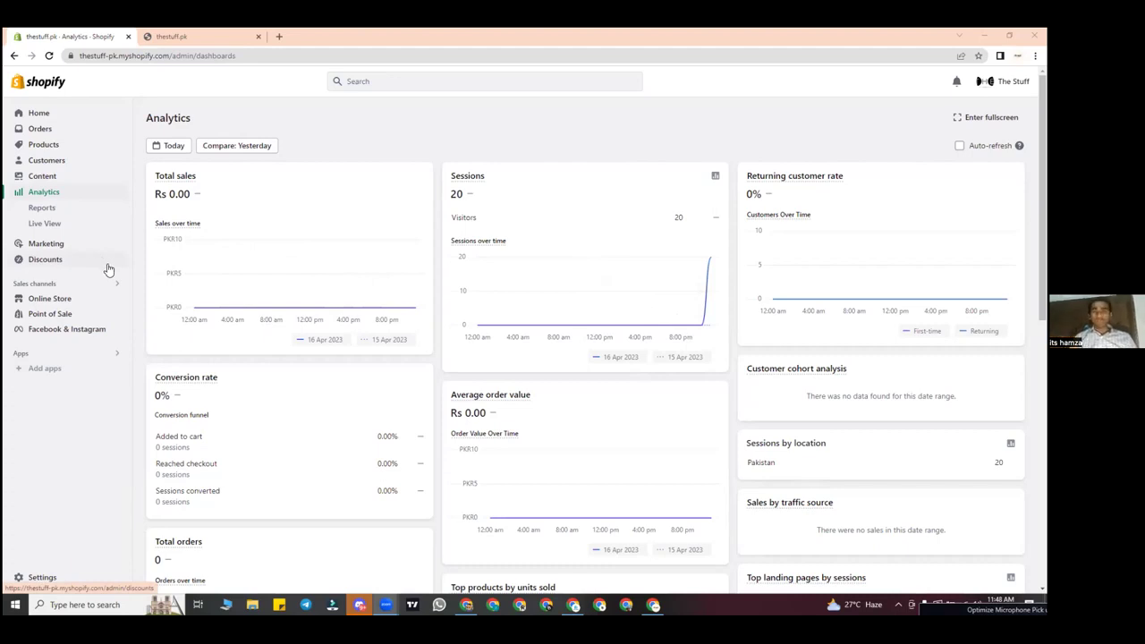
scroll(108, 273, "down", 1)
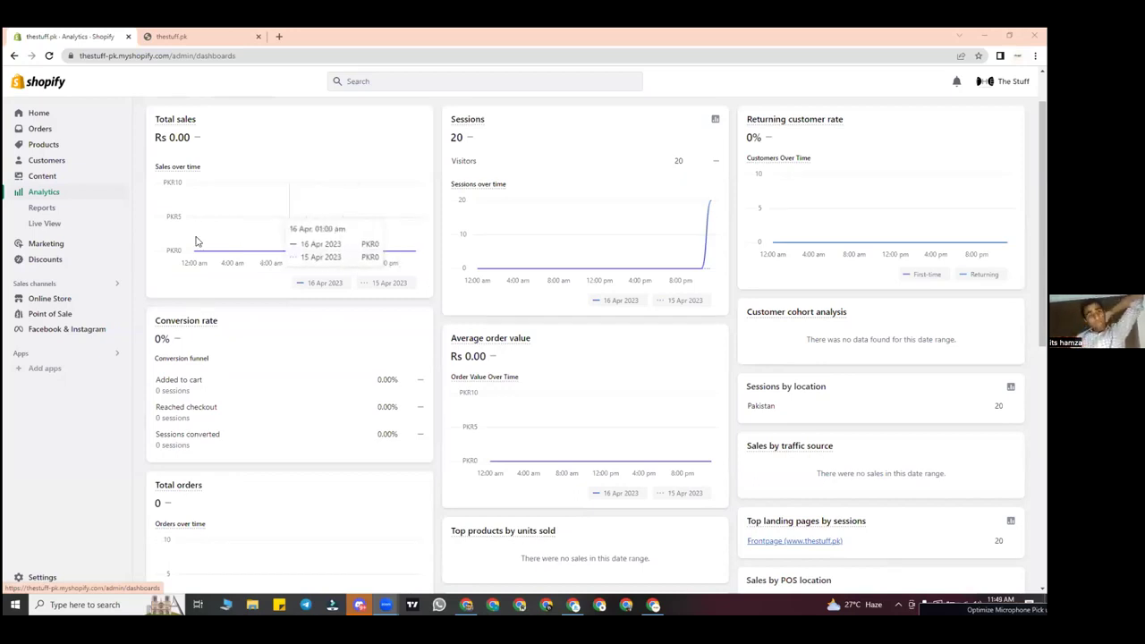
left_click(63, 211)
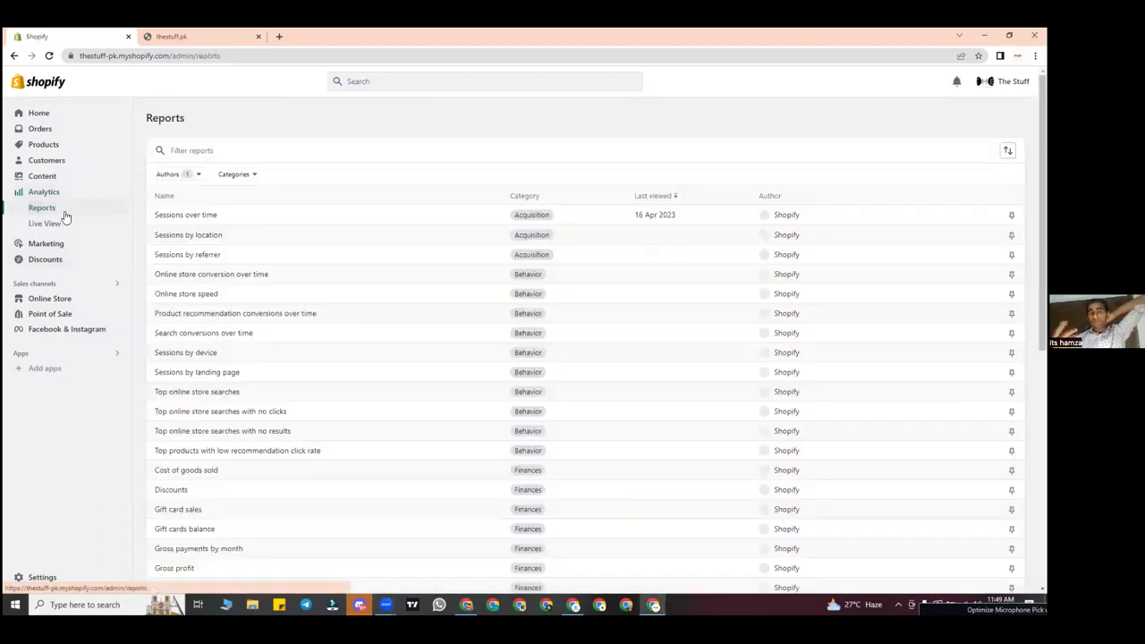
Step: Visit Live View and Discounts, then open the Marketing Campaigns report for the last 30 days
left_click(67, 229)
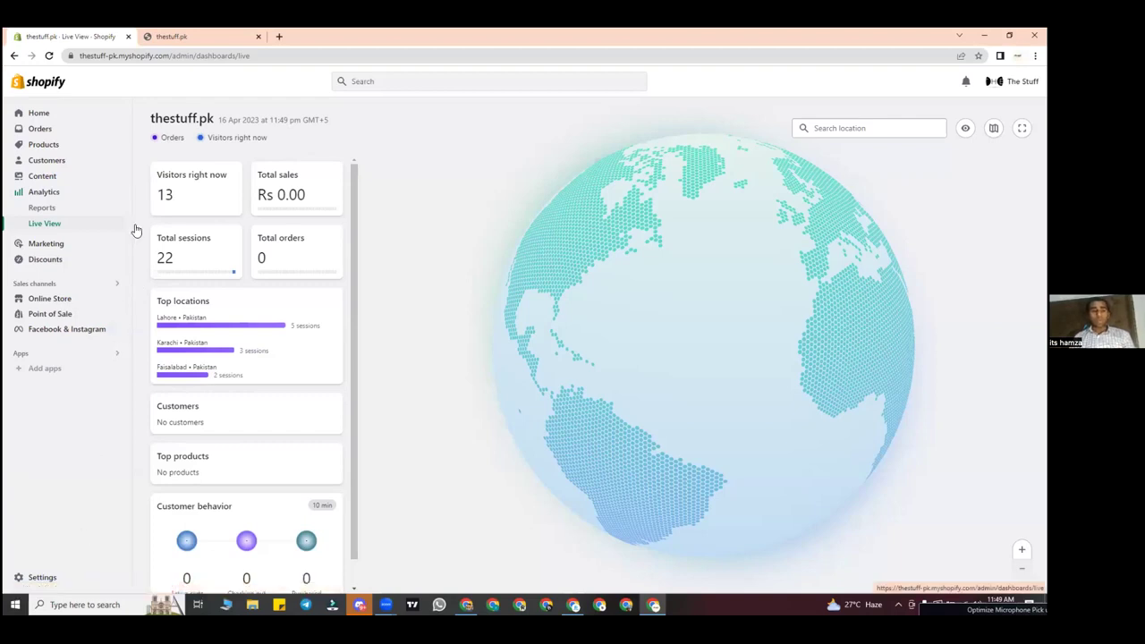
left_click(76, 258)
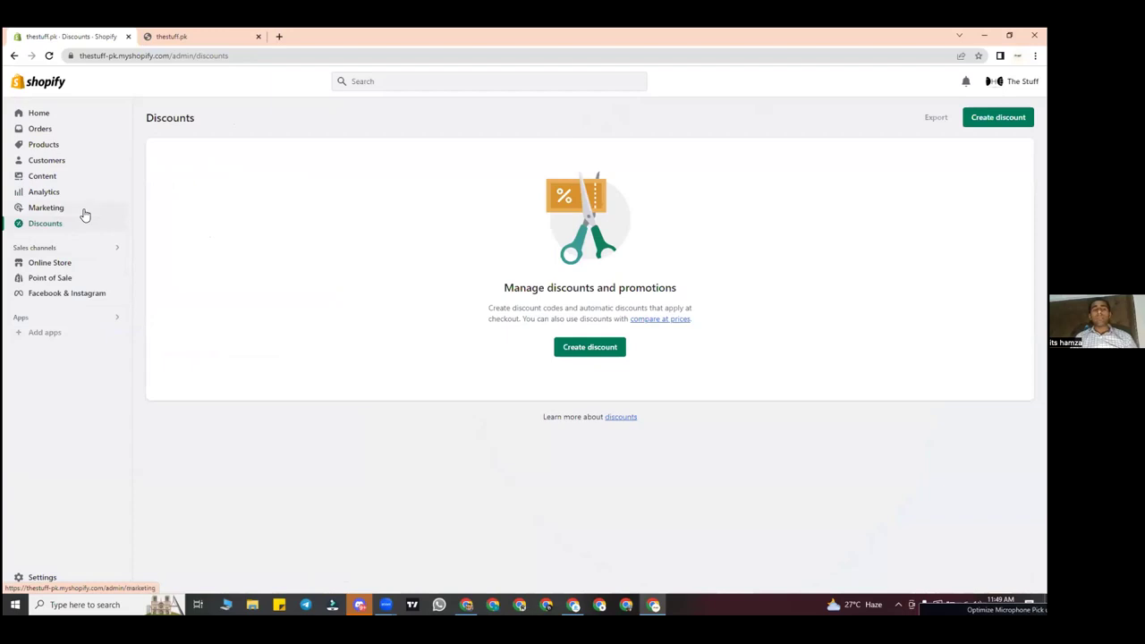
left_click(83, 211)
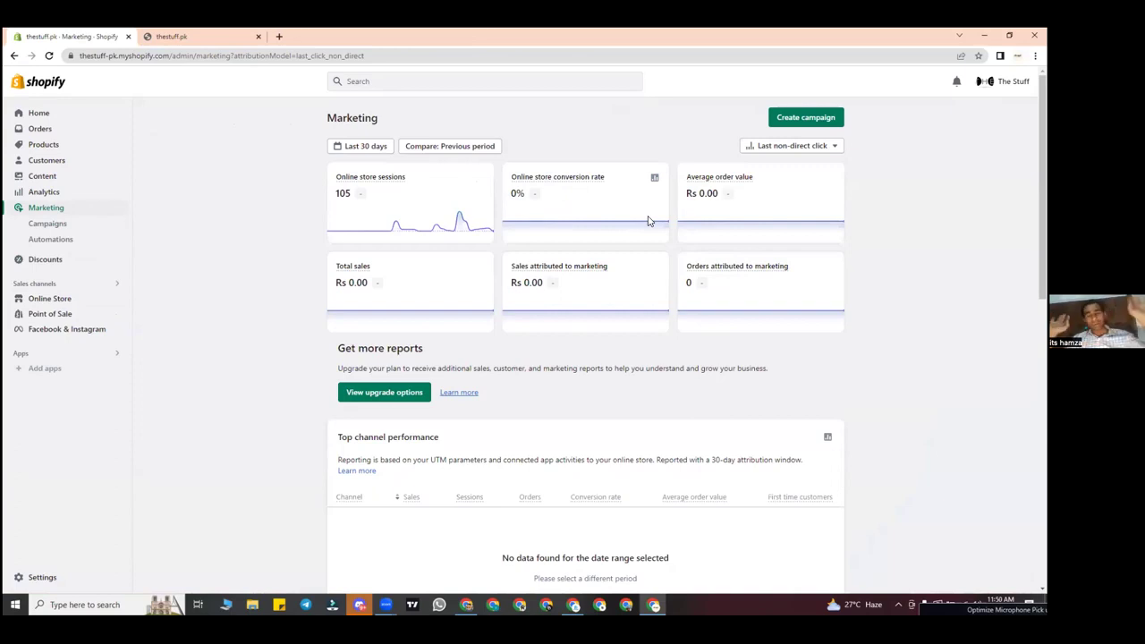
left_click(71, 224)
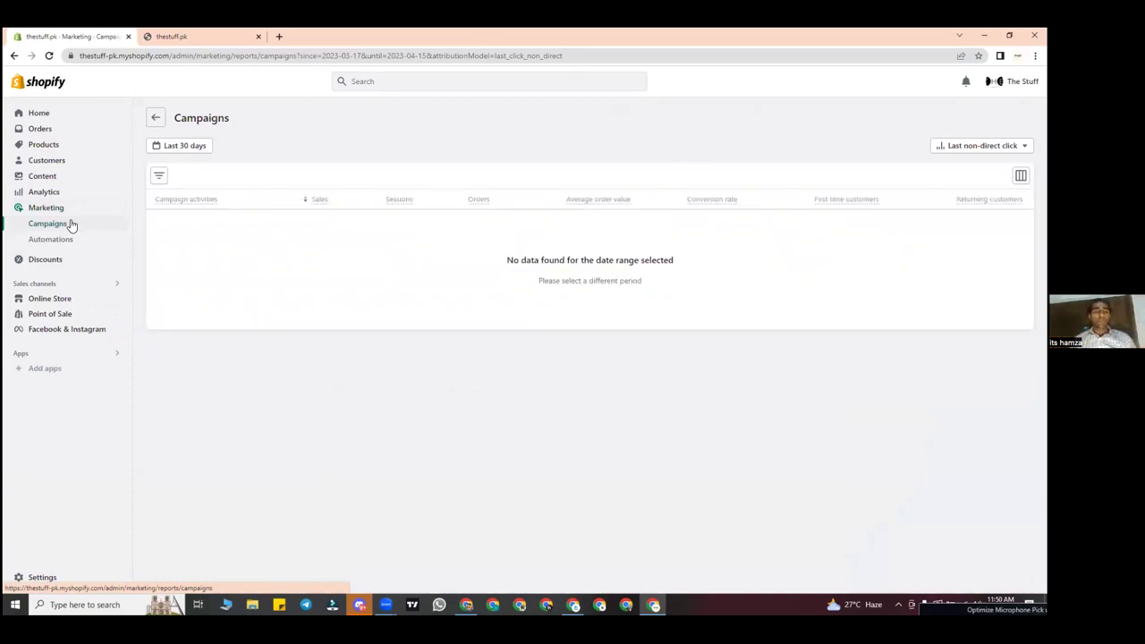
Step: Check marketing automations and the empty Discounts page, then go to the Point of Sale channel
left_click(71, 247)
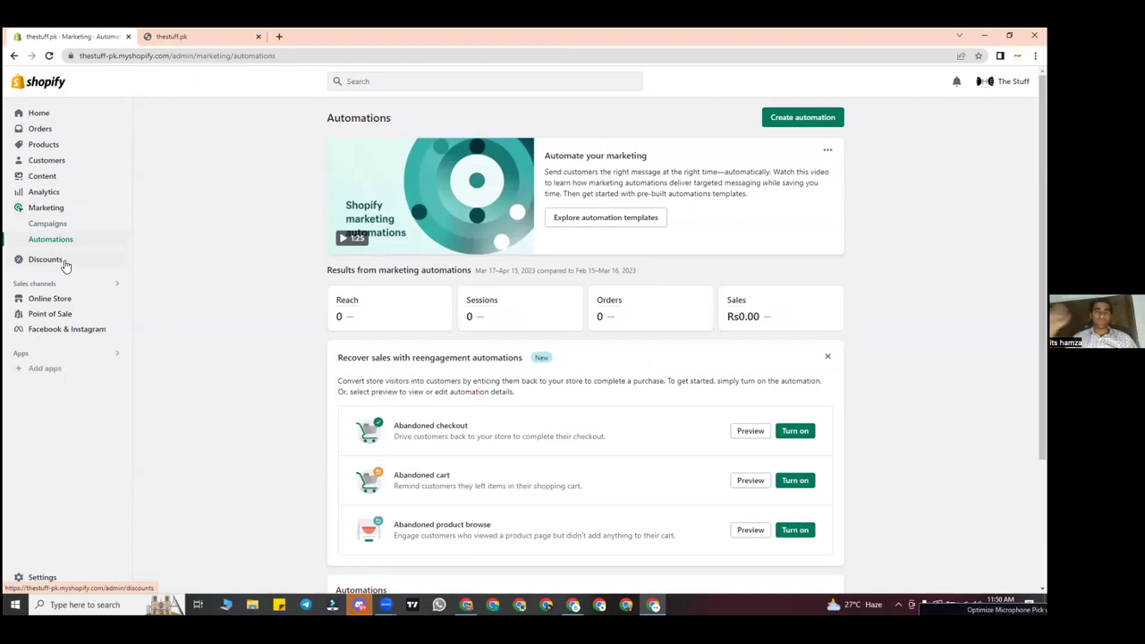
left_click(65, 264)
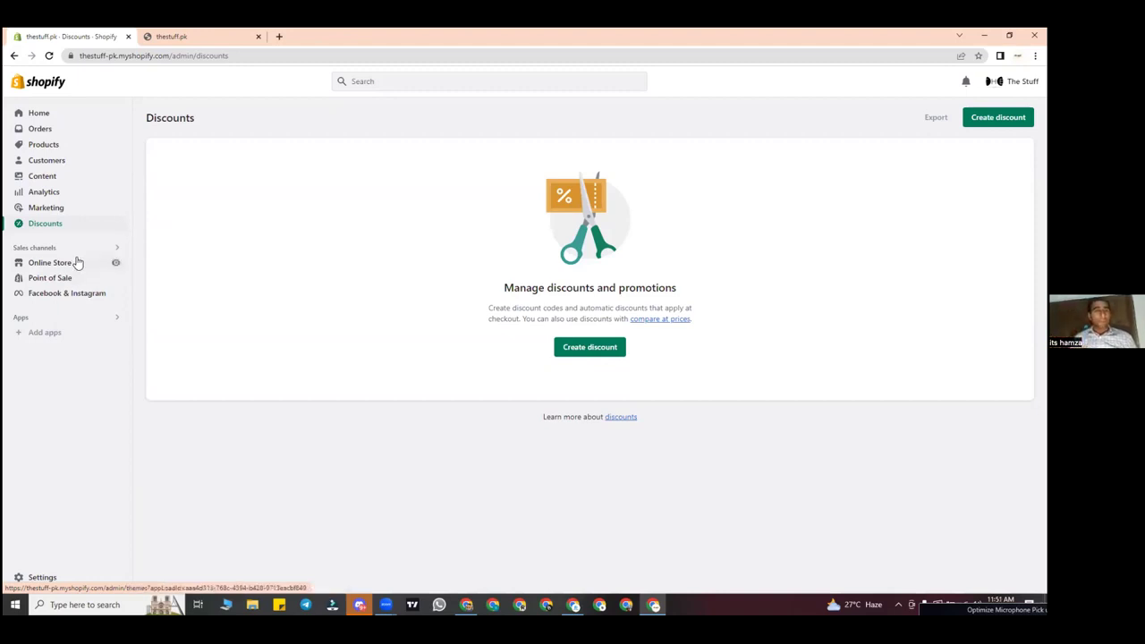
left_click(50, 278)
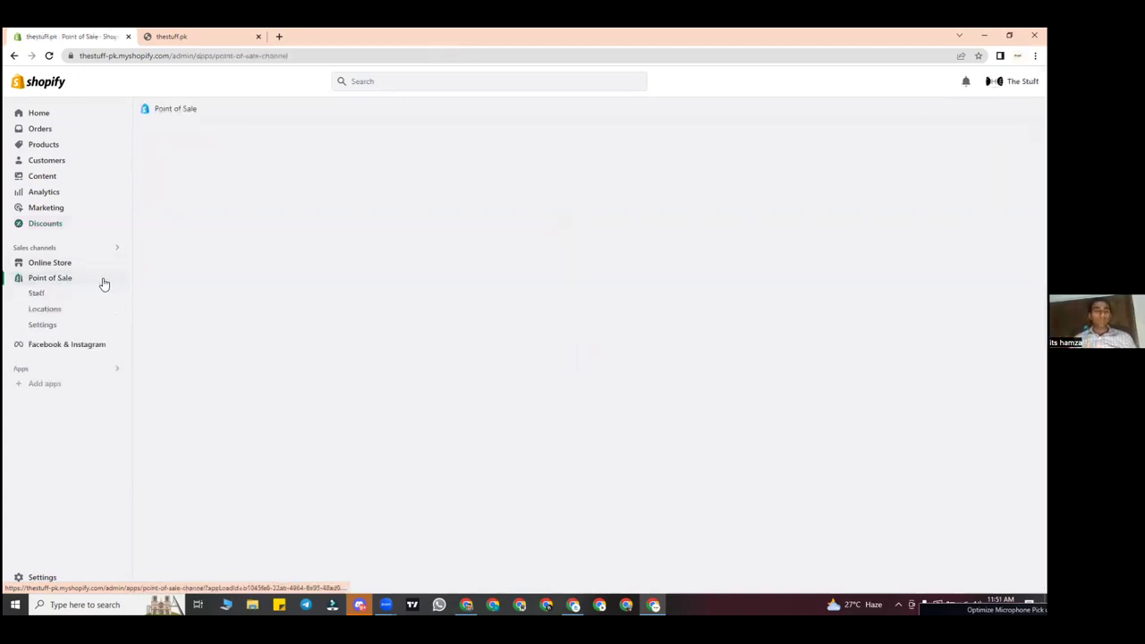
Step: Review the Facebook & Instagram sales channel overview, then go to the Online Store themes
left_click(80, 341)
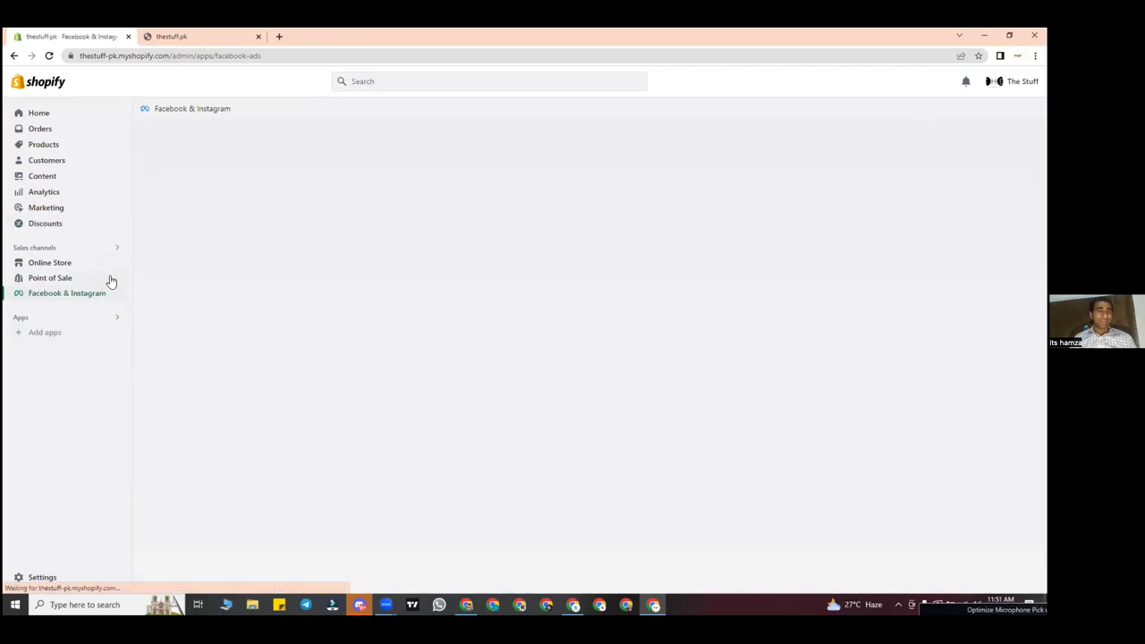
right_click(78, 282)
left_click(45, 340)
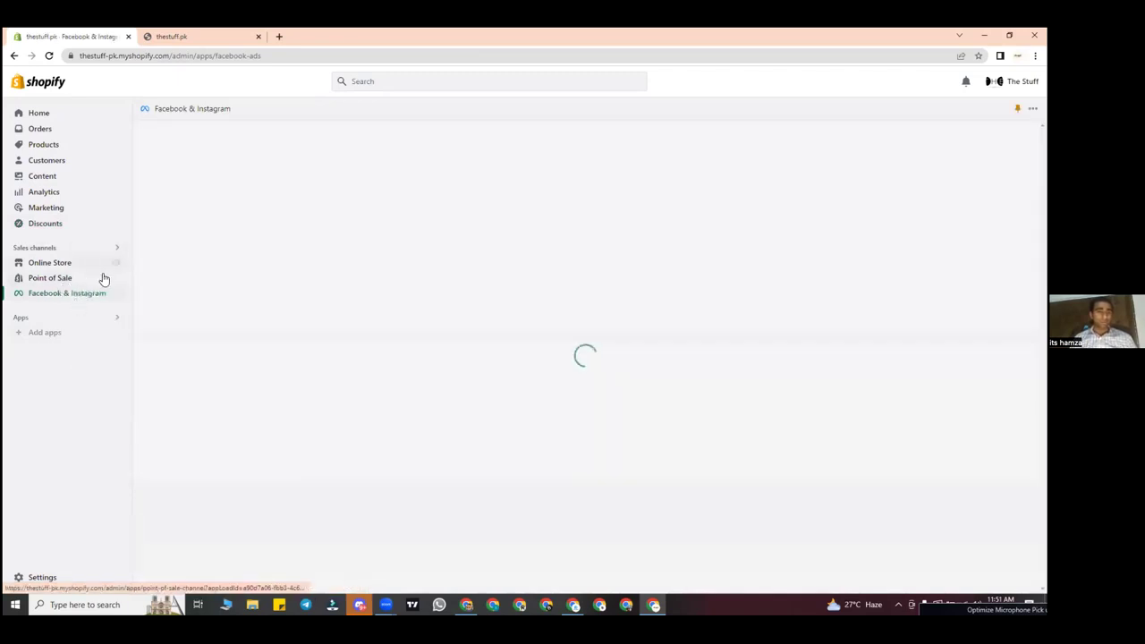
left_click(64, 294)
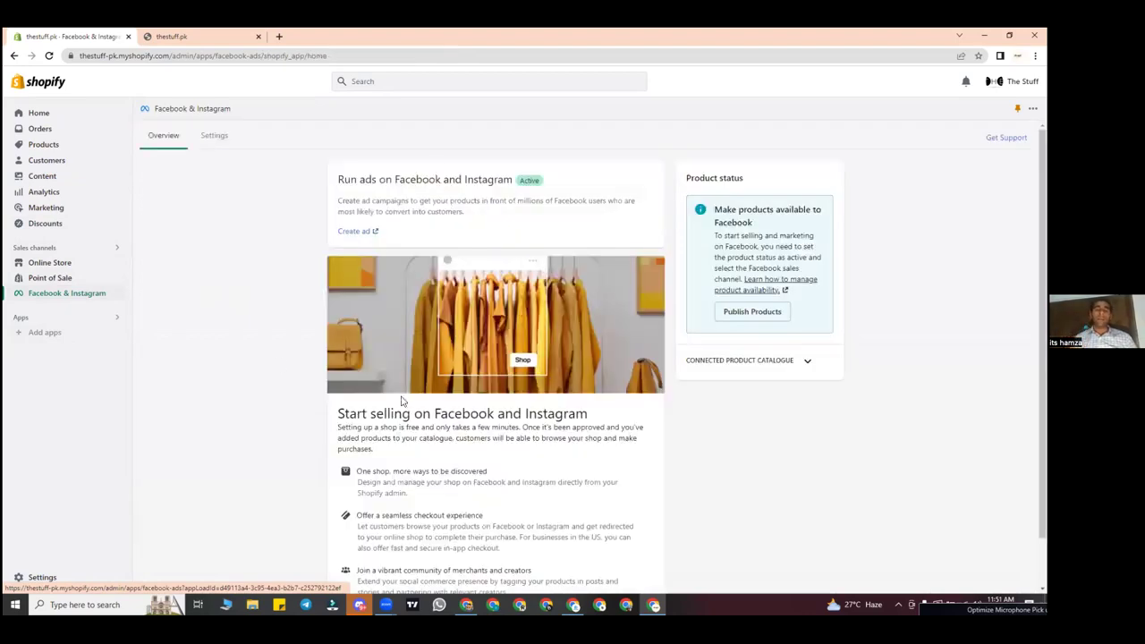
left_click_drag(334, 180, 513, 179)
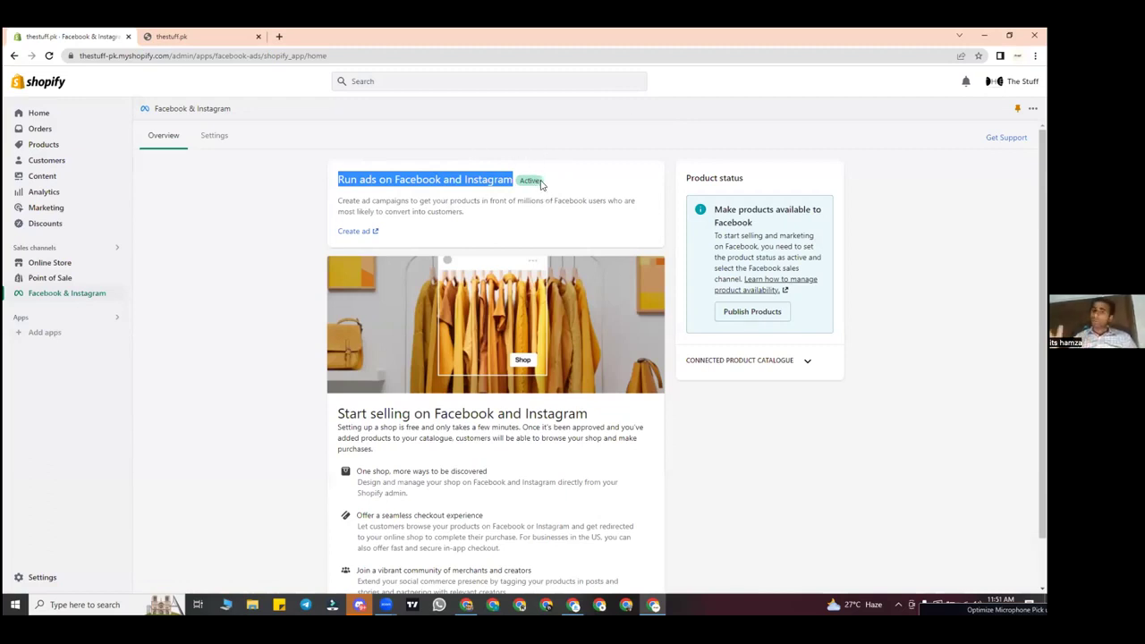
left_click(227, 272)
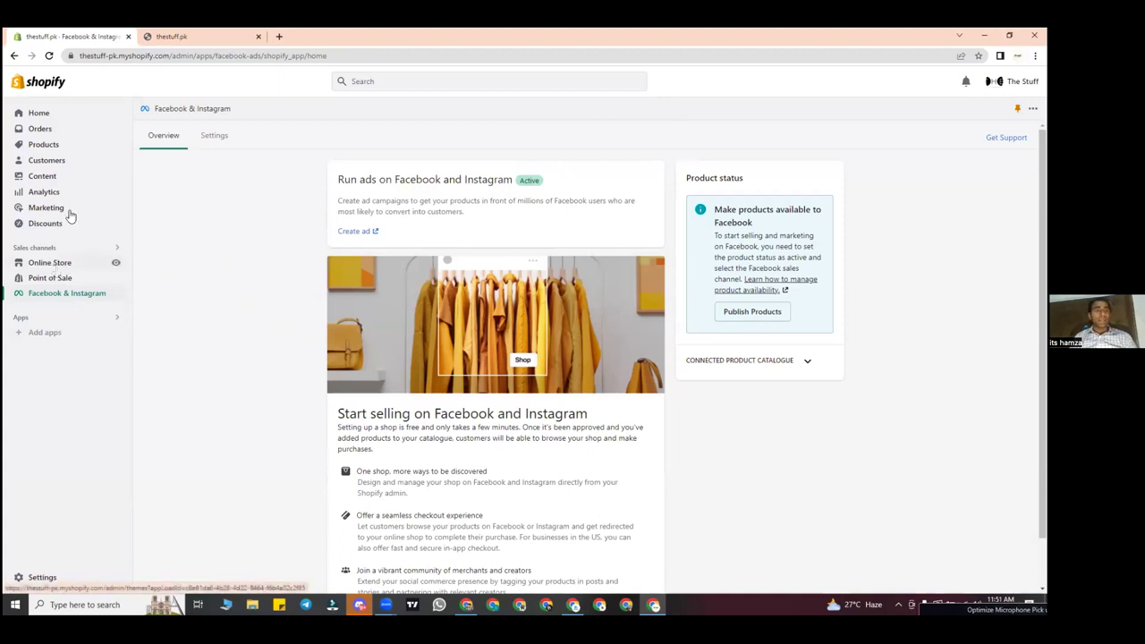
left_click(74, 262)
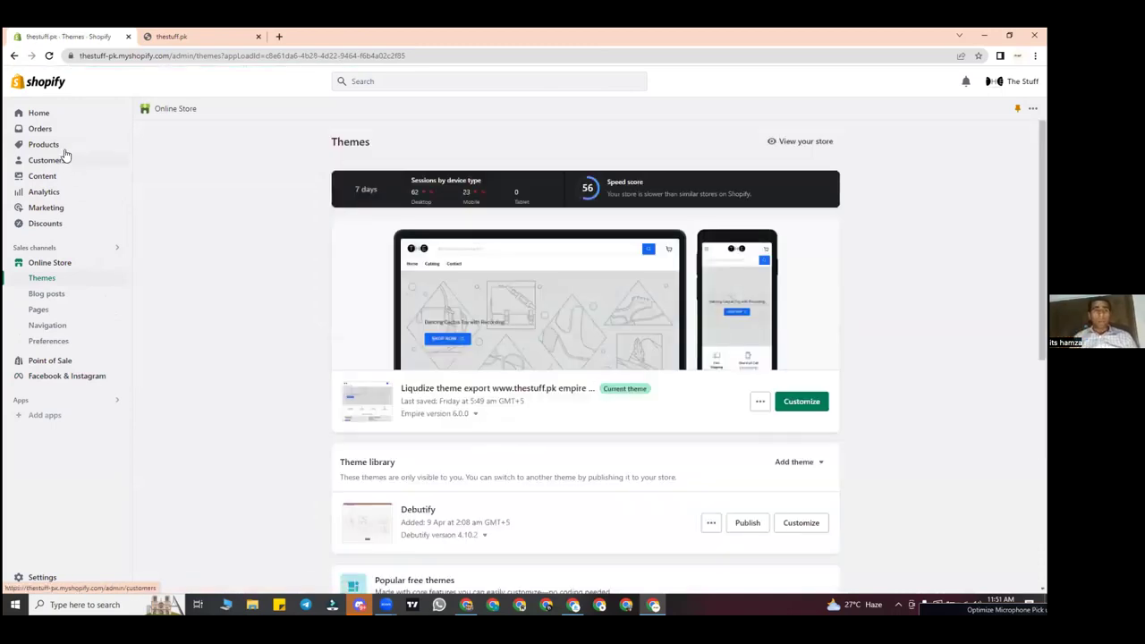
Step: Compare the empty admin Products list with the thestuff.pk storefront's trending products
left_click(60, 149)
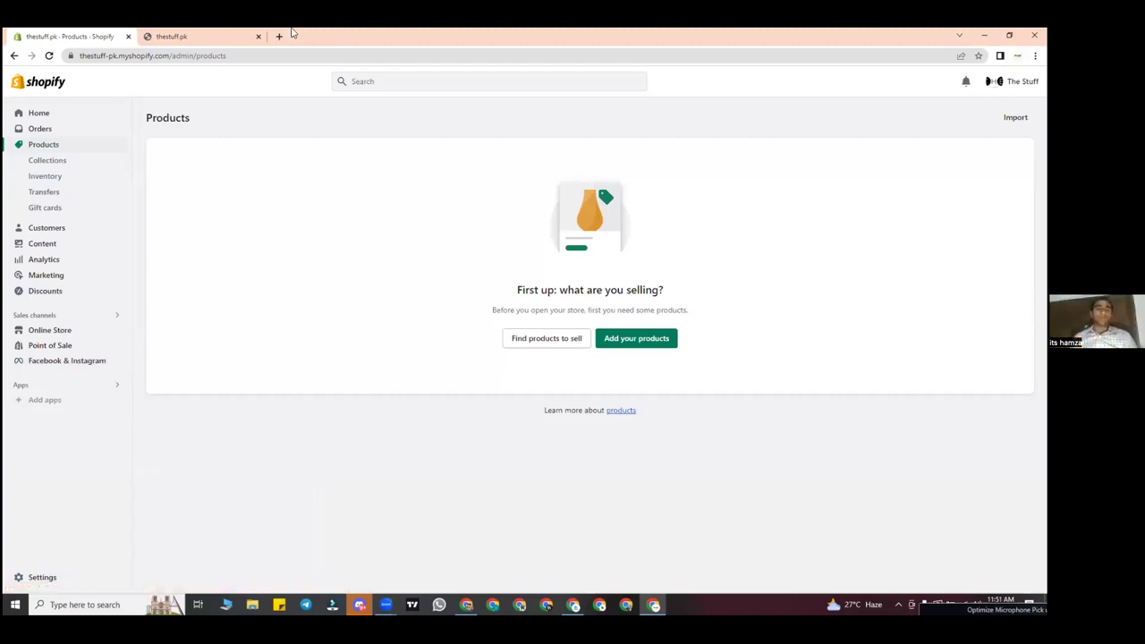
left_click(224, 34)
scroll(468, 296, "down", 2)
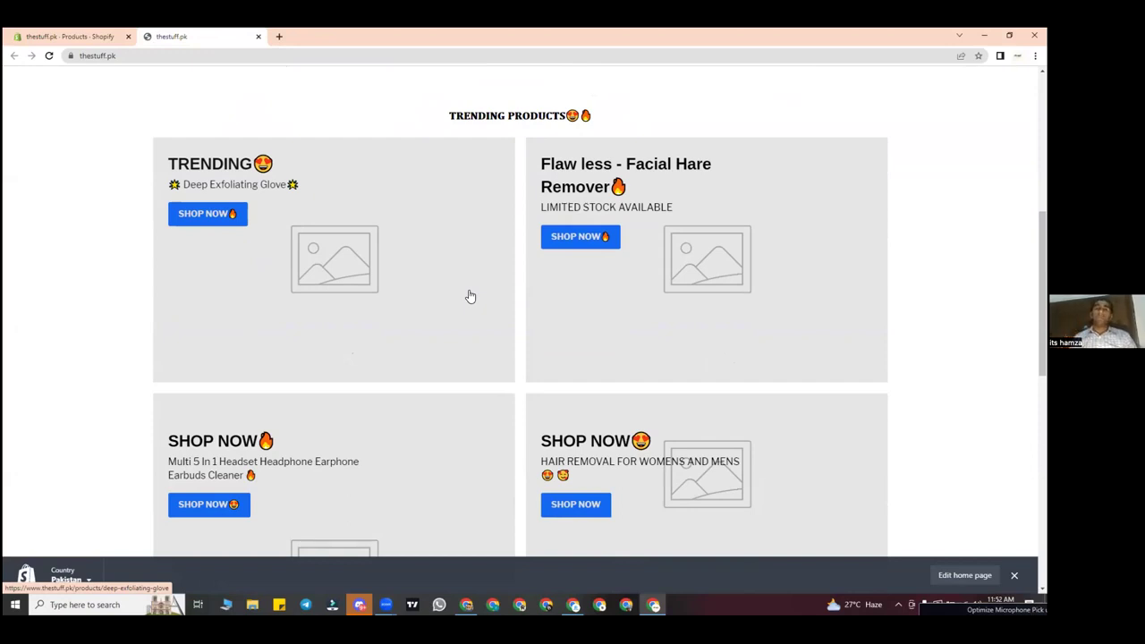
left_click(64, 36)
left_click(170, 35)
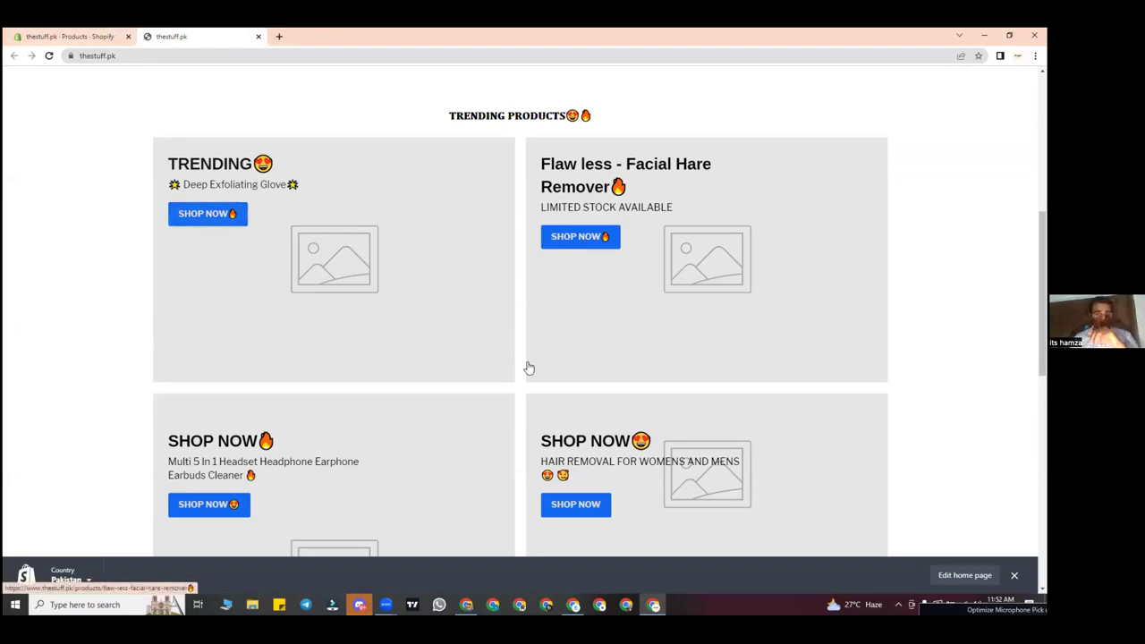
left_click(59, 36)
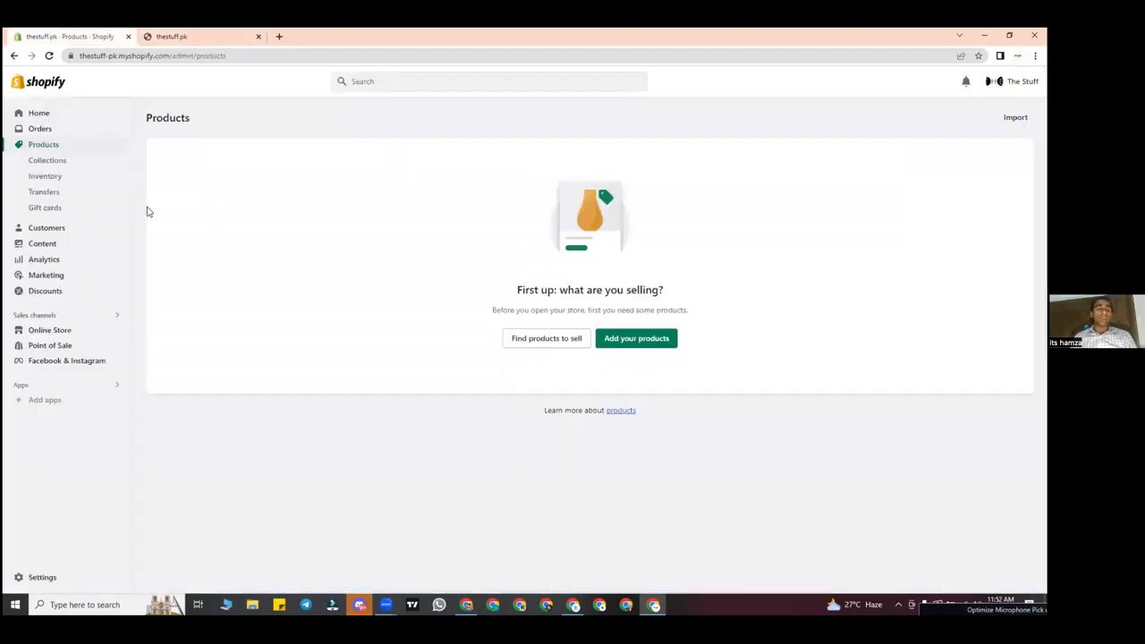
left_click(43, 130)
left_click(43, 144)
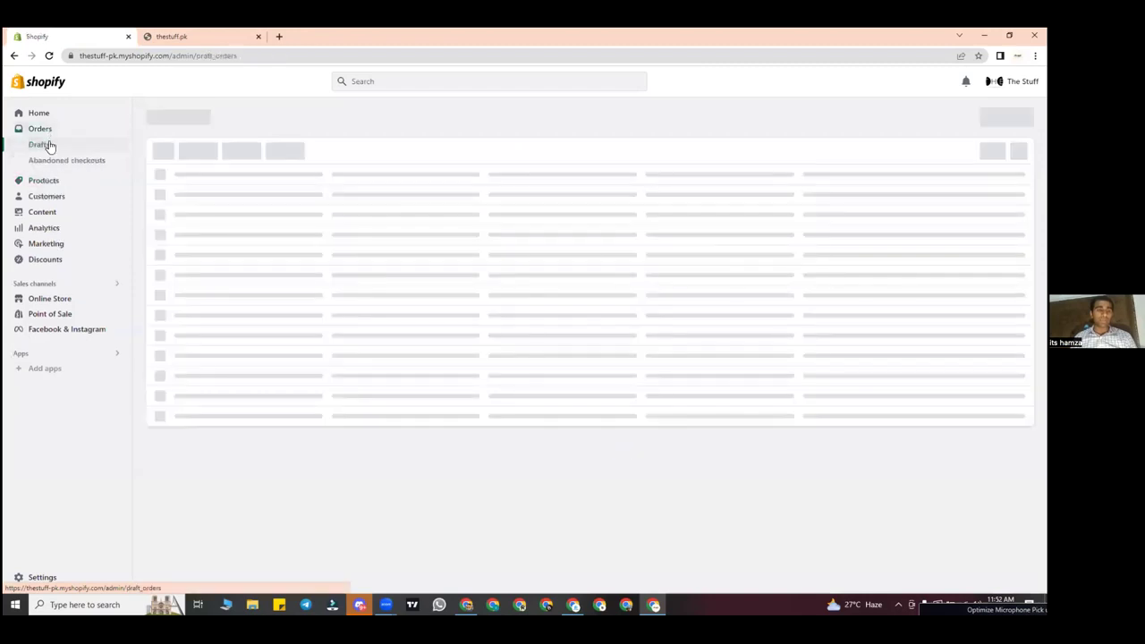
left_click(45, 211)
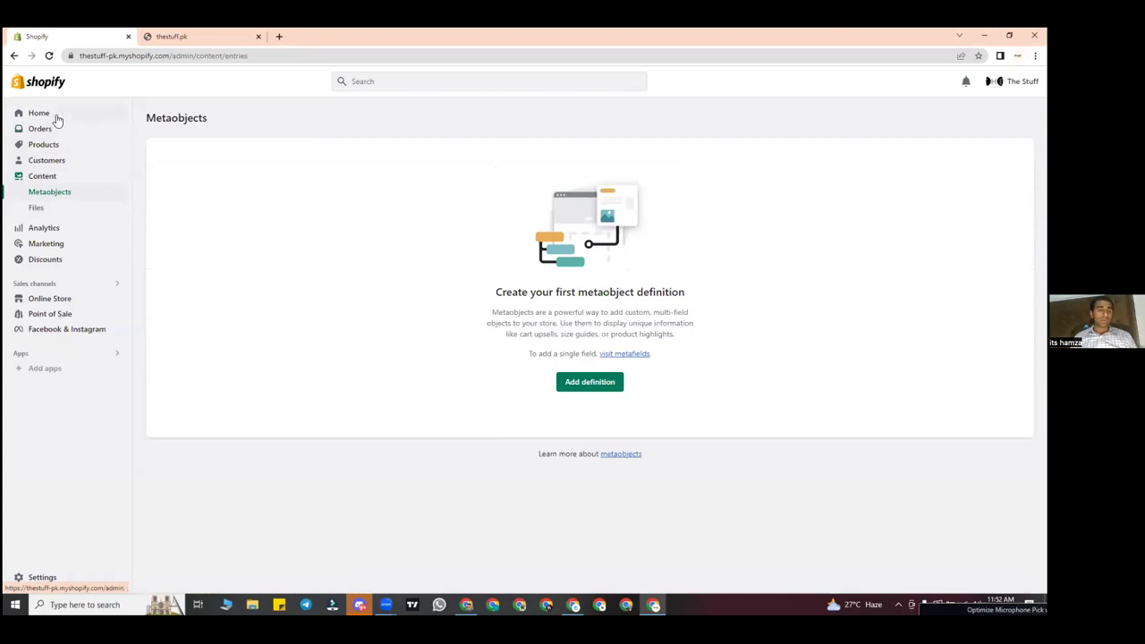
left_click(55, 118)
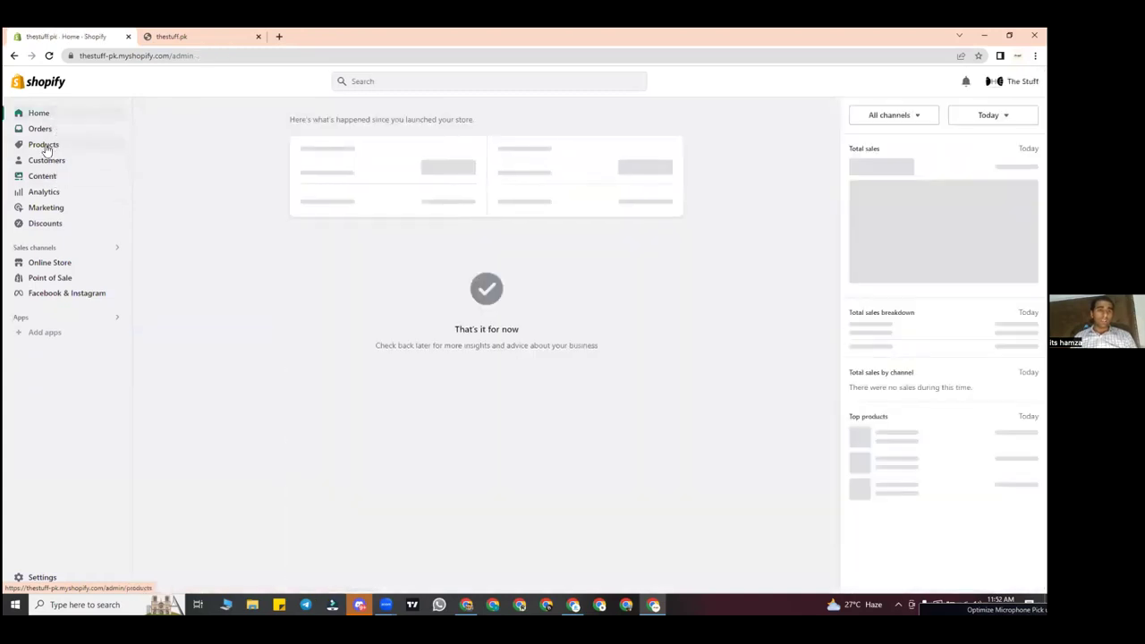
left_click(45, 146)
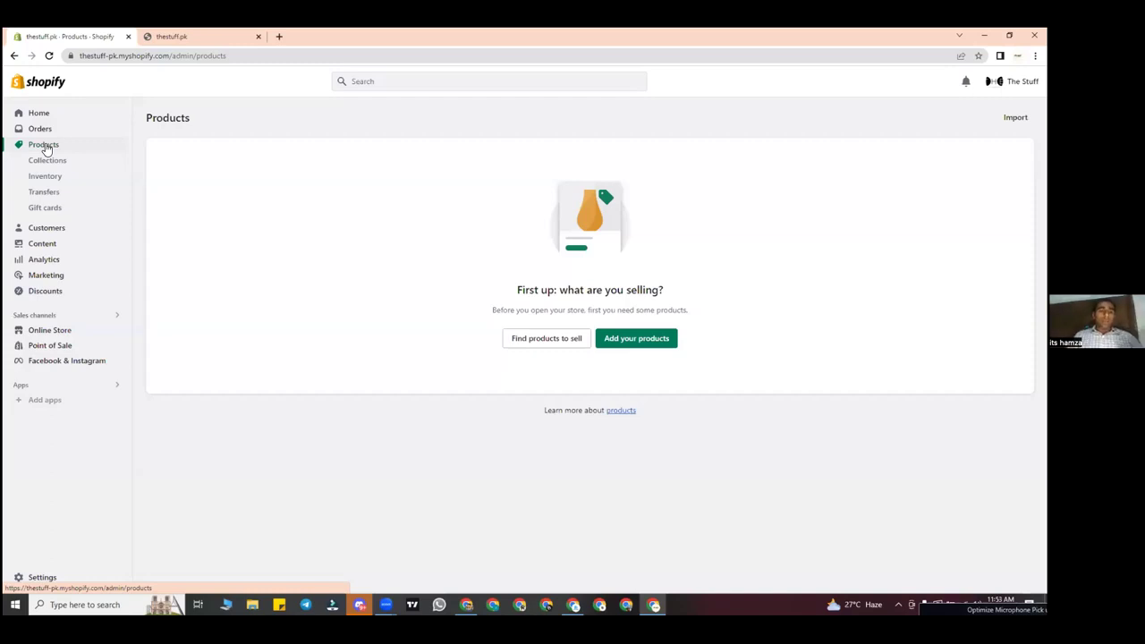
left_click(70, 116)
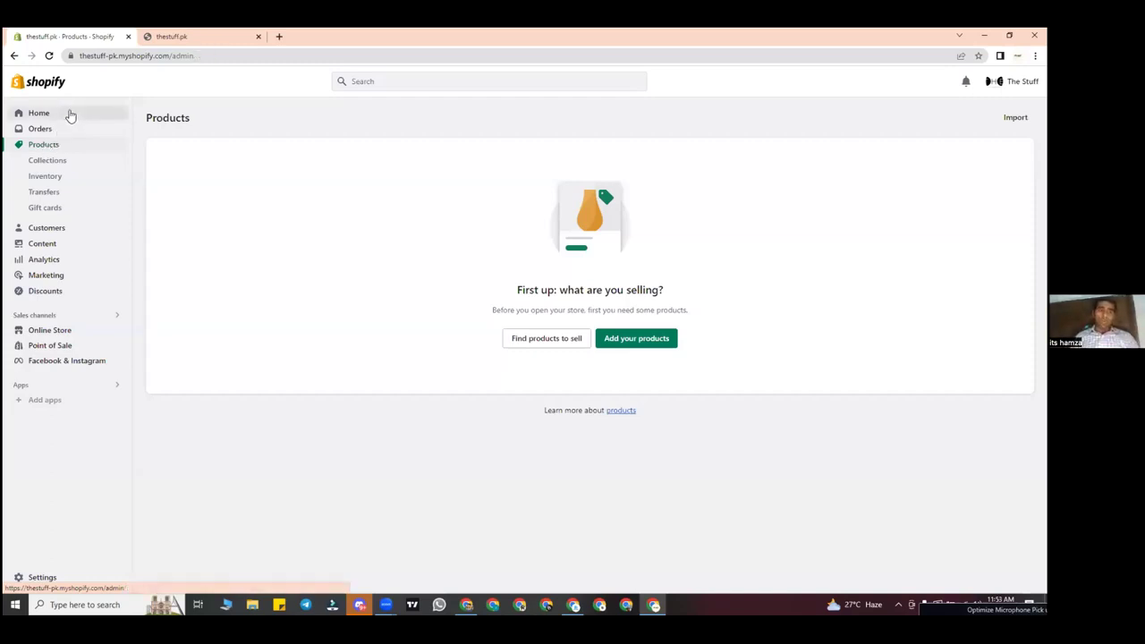
left_click(59, 145)
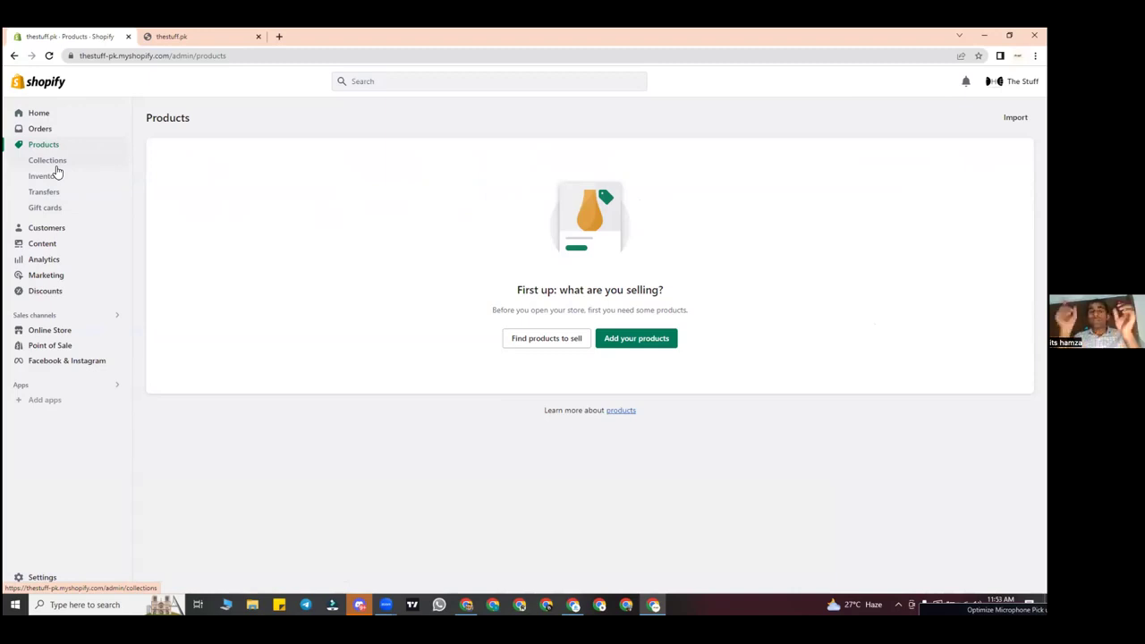
left_click(278, 35)
Step: Search the web for 'gul ahmed' and open the Gul Ahmed shop website
type("gu")
key("BackSpace")
key("BackSpace")
type("gul ahmed")
key("Return")
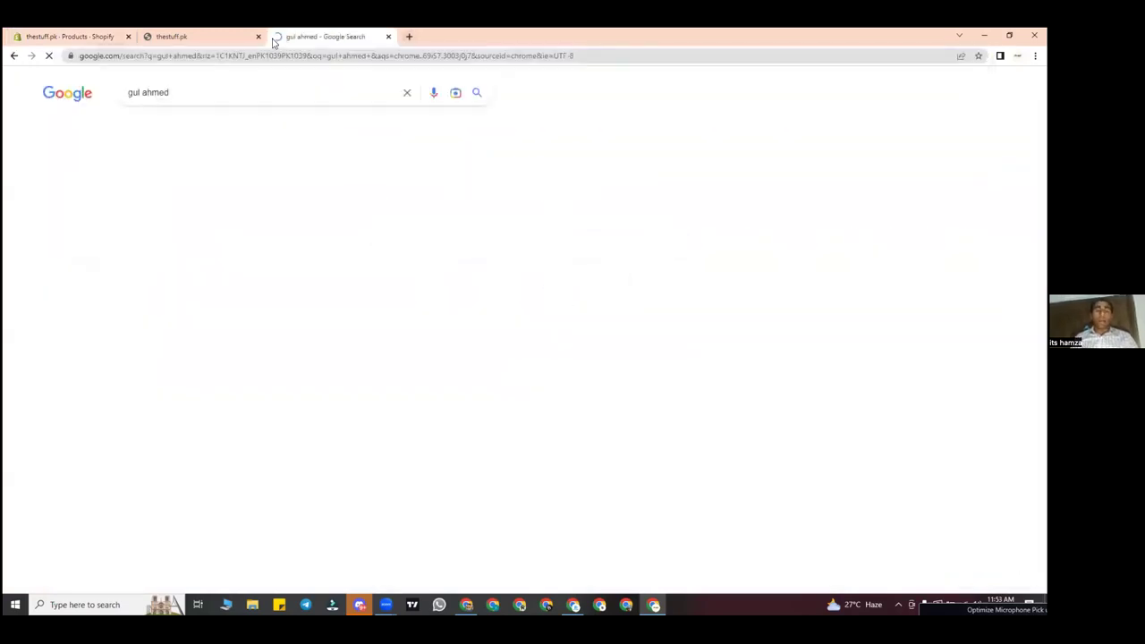
left_click(169, 200)
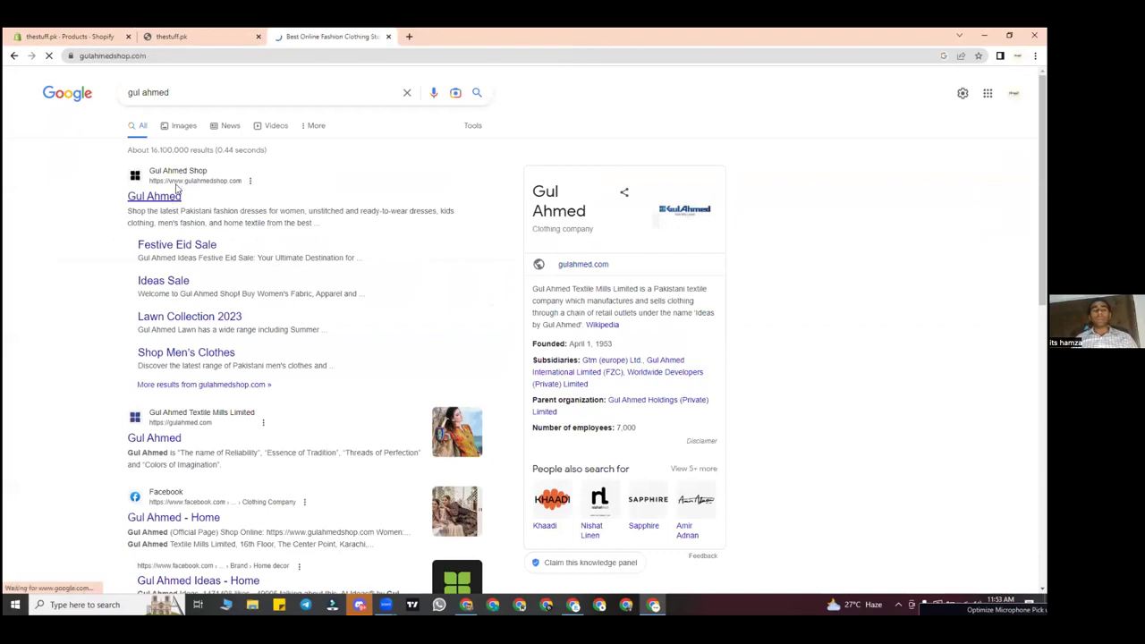
Step: Browse Gul Ahmed's Summer Lawn Collection, then go back to the thestuff.pk tabs
scroll(456, 257, "down", 5)
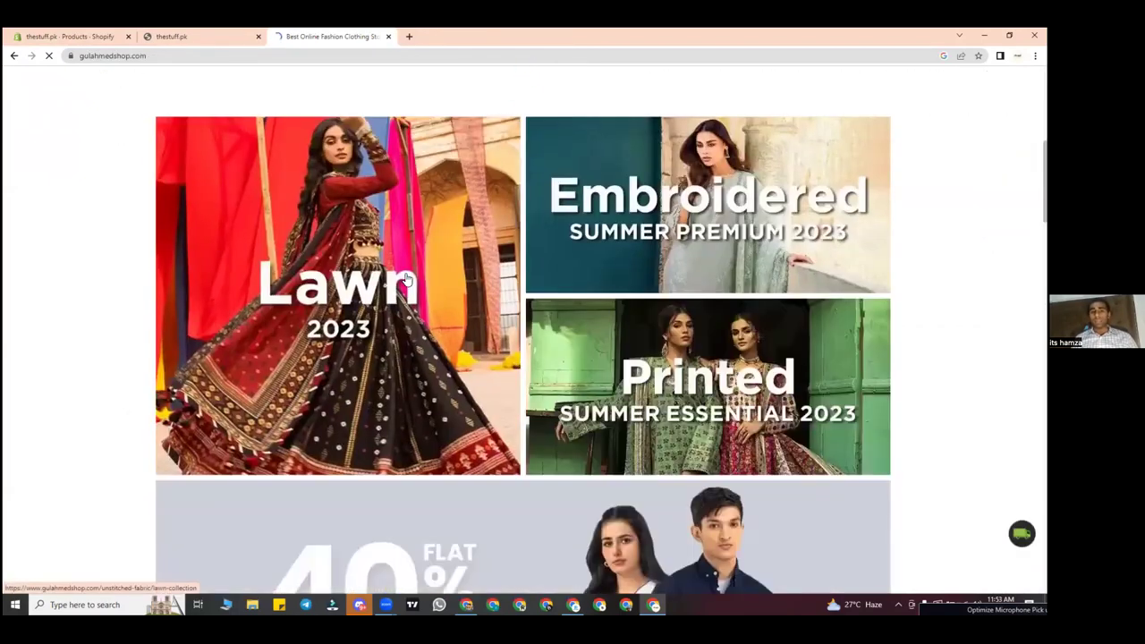
left_click(406, 280)
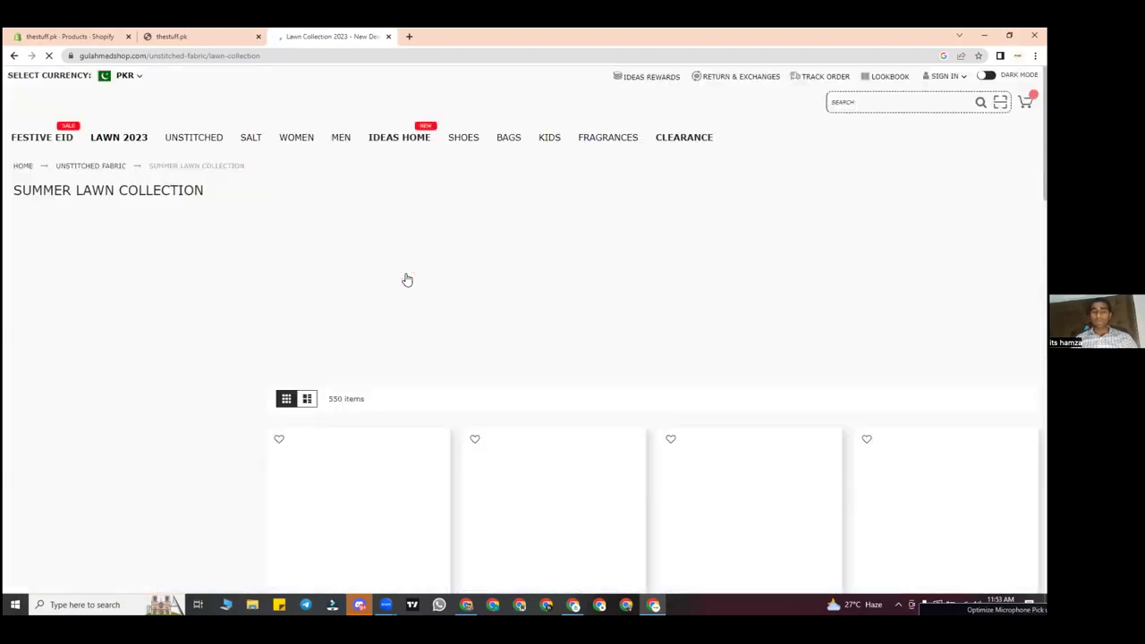
scroll(407, 280, "down", 15)
scroll(358, 223, "down", 4)
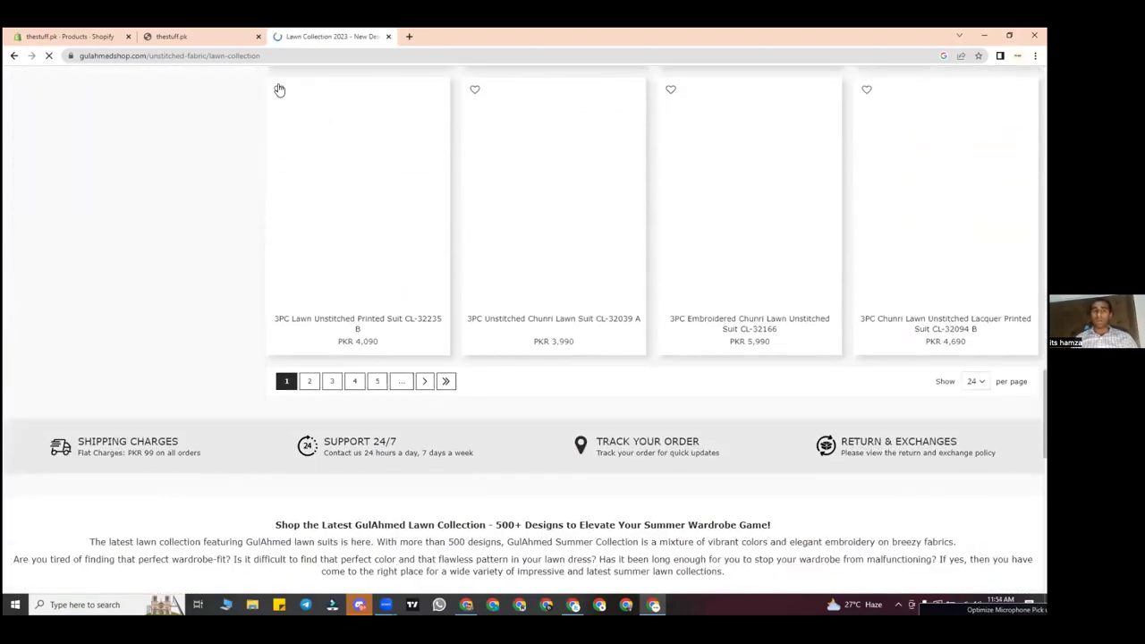
key("ctrl+shift+Tab")
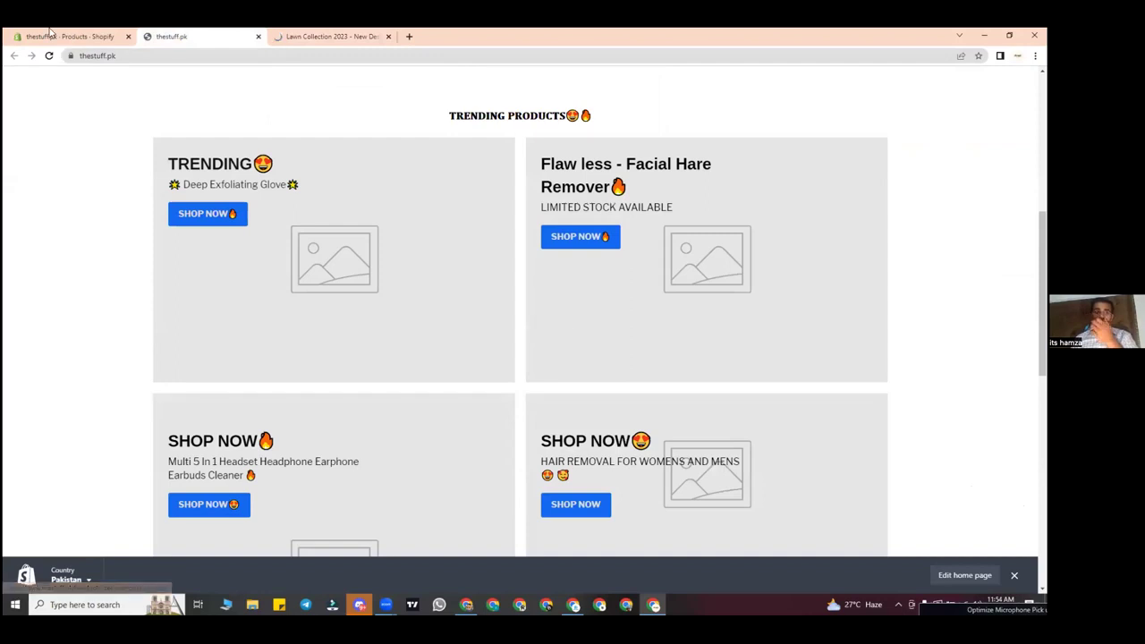
key("ctrl+shift+Tab")
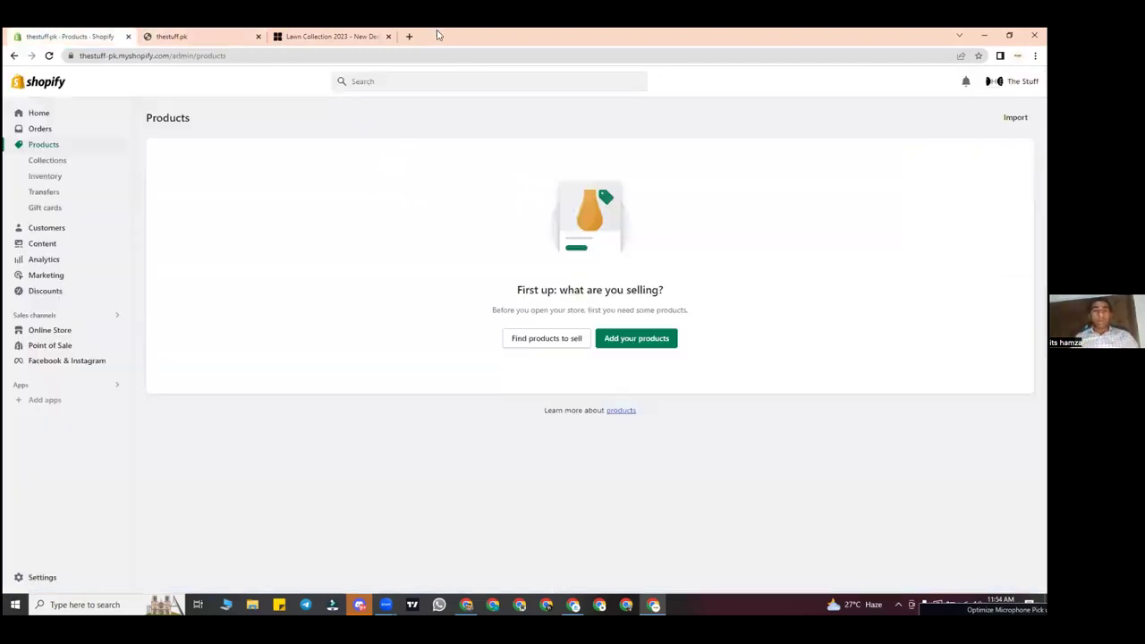
Step: Close the Gul Ahmed 'Lawn Collection 2023' browser tab
left_click(388, 36)
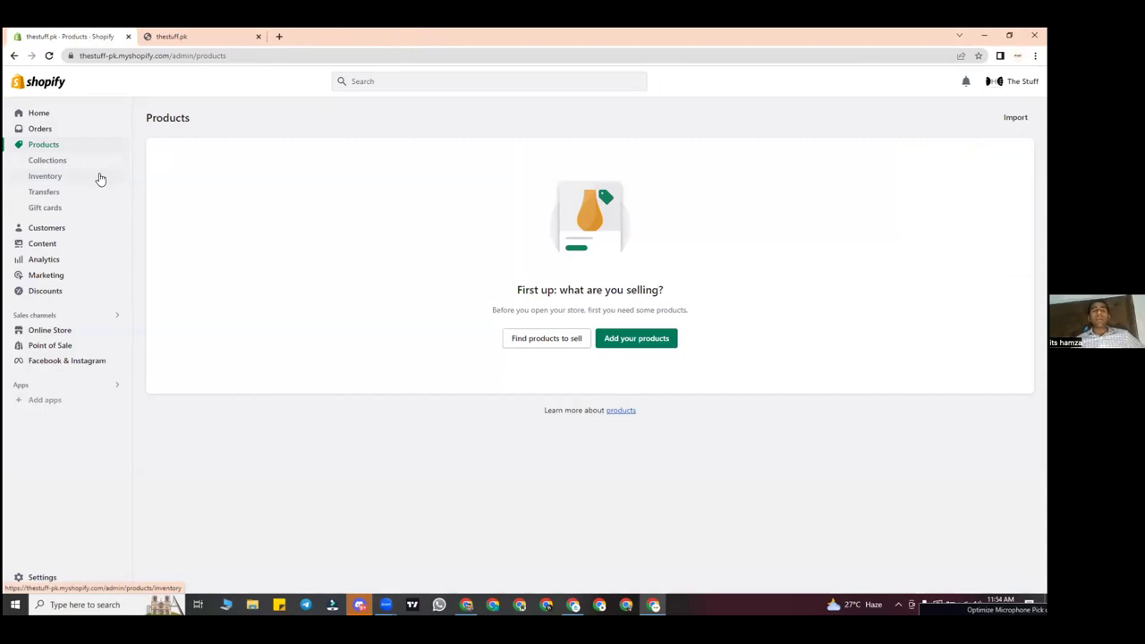
left_click_drag(100, 179, 95, 199)
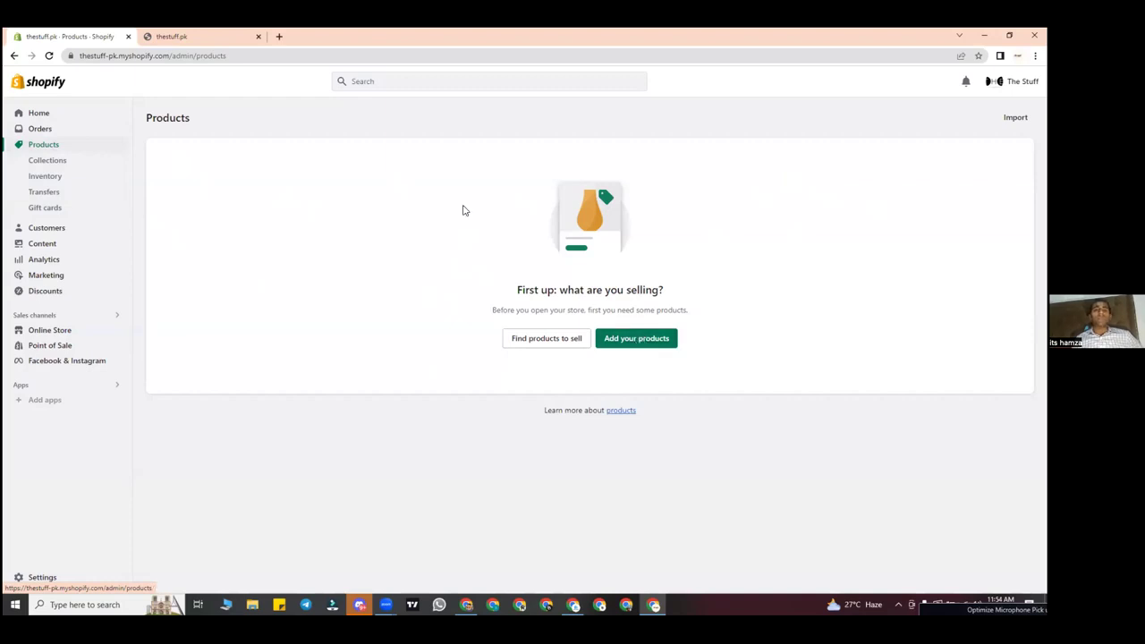
Step: Search images for 'crystal hair remover' and save the blue eraser image to Downloads
left_click(281, 35)
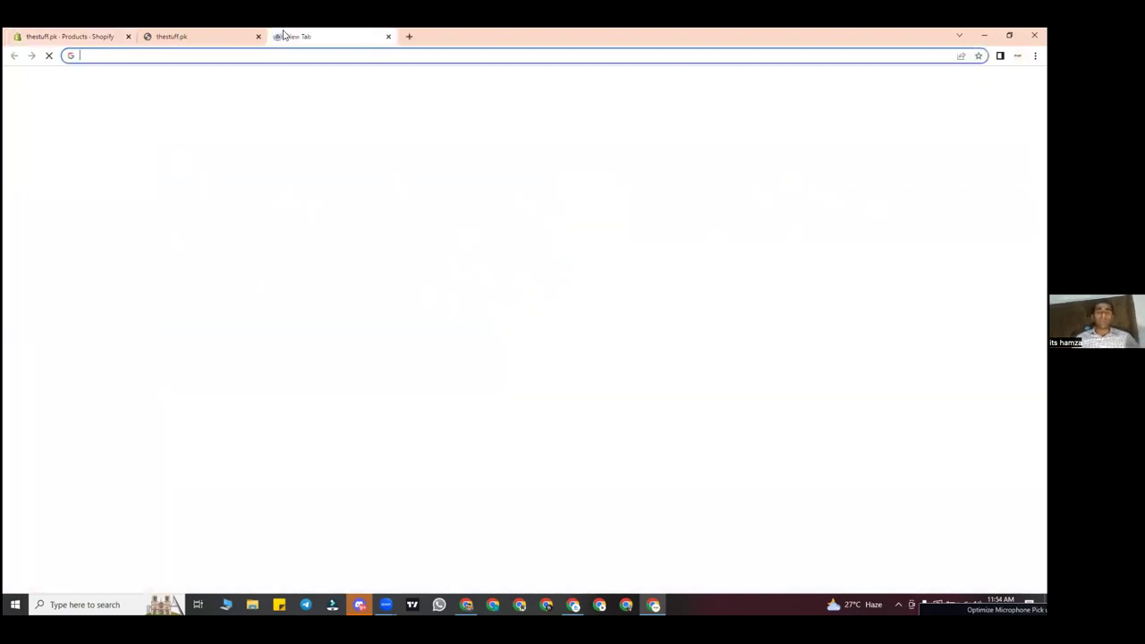
type("crystal hair remover")
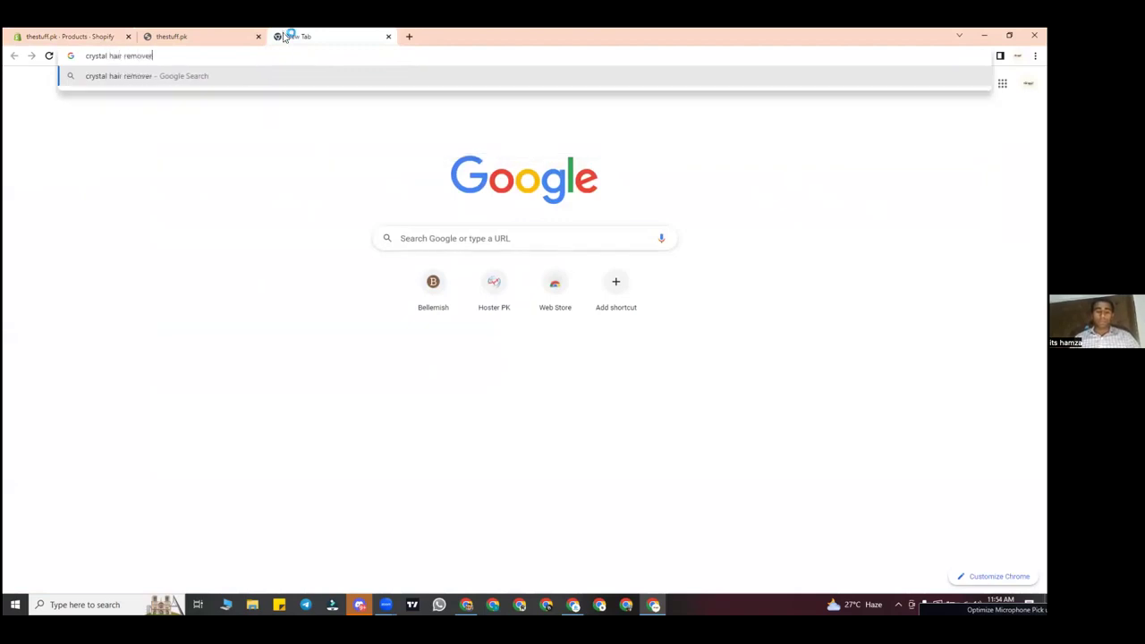
key("Return")
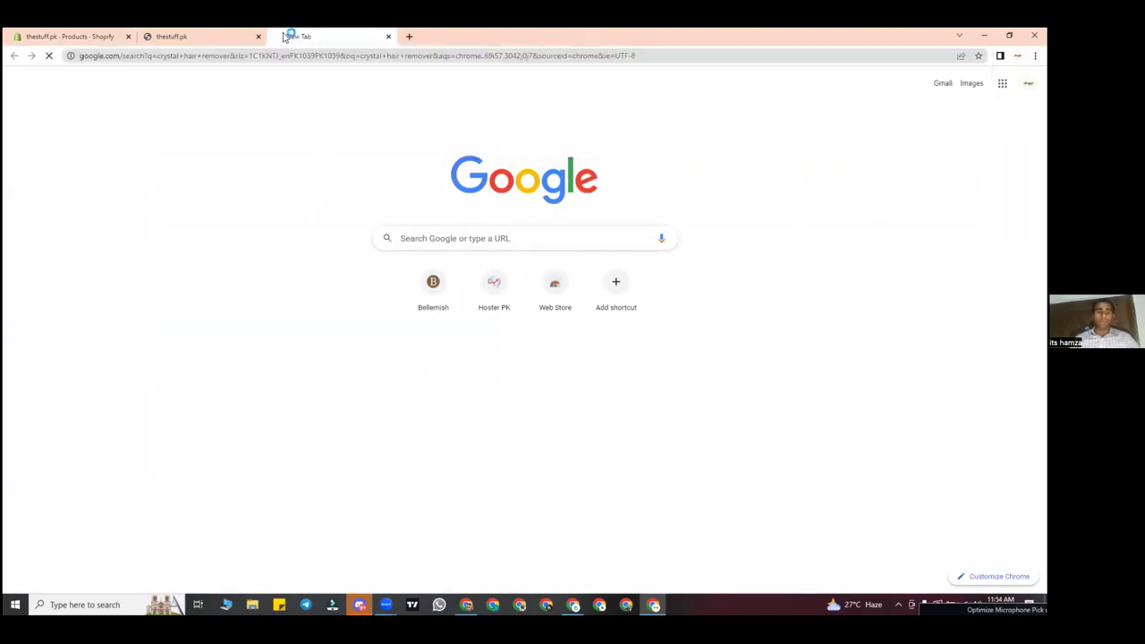
left_click(175, 127)
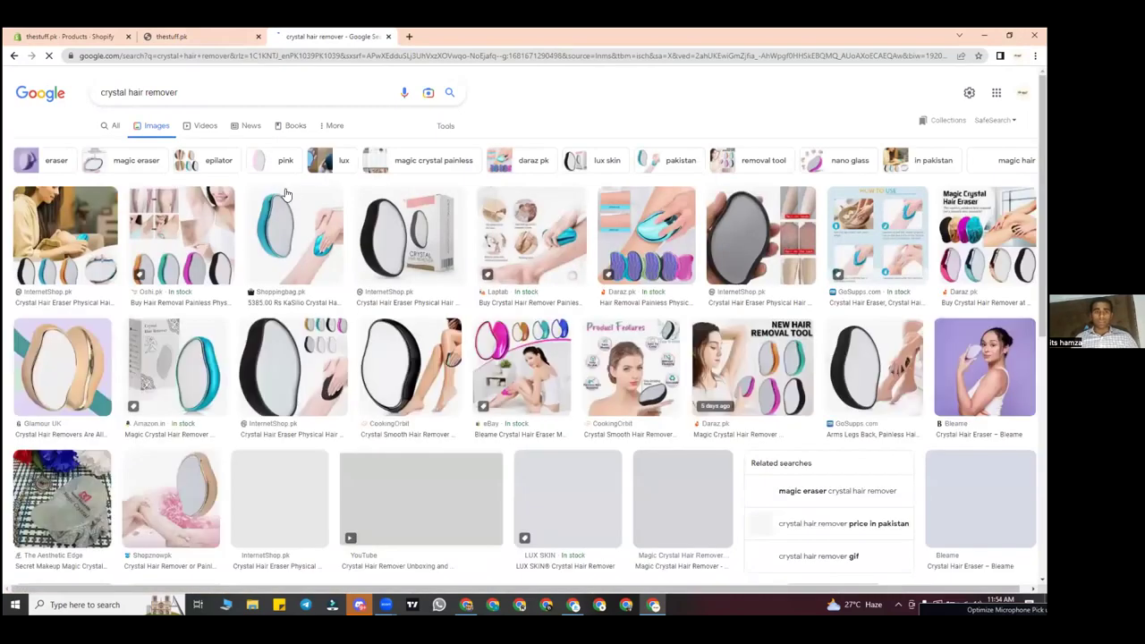
scroll(403, 233, "down", 1)
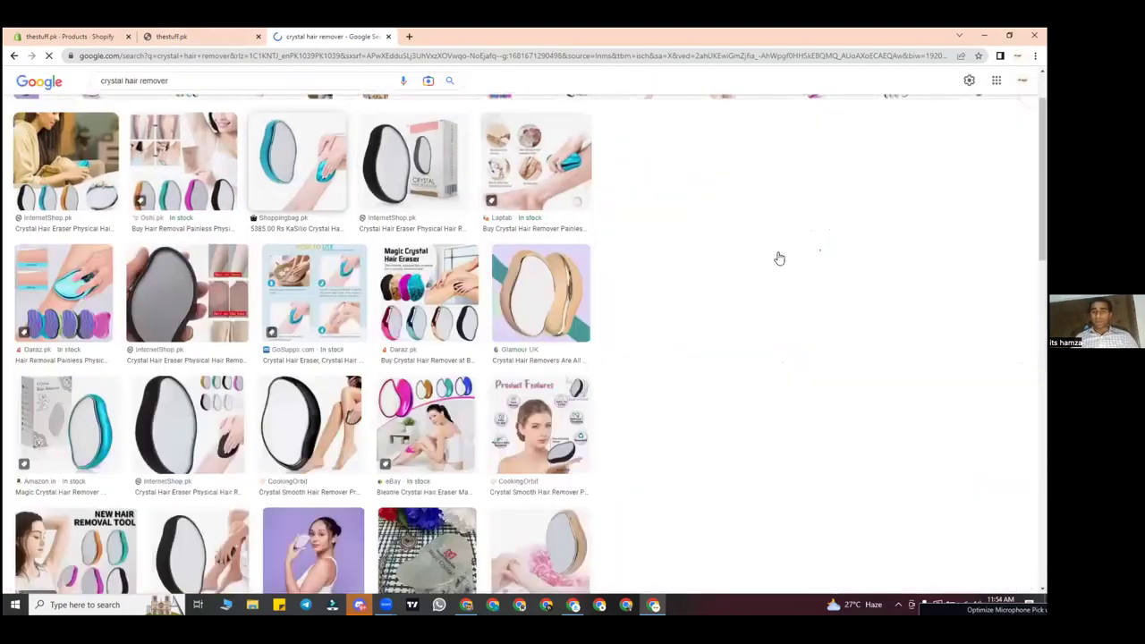
right_click(810, 376)
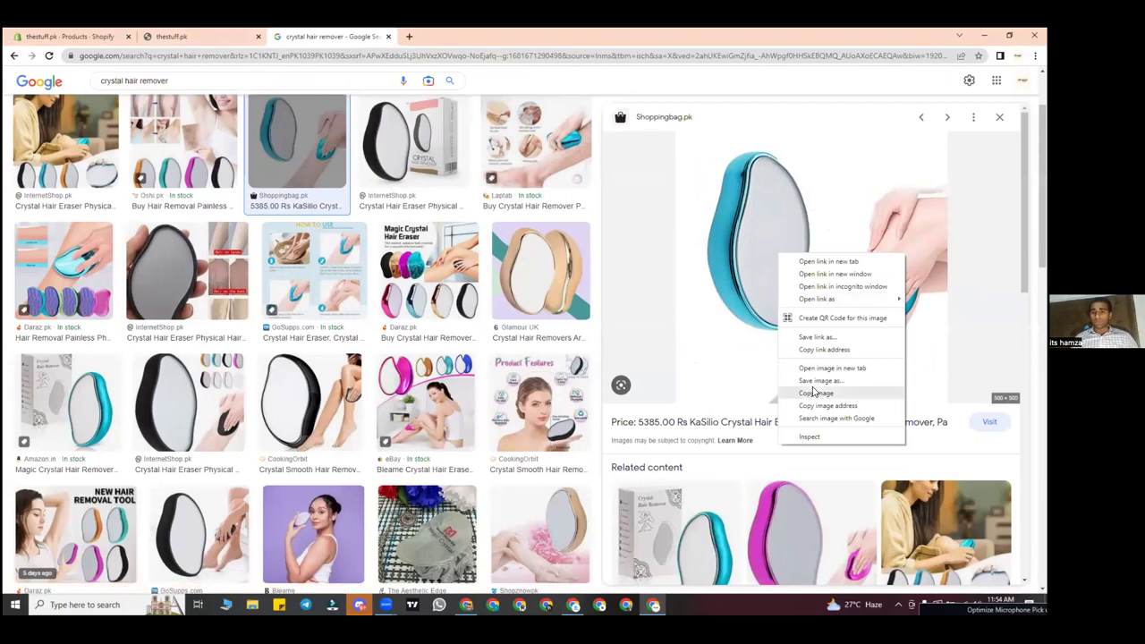
left_click(814, 392)
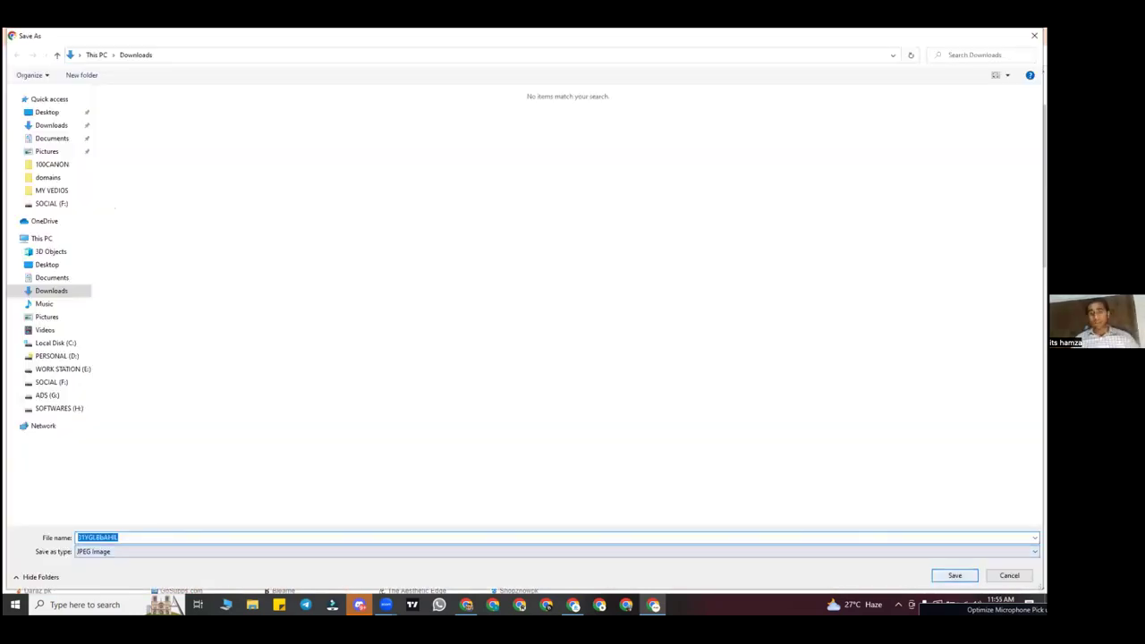
key("Return")
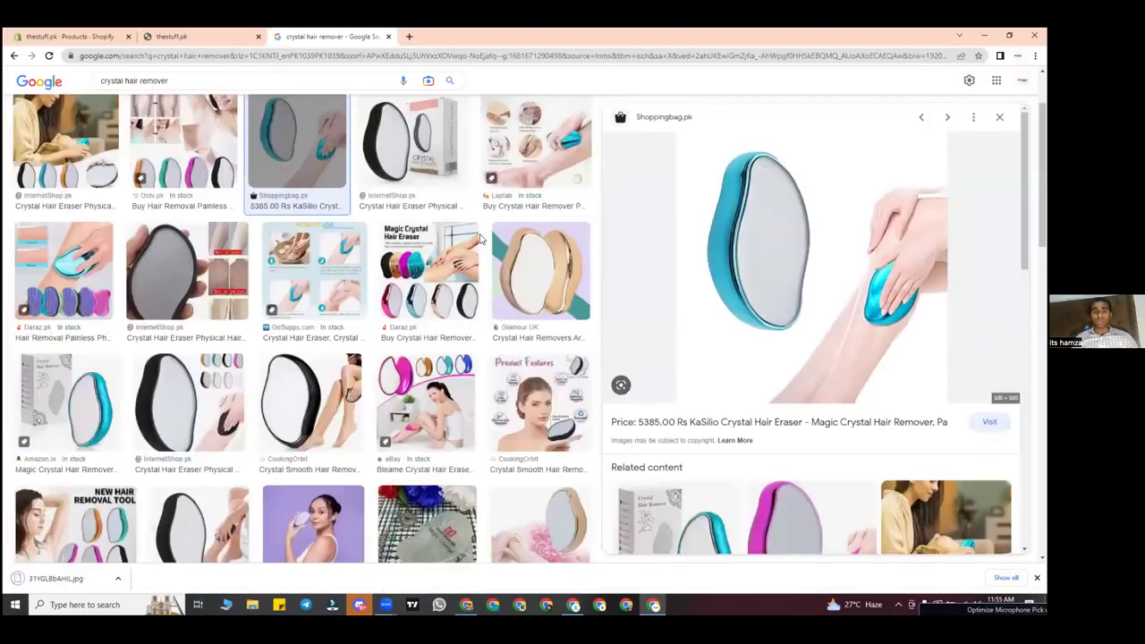
Step: Save the Daraz Magic Crystal Hair Eraser product image to disk
left_click(505, 243)
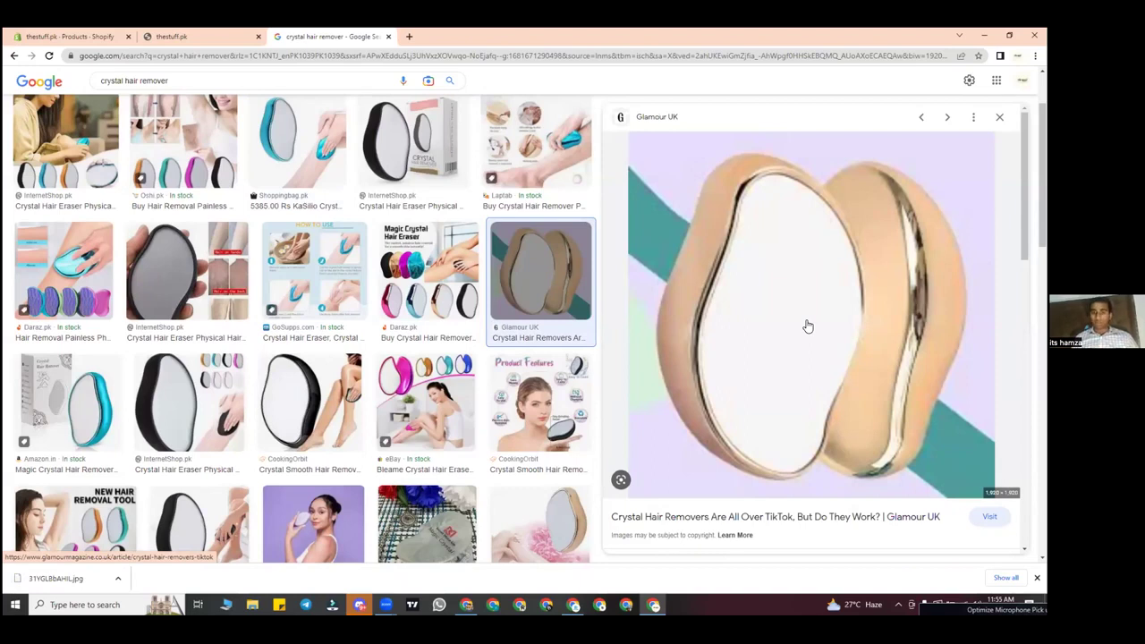
left_click(433, 297)
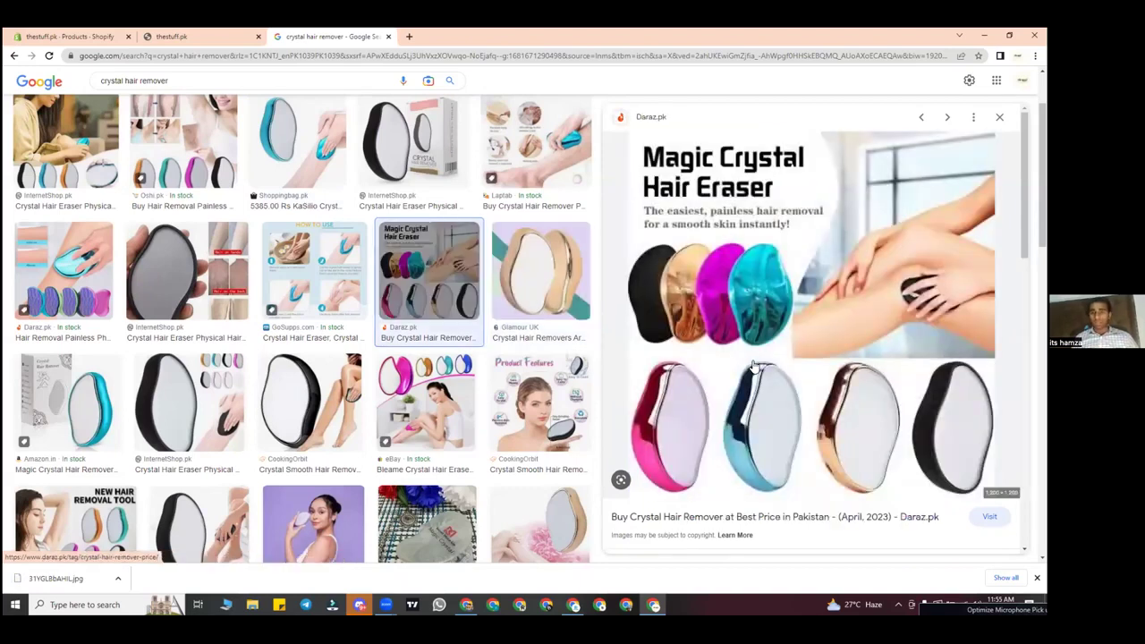
right_click(752, 365)
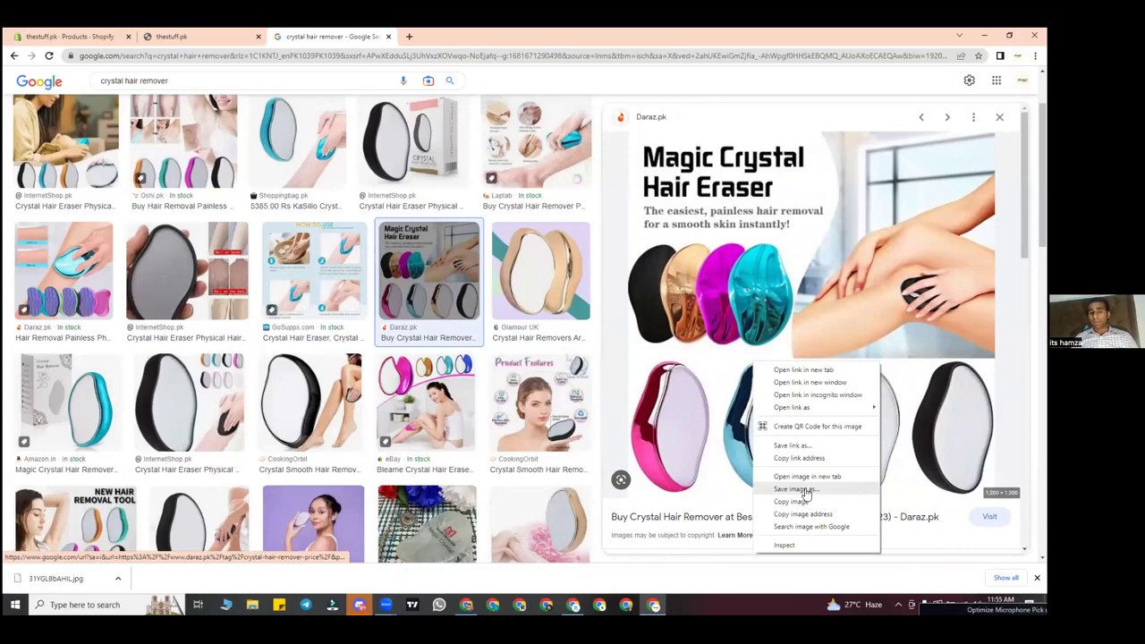
left_click(803, 490)
left_click(952, 575)
Step: Save the InternetShop.pk black crystal eraser image under its default name
left_click(430, 399)
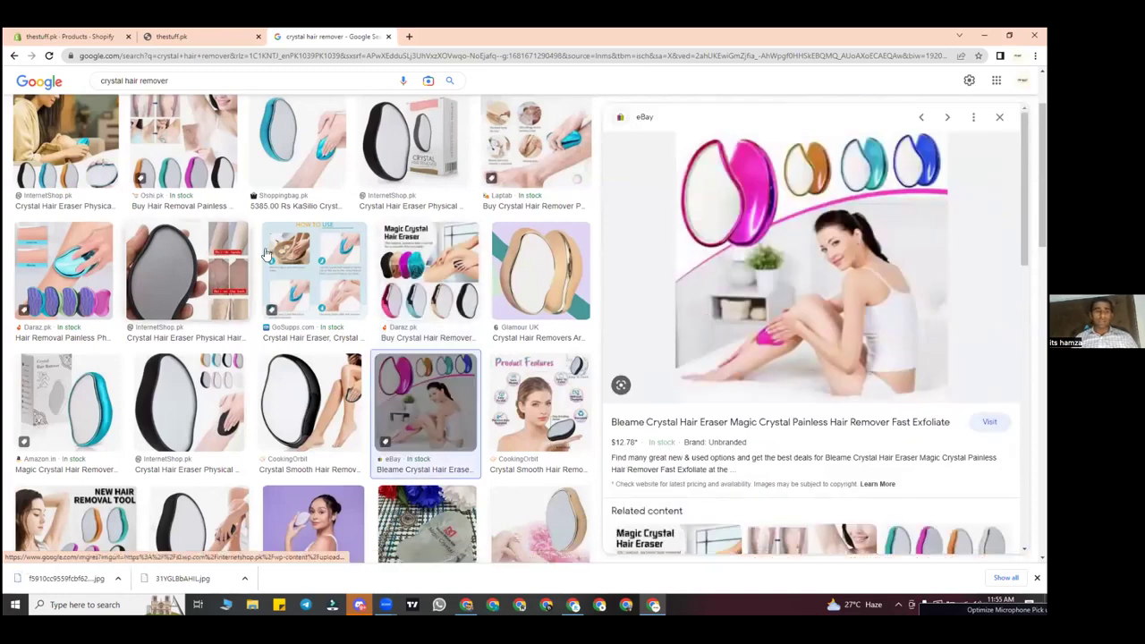
left_click(241, 261)
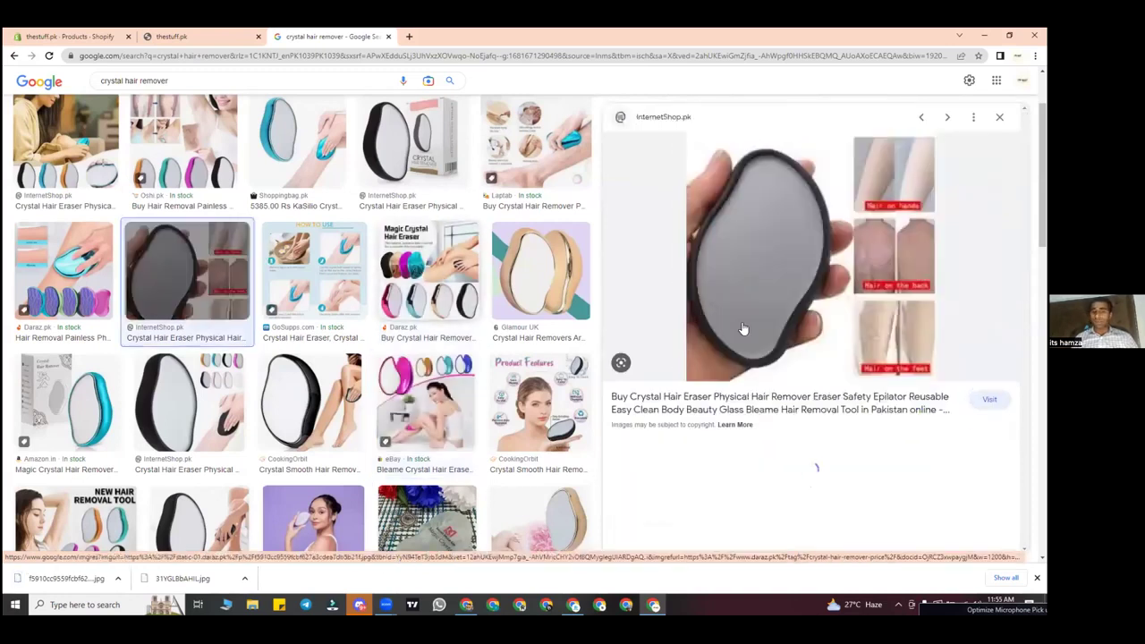
right_click(828, 309)
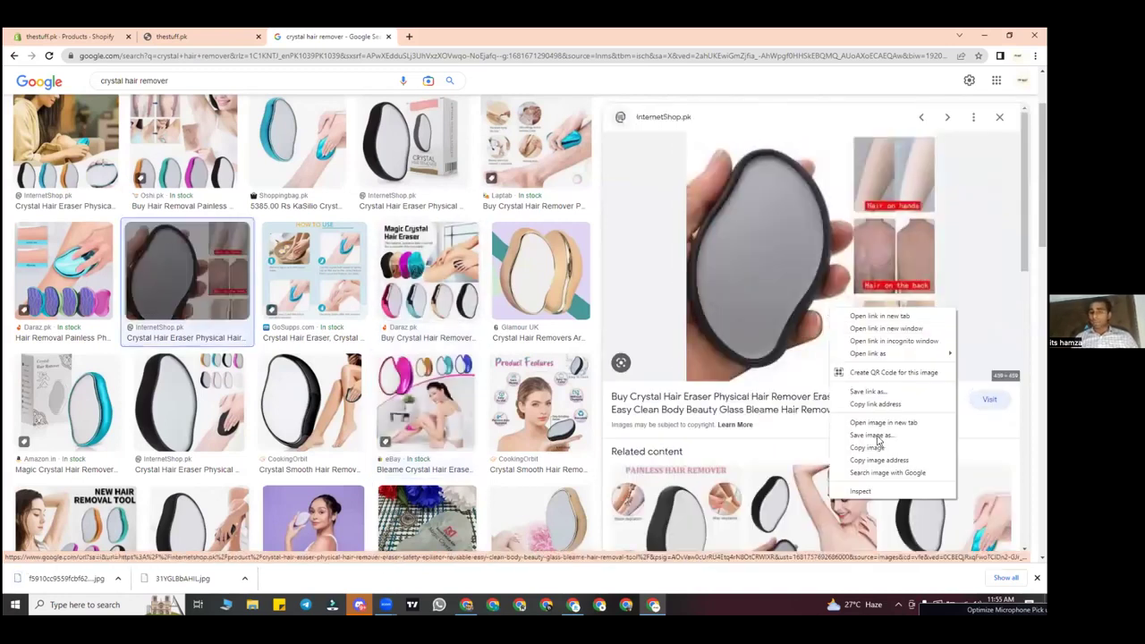
left_click(878, 436)
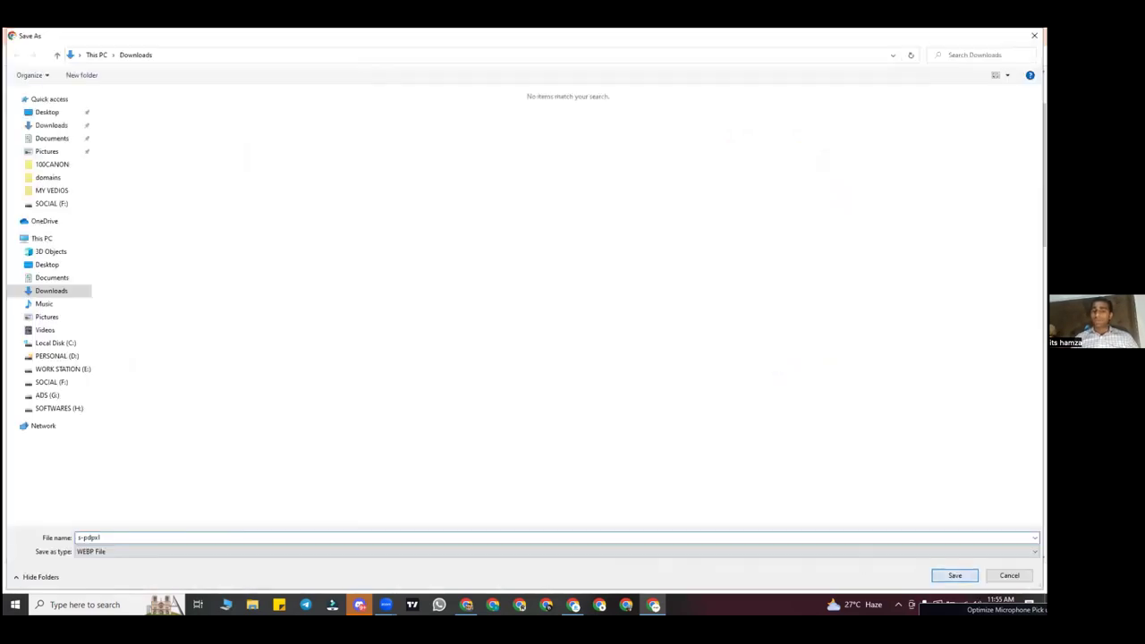
key("Return")
left_click(89, 36)
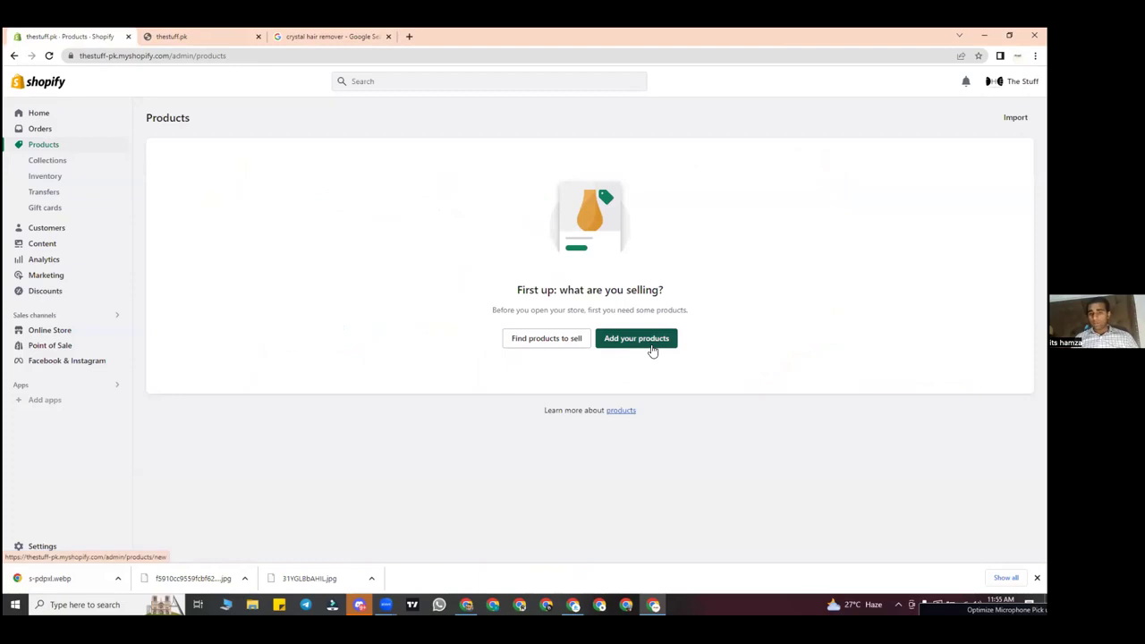
left_click(207, 35)
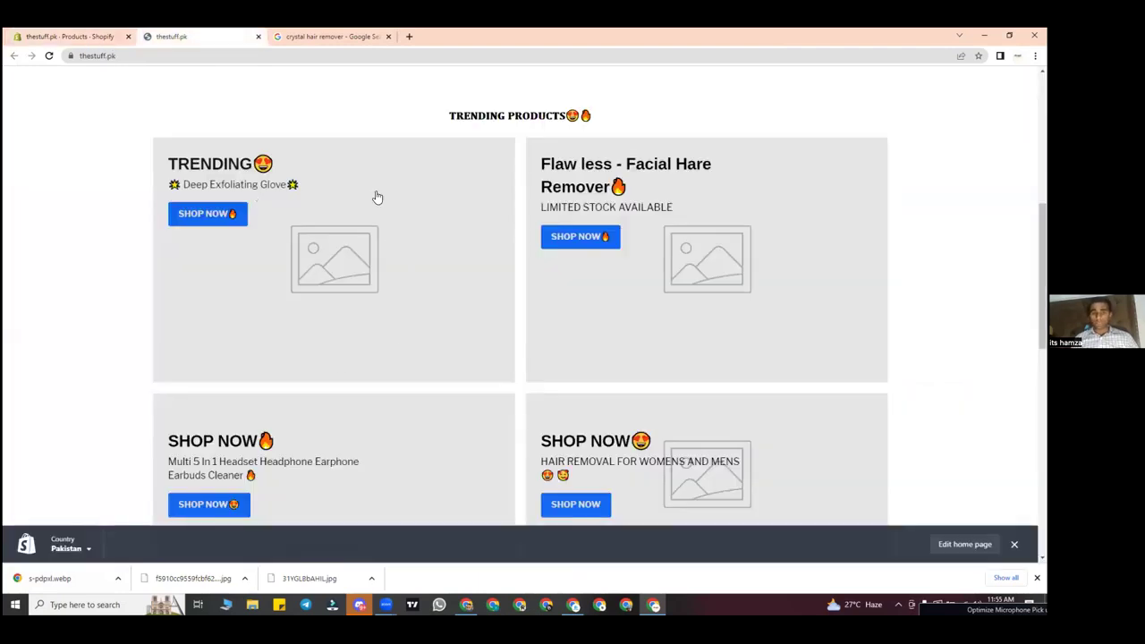
Step: Start a new Shopify product and title it CRYSTAL HAIR REMOVER
left_click(80, 36)
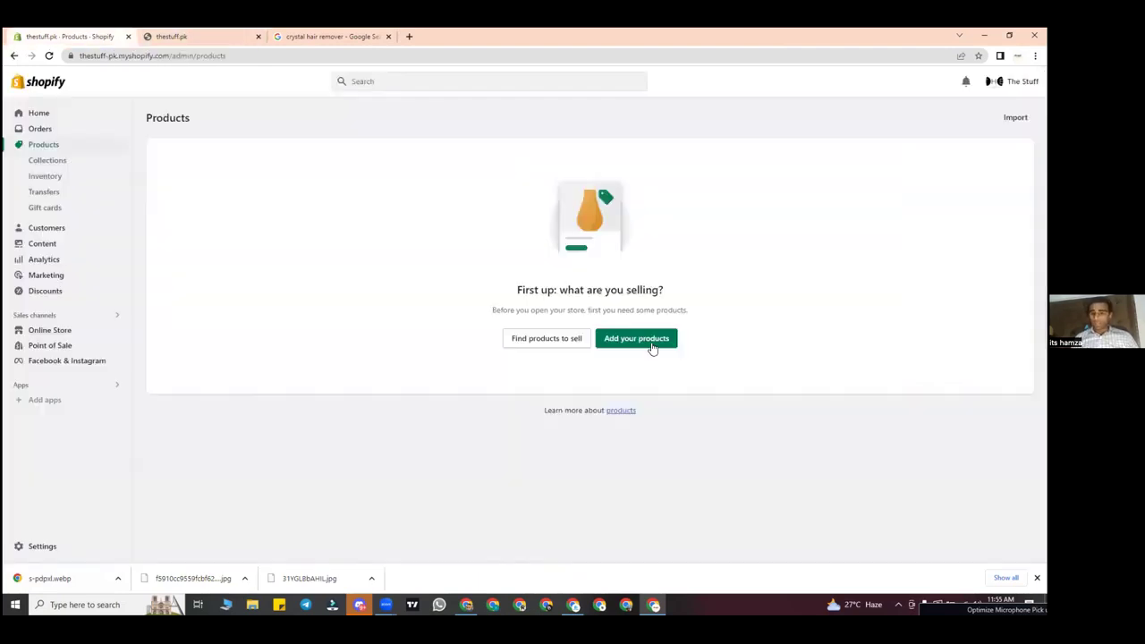
left_click(650, 345)
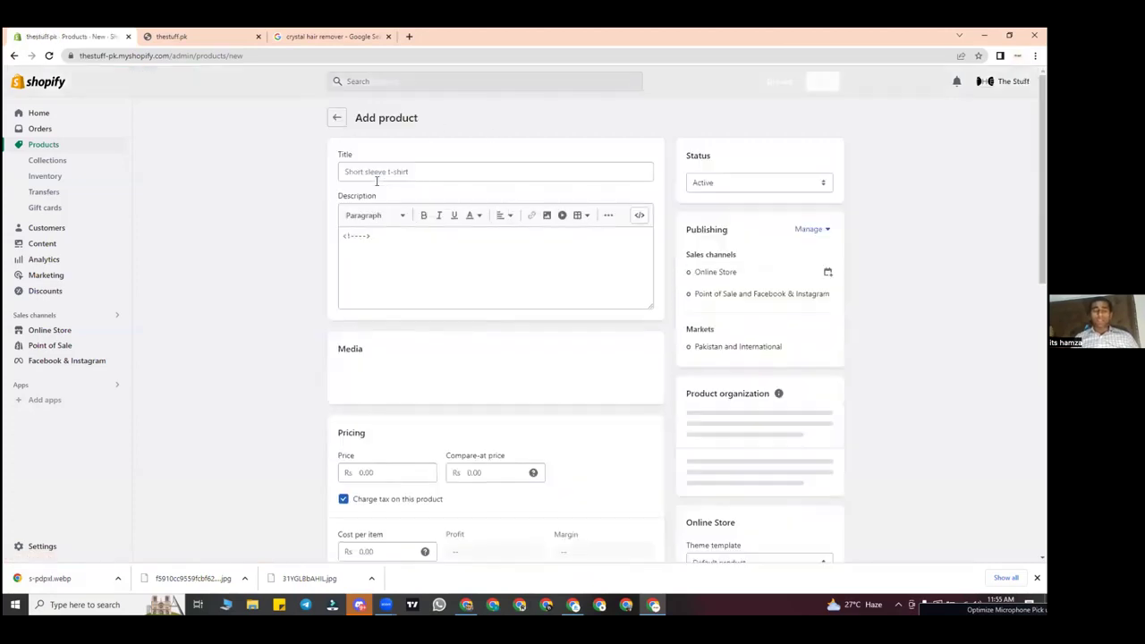
left_click(370, 173)
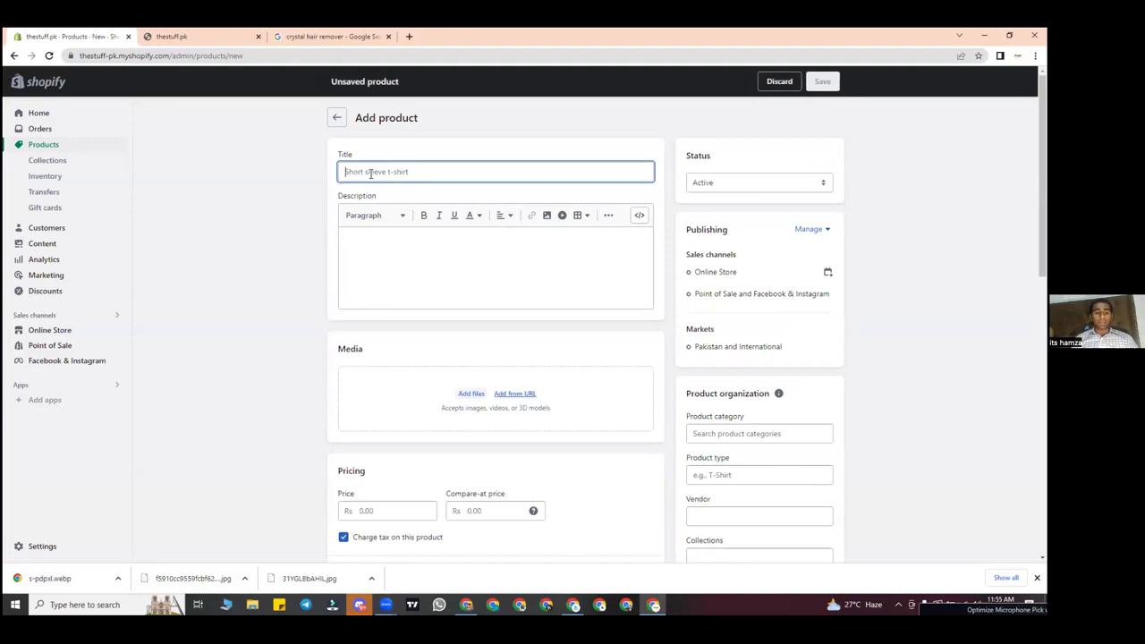
type("CRYSTAL HAIR REMOVER")
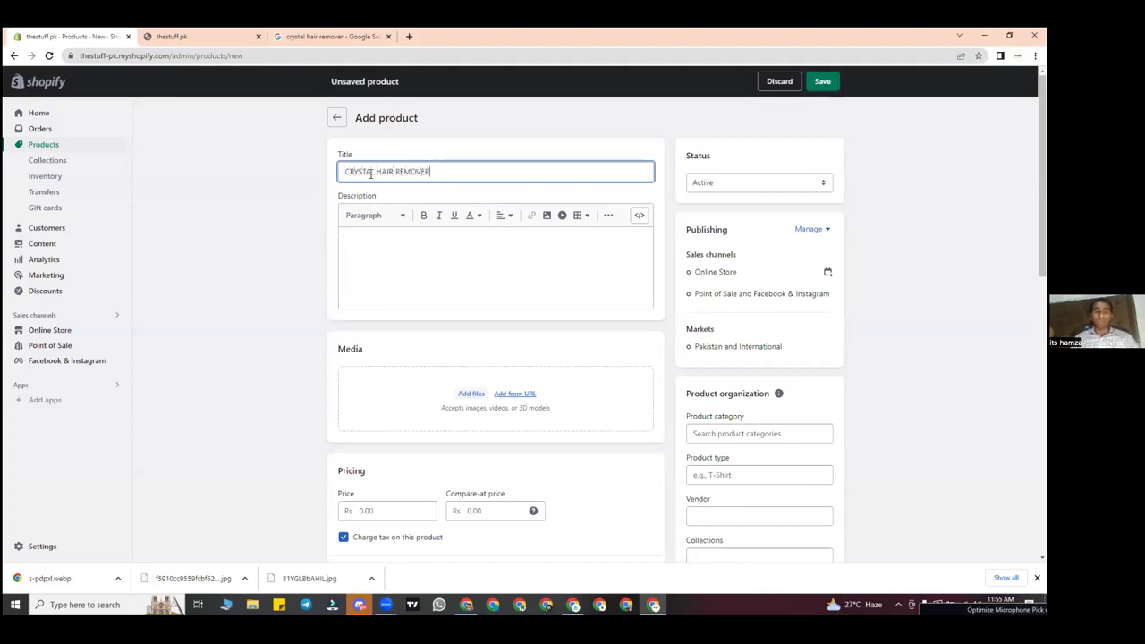
left_click(409, 235)
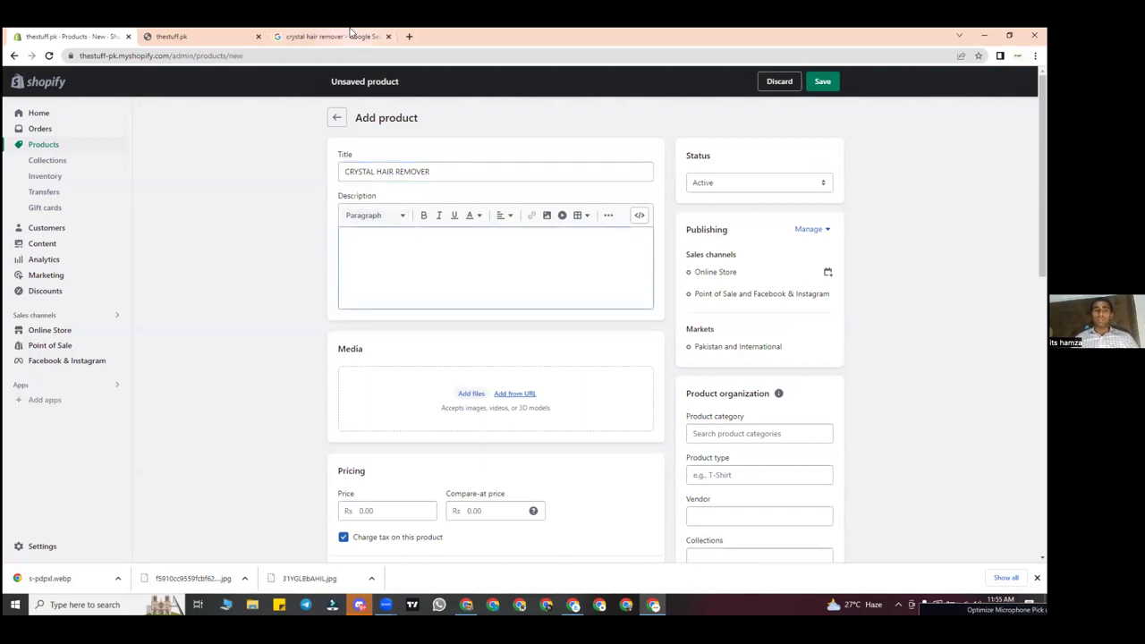
left_click(409, 36)
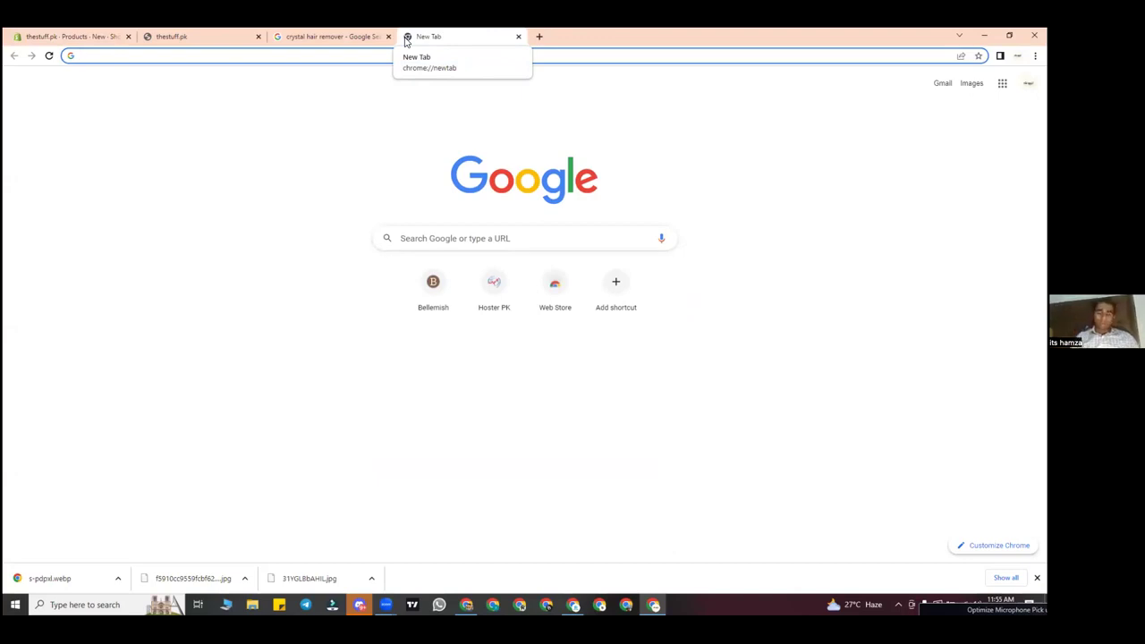
Step: Go to produck.com.pk and open the Magic Hair Remover product page
type("pro")
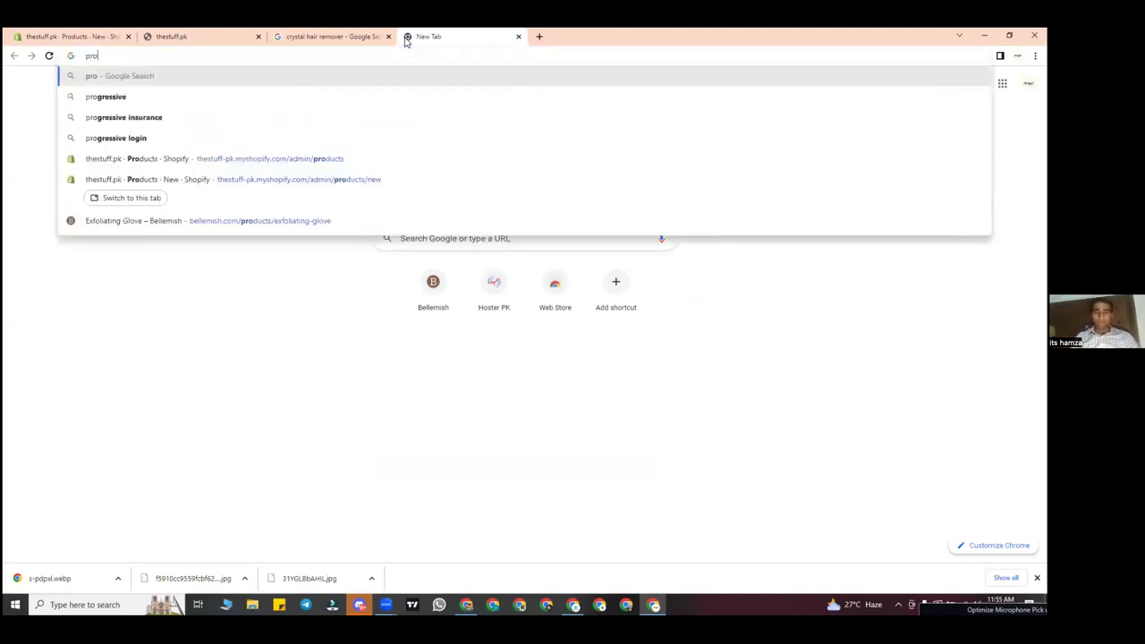
type("duck")
type(".p")
key("BackSpace")
type("c")
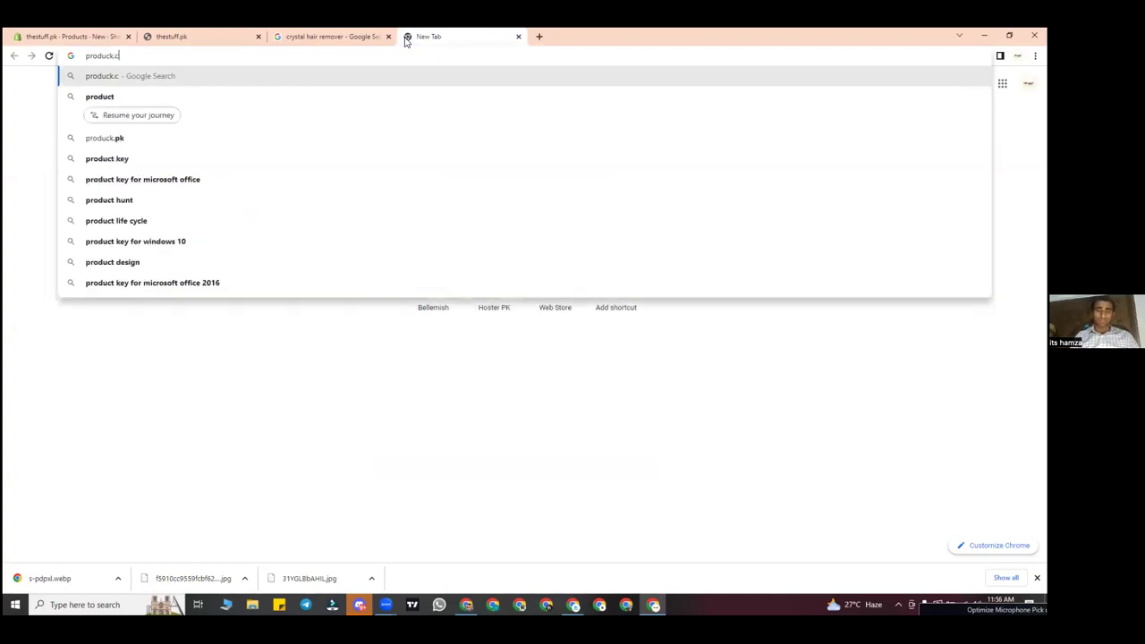
type("om.p")
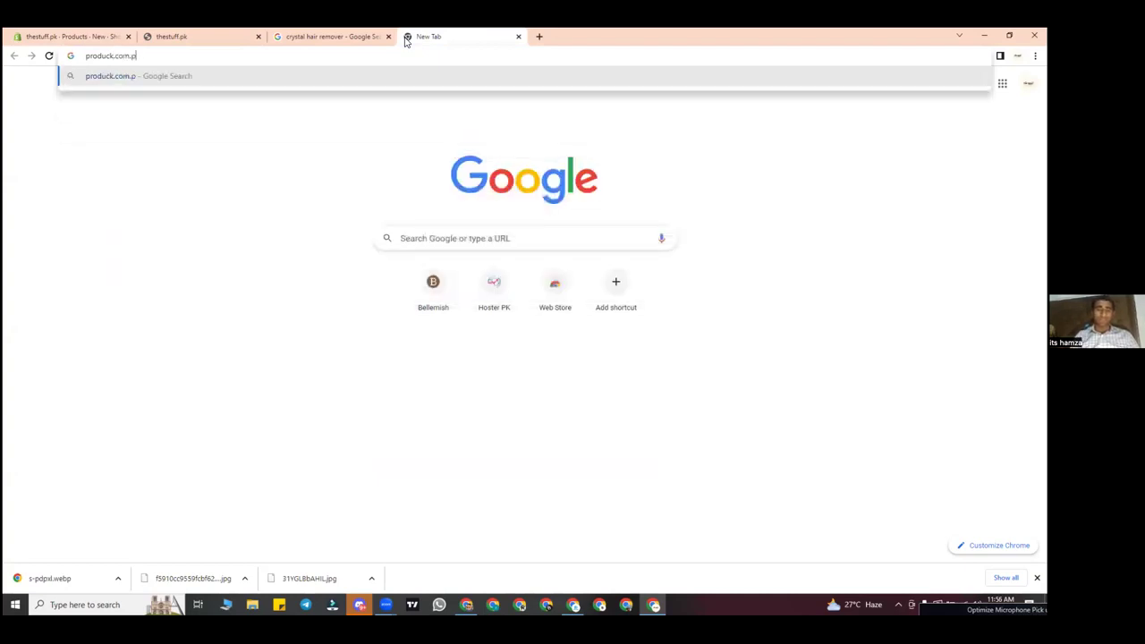
type("k")
key("Return")
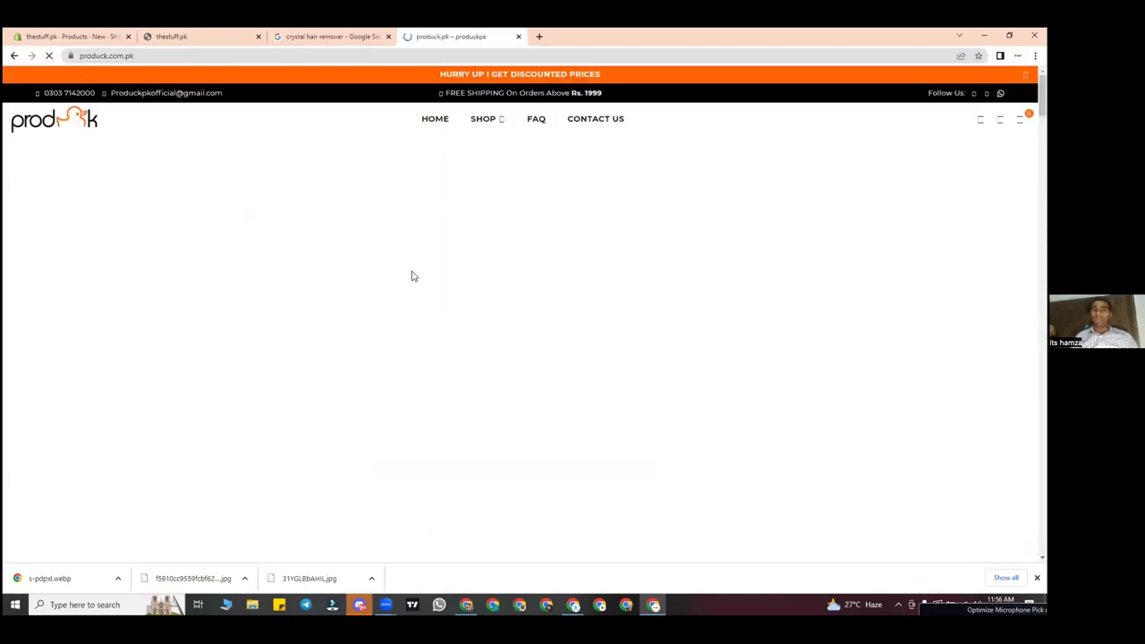
scroll(413, 276, "down", 5)
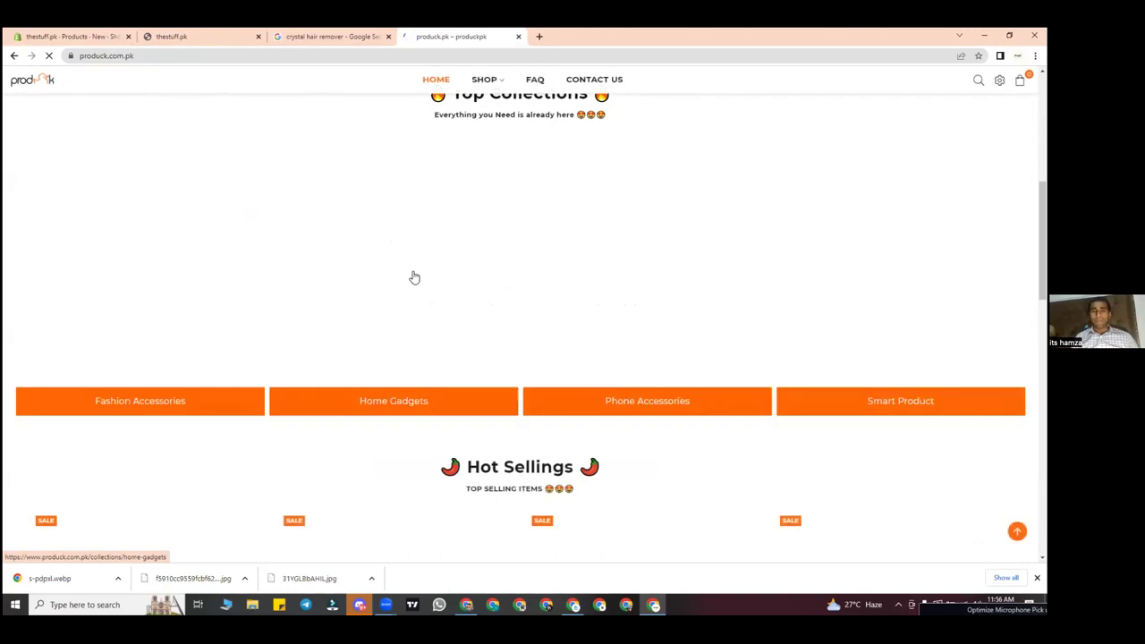
scroll(414, 276, "down", 2)
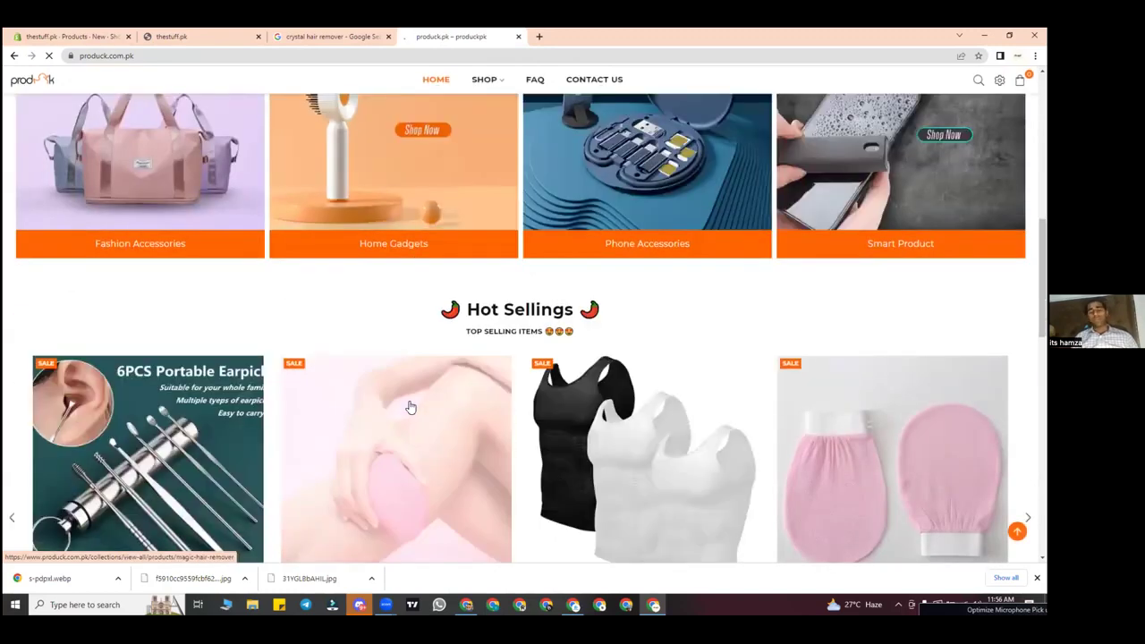
left_click(410, 406)
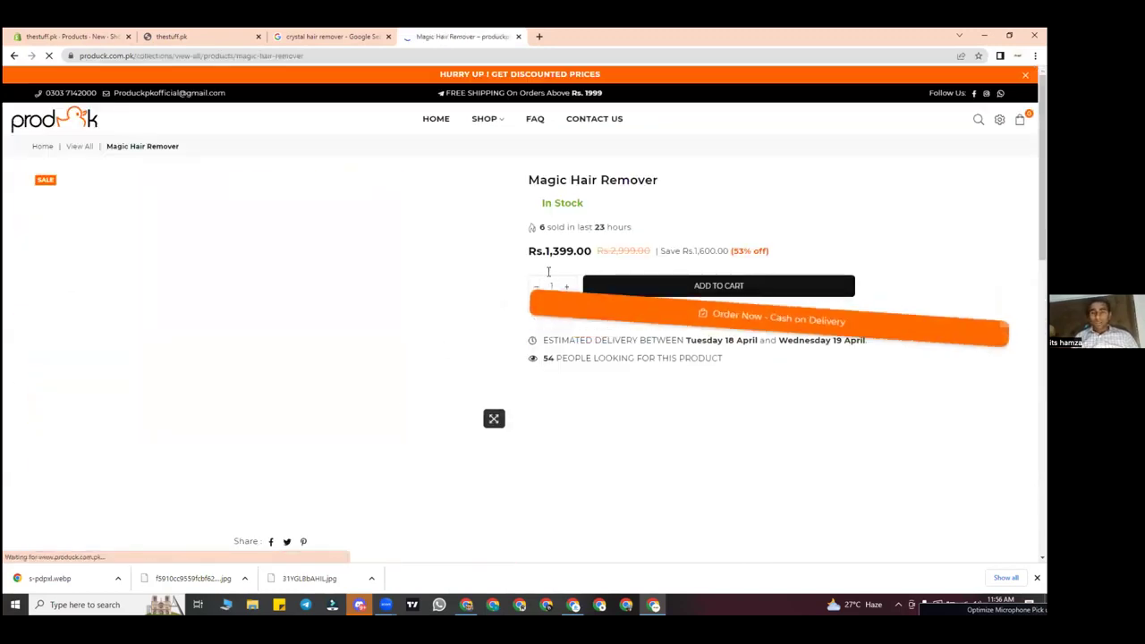
Step: Select the Magic Hair Remover product-details text, down to the Portable line, for copying
scroll(586, 373, "down", 3)
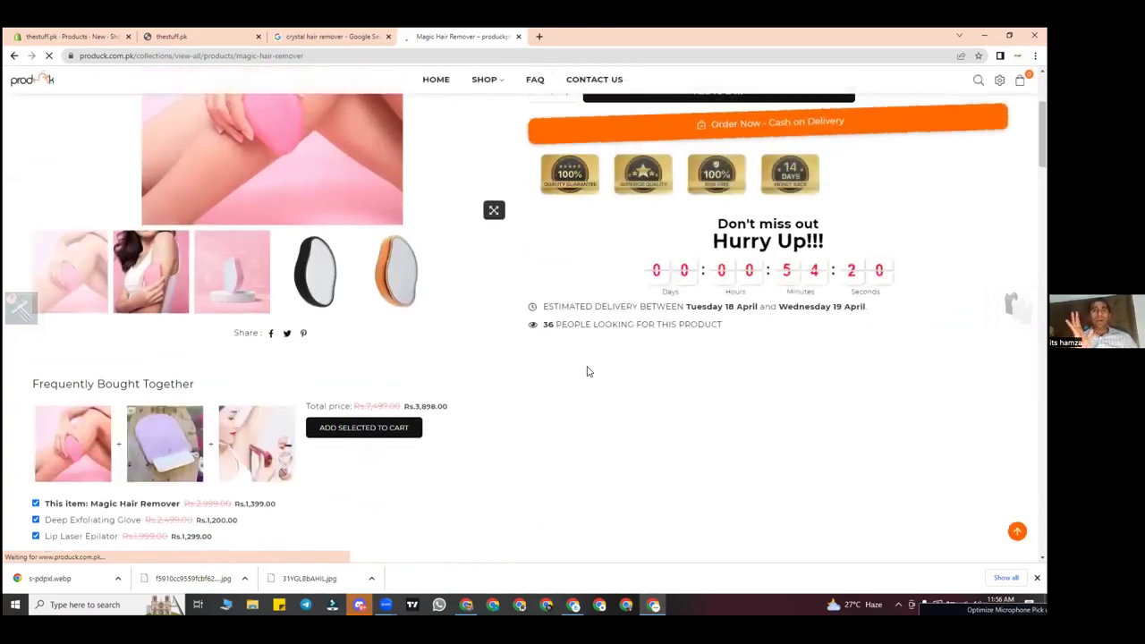
scroll(587, 365, "down", 4)
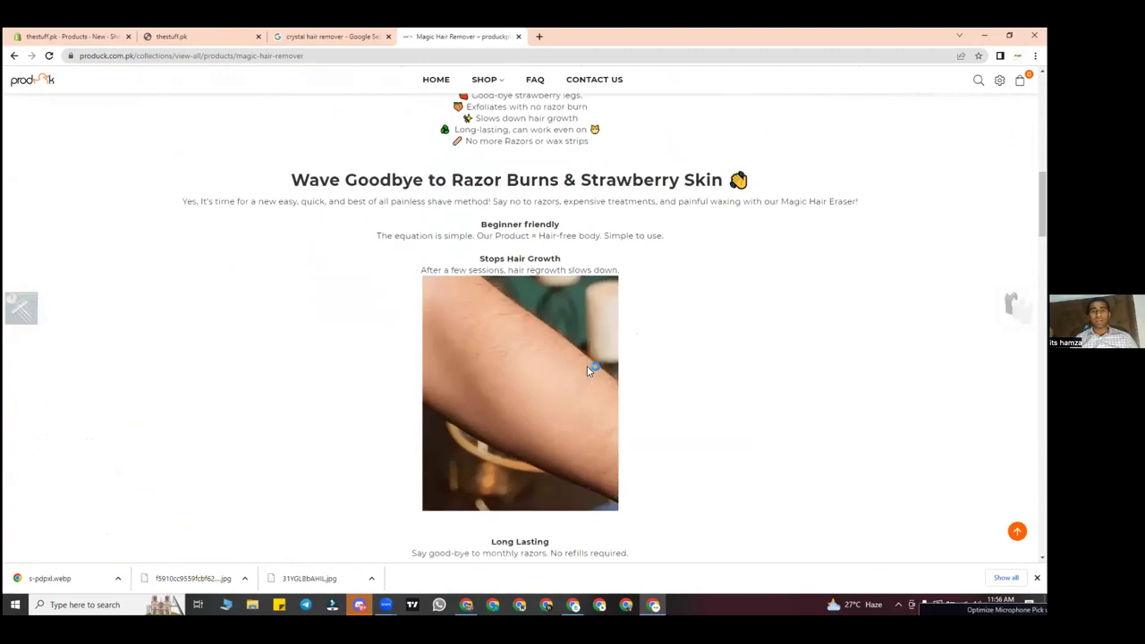
scroll(586, 365, "up", 3)
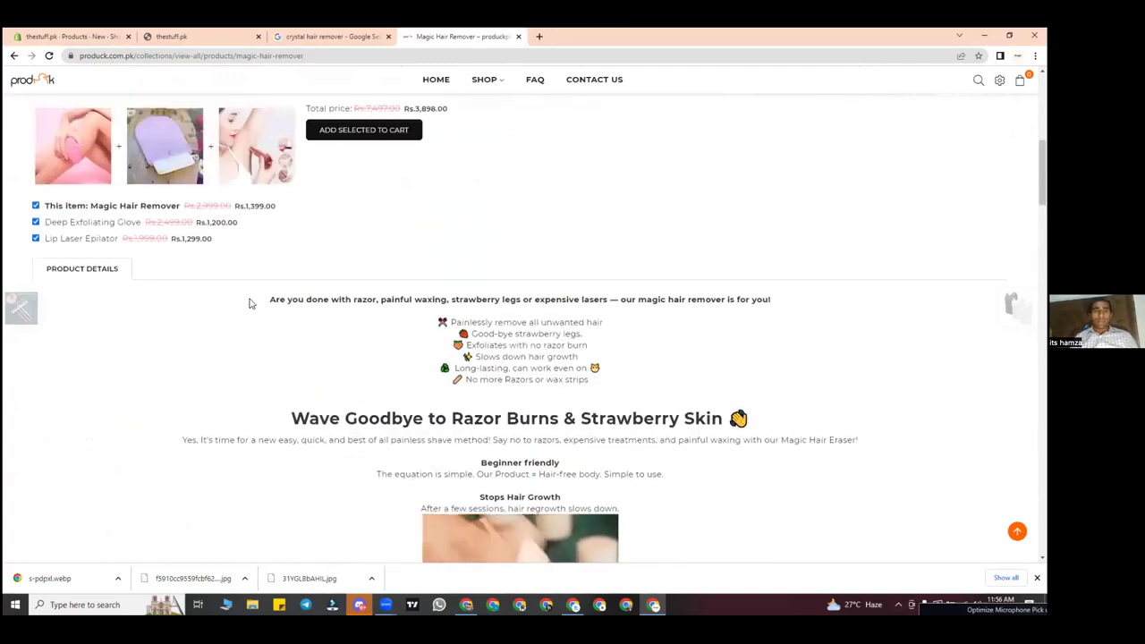
left_click_drag(248, 302, 677, 196)
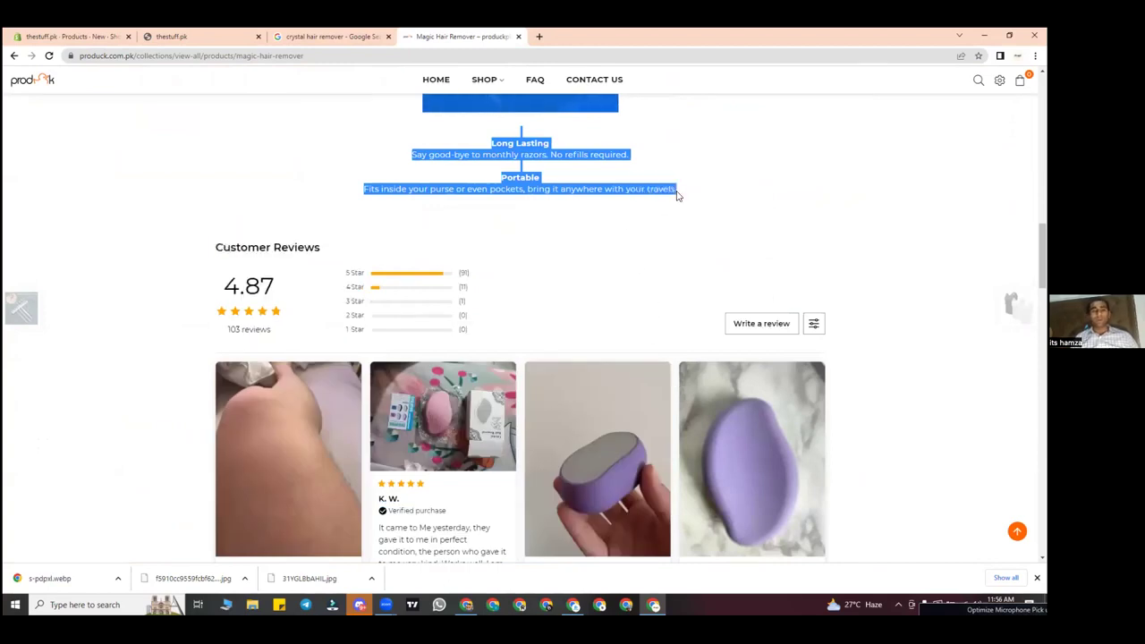
left_click(71, 36)
Step: Paste the copied Magic Hair Remover text into the product Description and review it
left_click(427, 276)
key("ctrl+v")
scroll(517, 393, "up", 10)
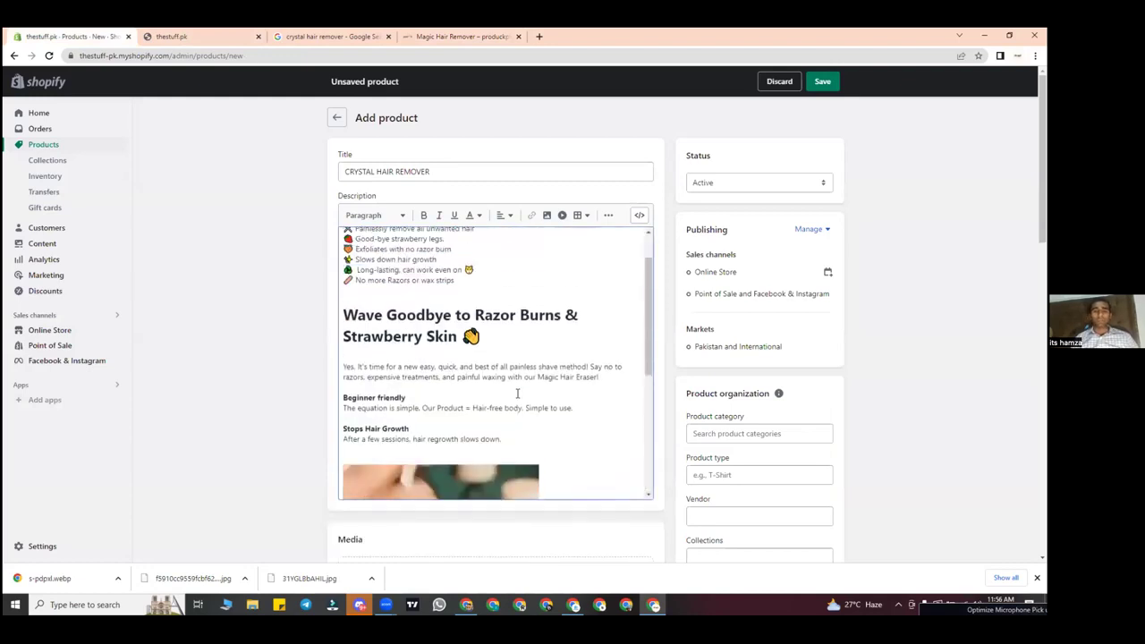
scroll(517, 393, "down", 10)
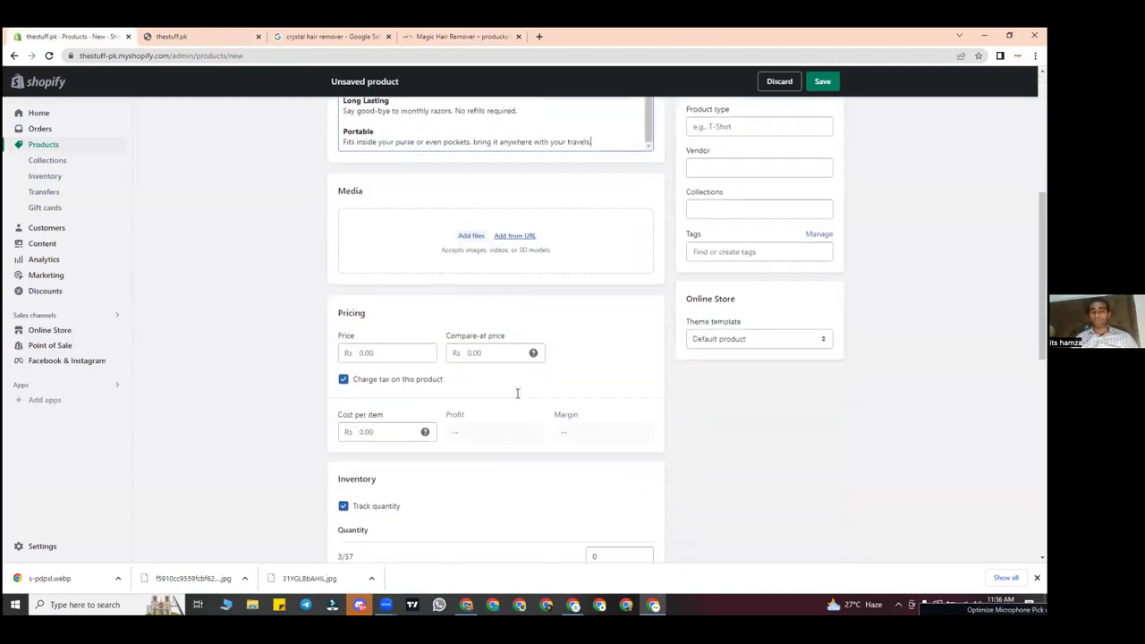
scroll(524, 542, "down", 1)
scroll(578, 380, "up", 4)
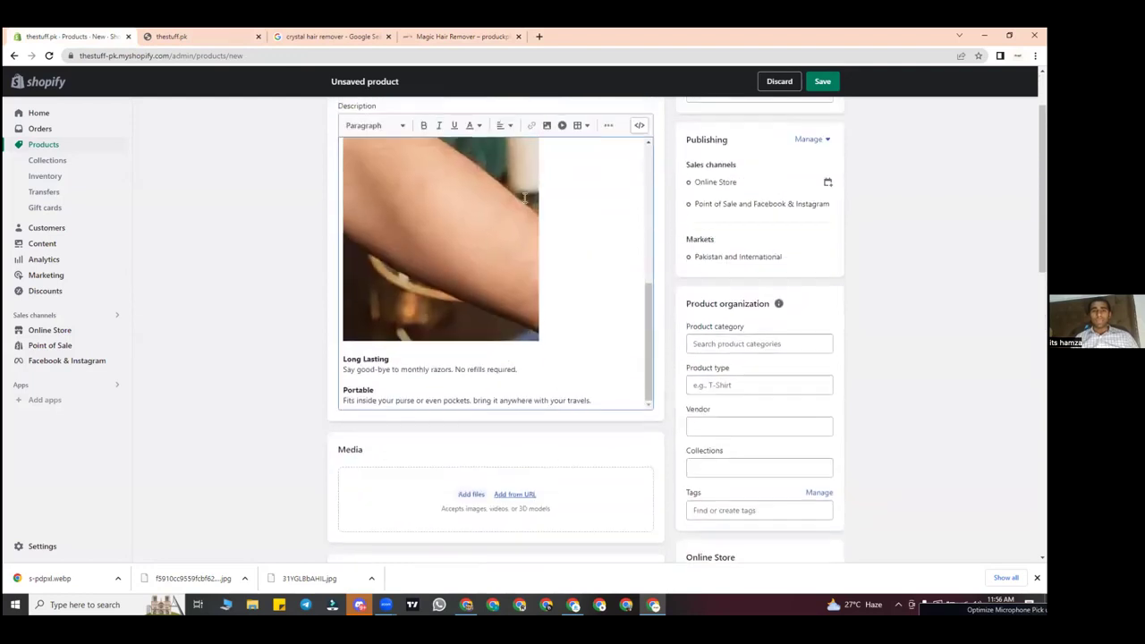
scroll(525, 199, "up", 8)
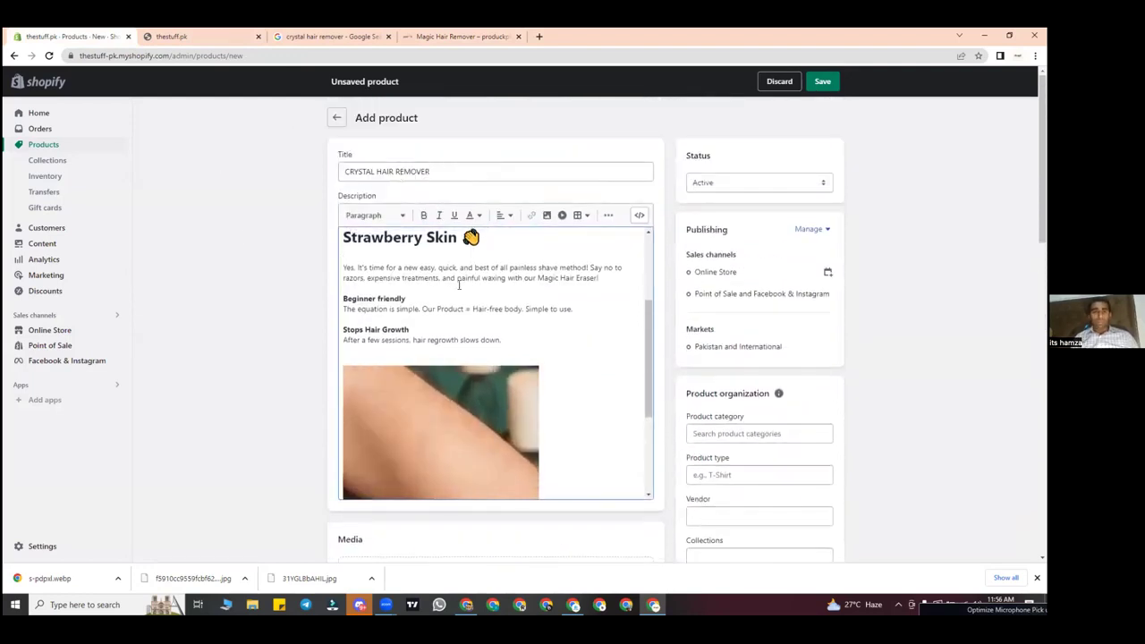
scroll(492, 330, "up", 2)
scroll(494, 330, "down", 2)
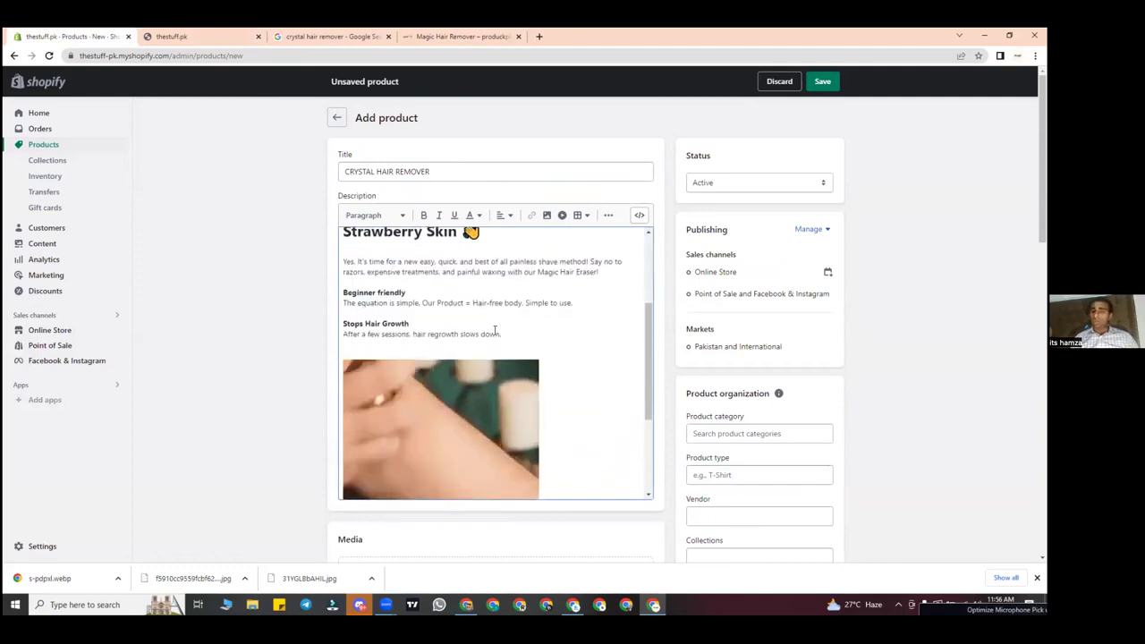
scroll(495, 330, "down", 6)
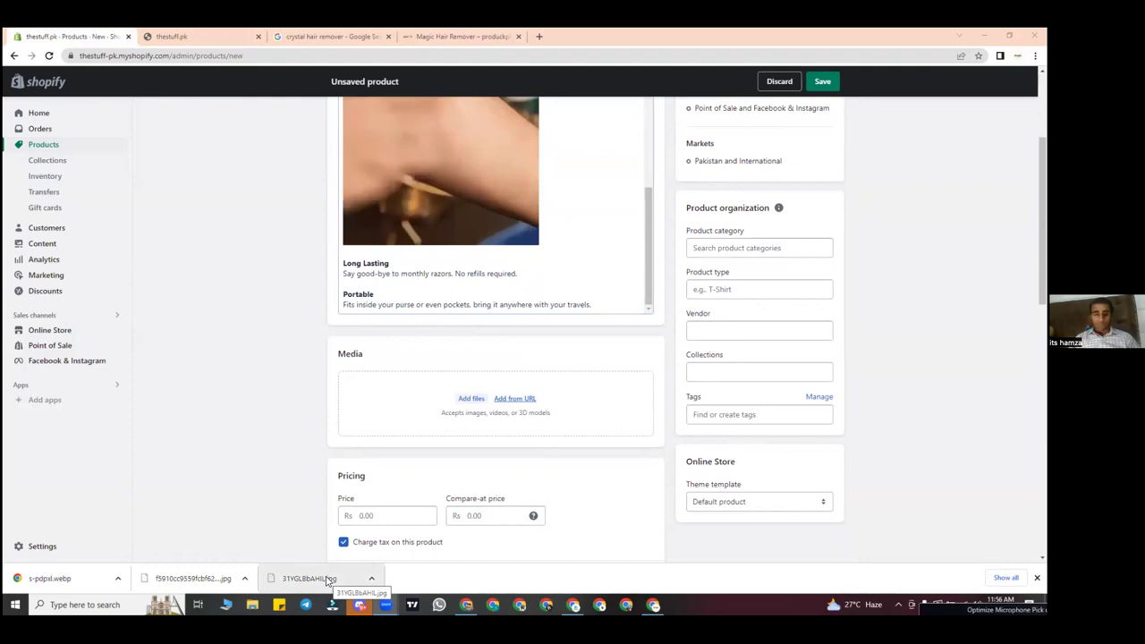
Step: Add the three downloaded images, including 31YGLBbAHIL.jpg and s-pdpxl.webp, to the product Media
left_click_drag(326, 579, 473, 402)
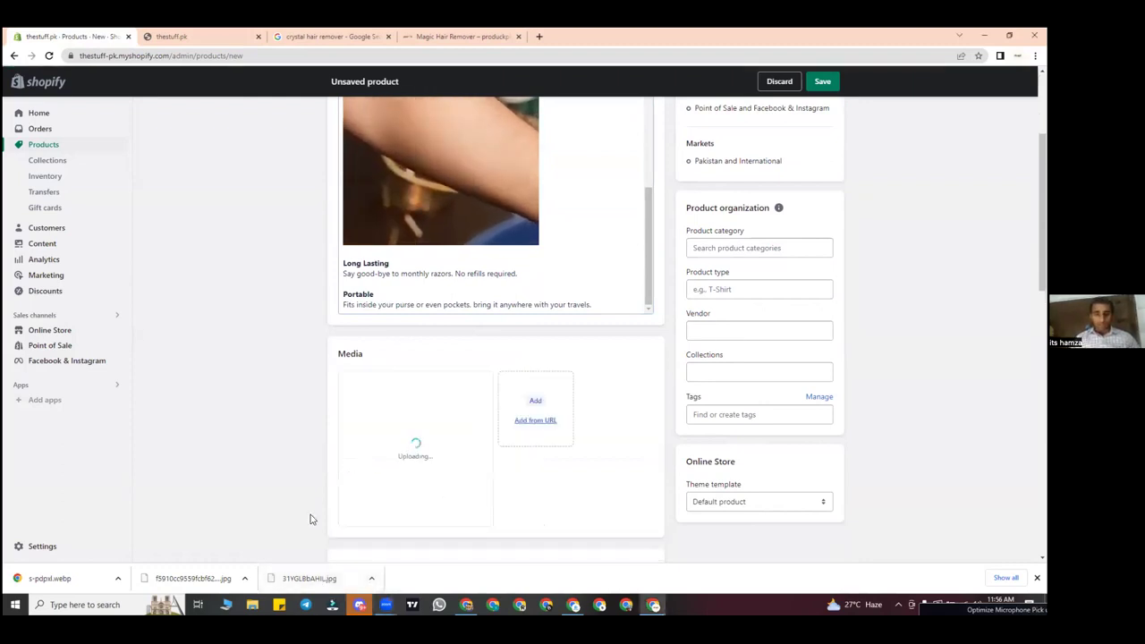
left_click_drag(209, 583, 420, 447)
left_click_drag(77, 580, 567, 449)
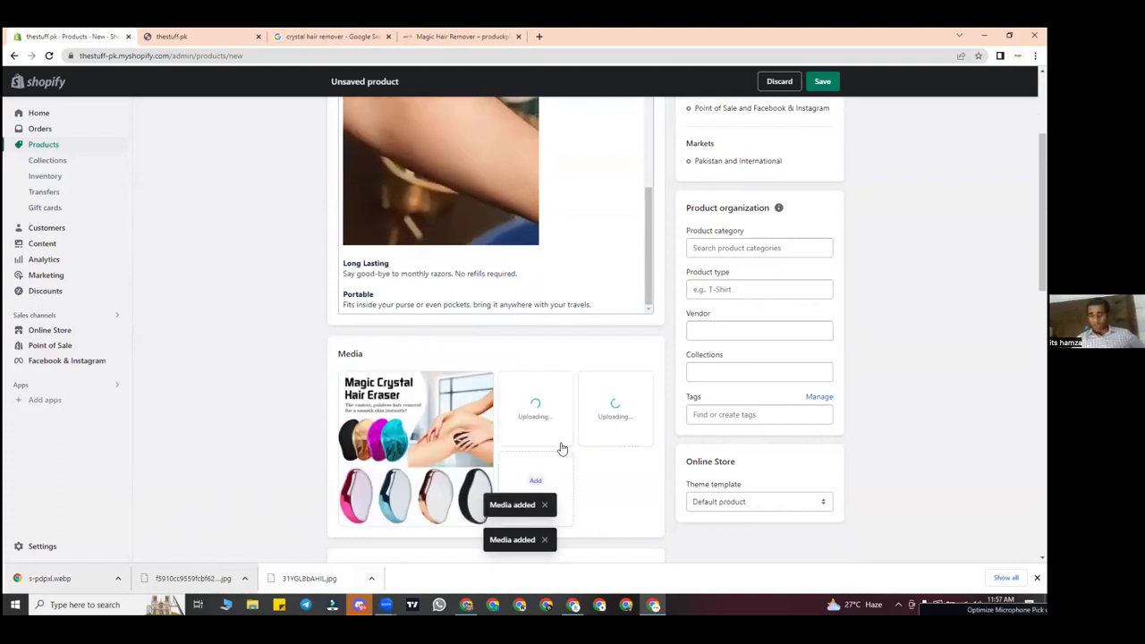
scroll(593, 477, "down", 3)
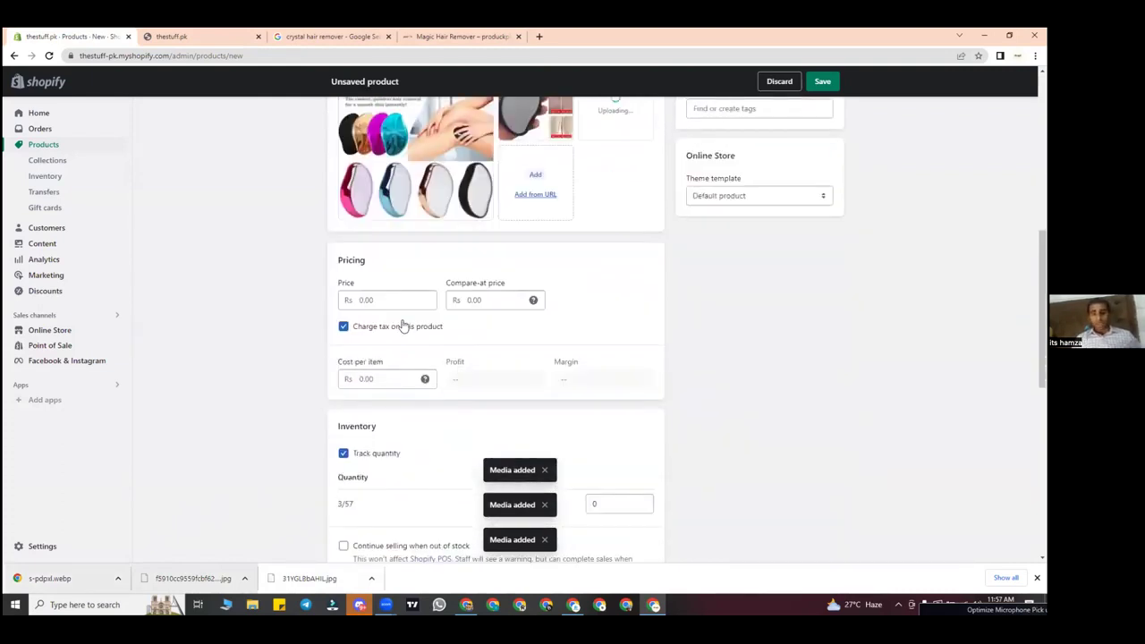
left_click(380, 303)
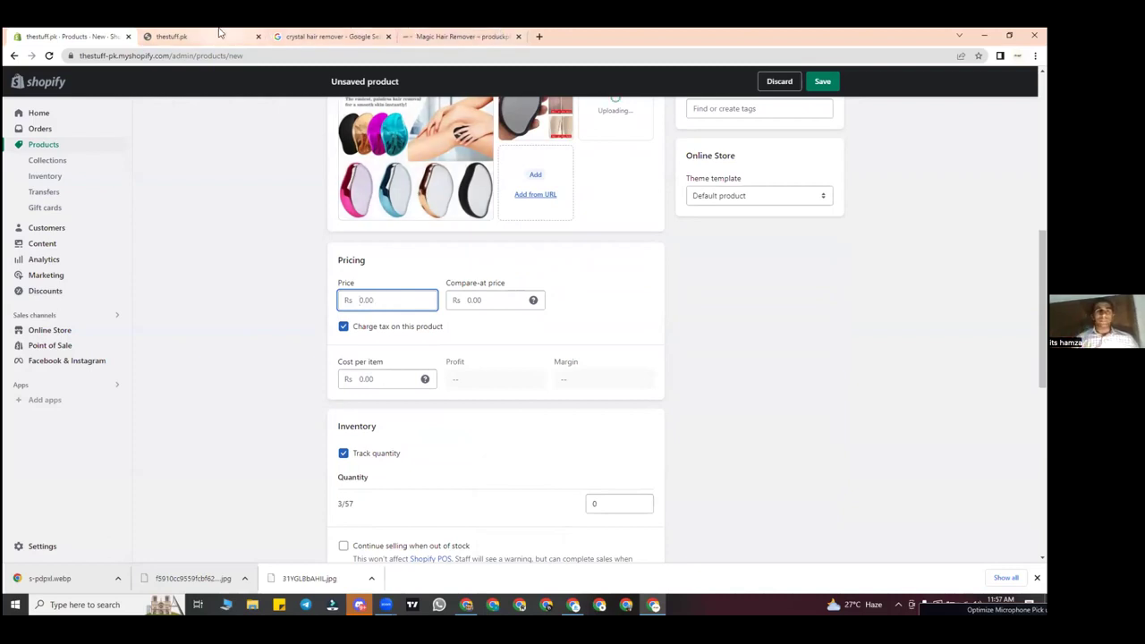
Step: Check produck.com.pk's Rs 1,399 Magic Hair Remover price, then return to the product form
left_click(419, 36)
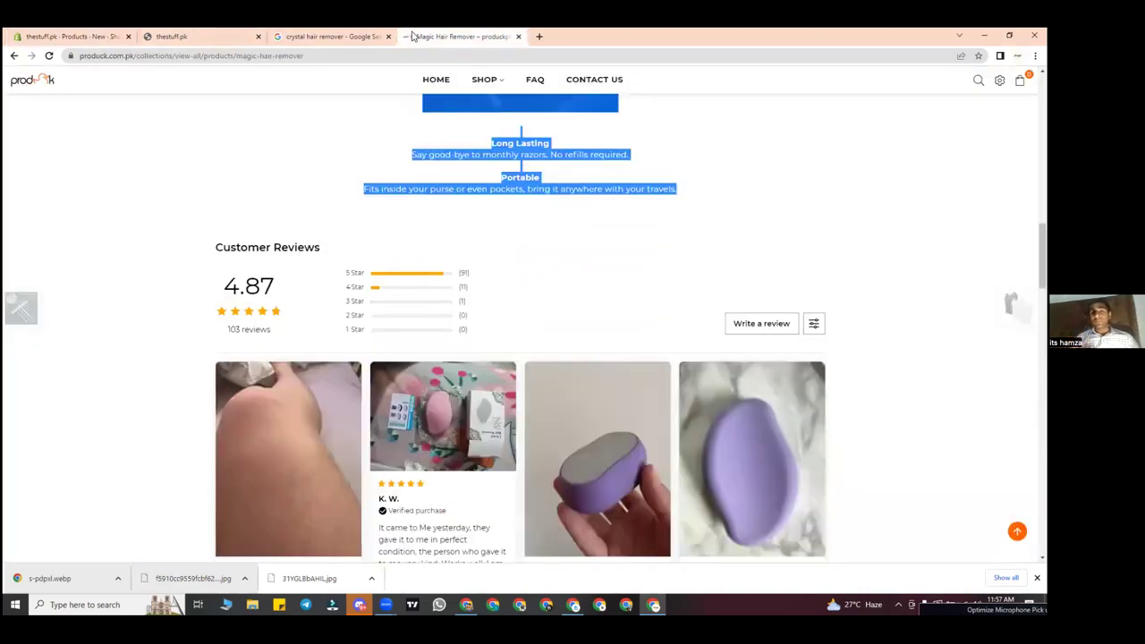
scroll(851, 203, "up", 15)
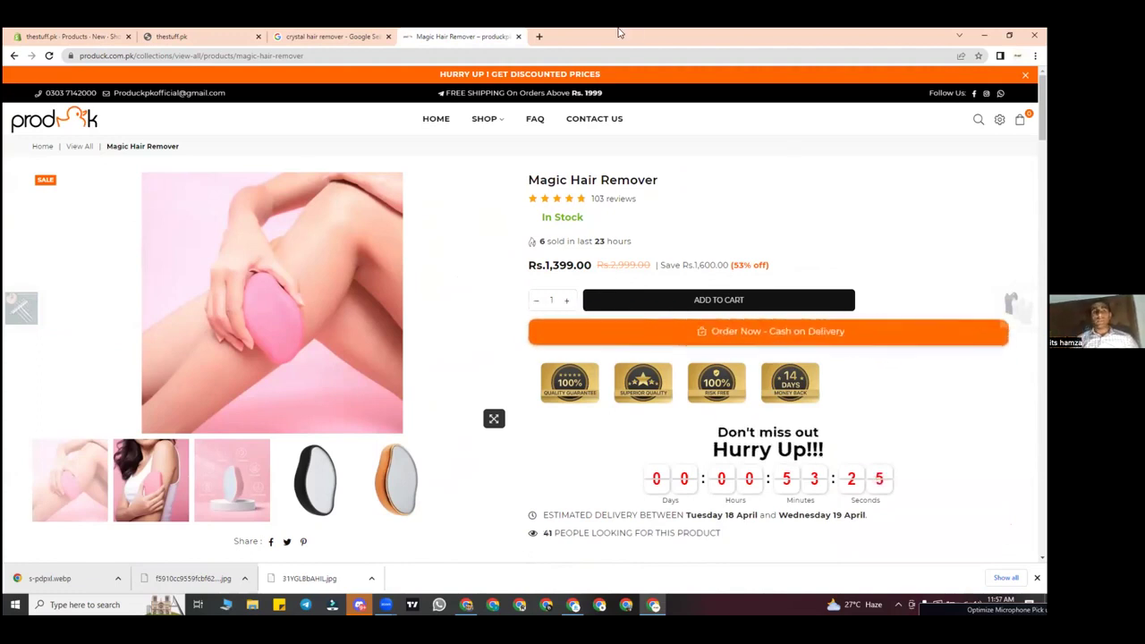
left_click(40, 35)
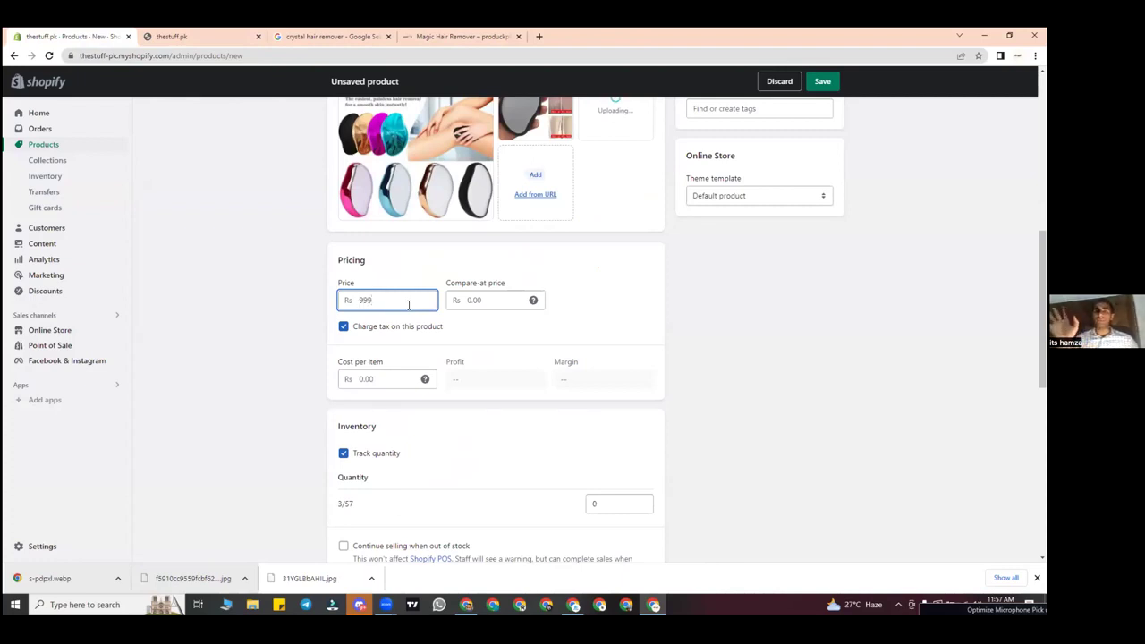
Step: Set compare-at price and price to 1,600 and cost per item to 310, giving Rs 1,290 profit
left_click(511, 299)
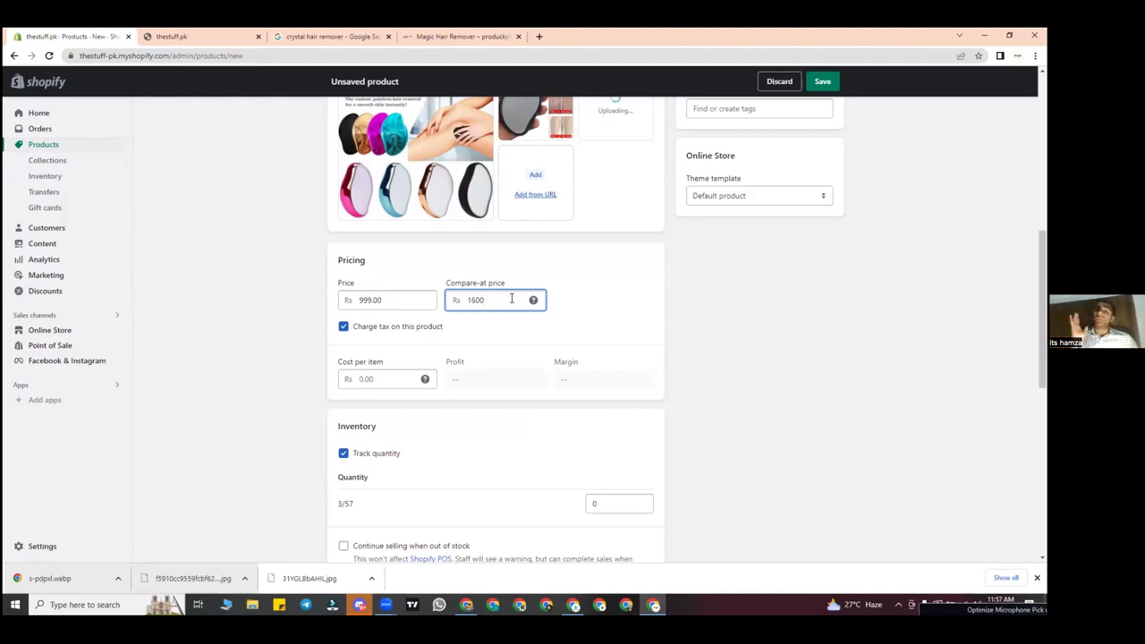
left_click(391, 383)
scroll(394, 383, "down", 2)
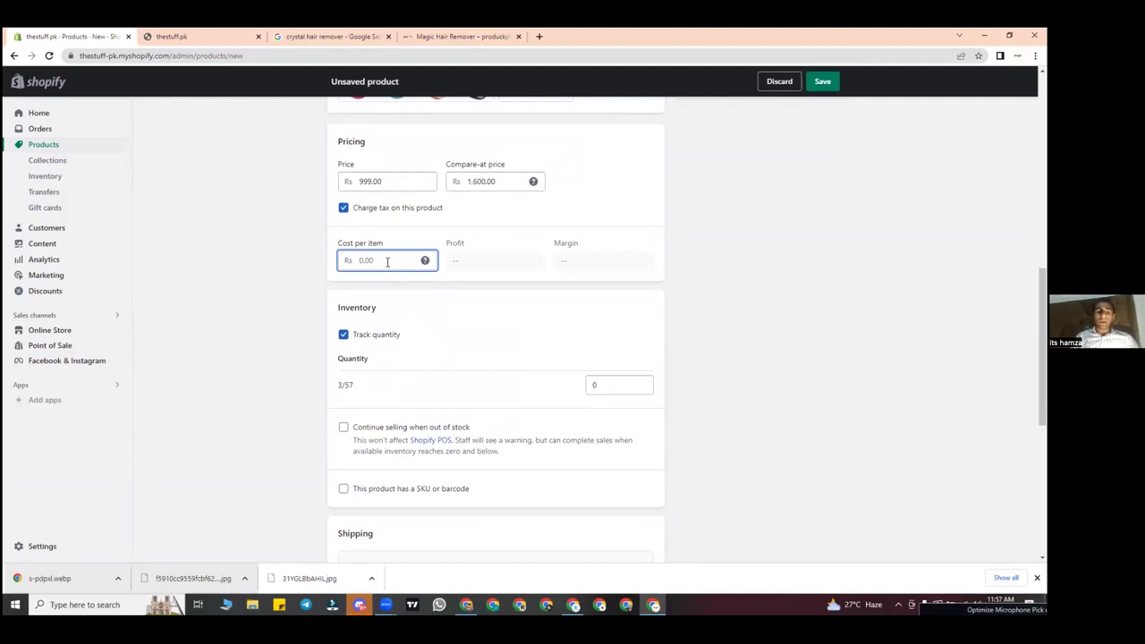
type("310")
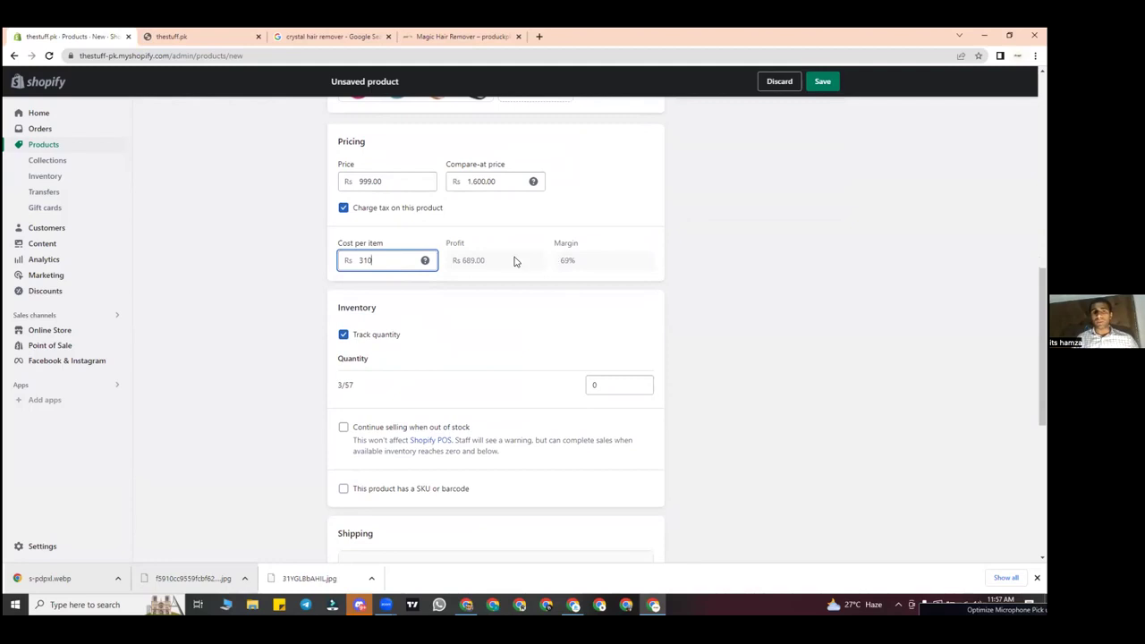
triple_click(512, 261)
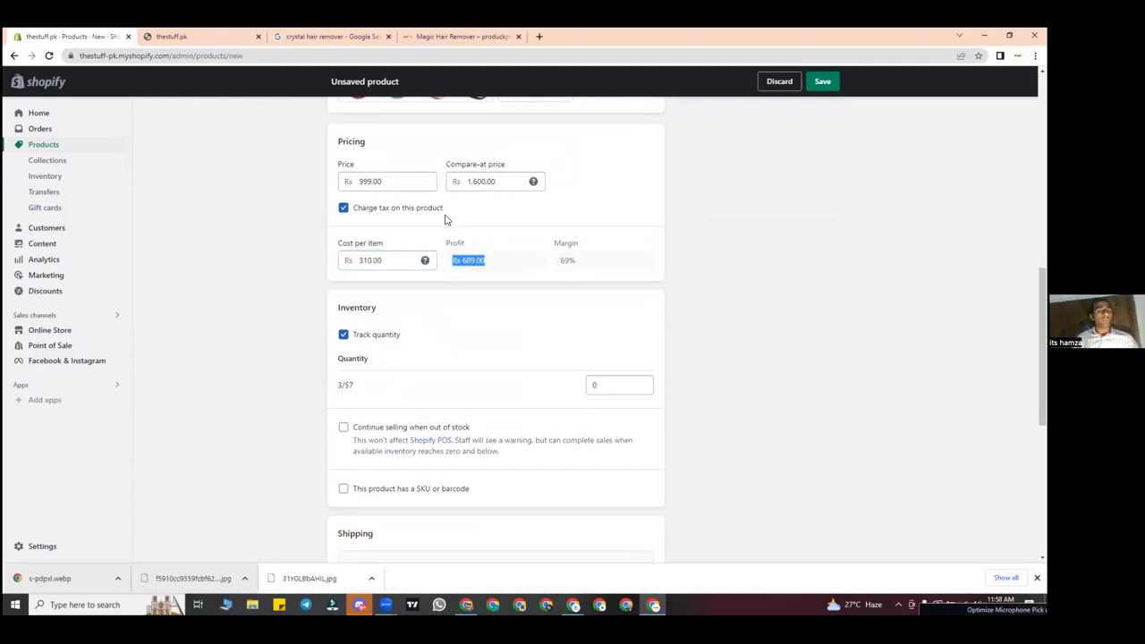
double_click(375, 181)
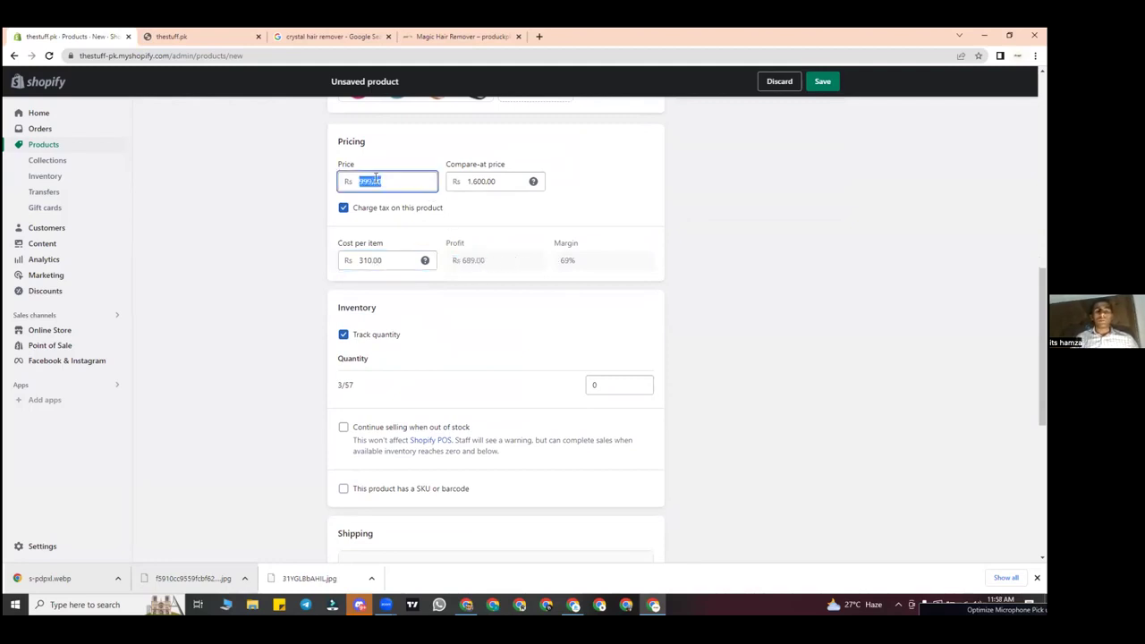
type("1600")
double_click(484, 263)
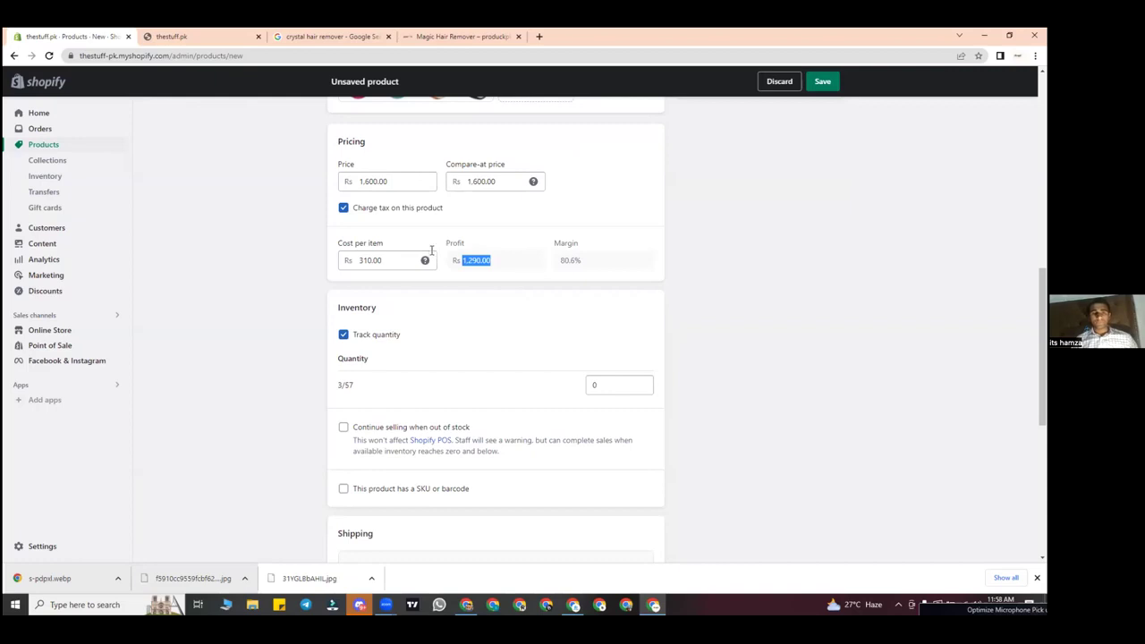
left_click(404, 259)
Step: Stop tracking quantity, set the shipping weight to 0.7 g, and save the product
scroll(405, 259, "down", 1)
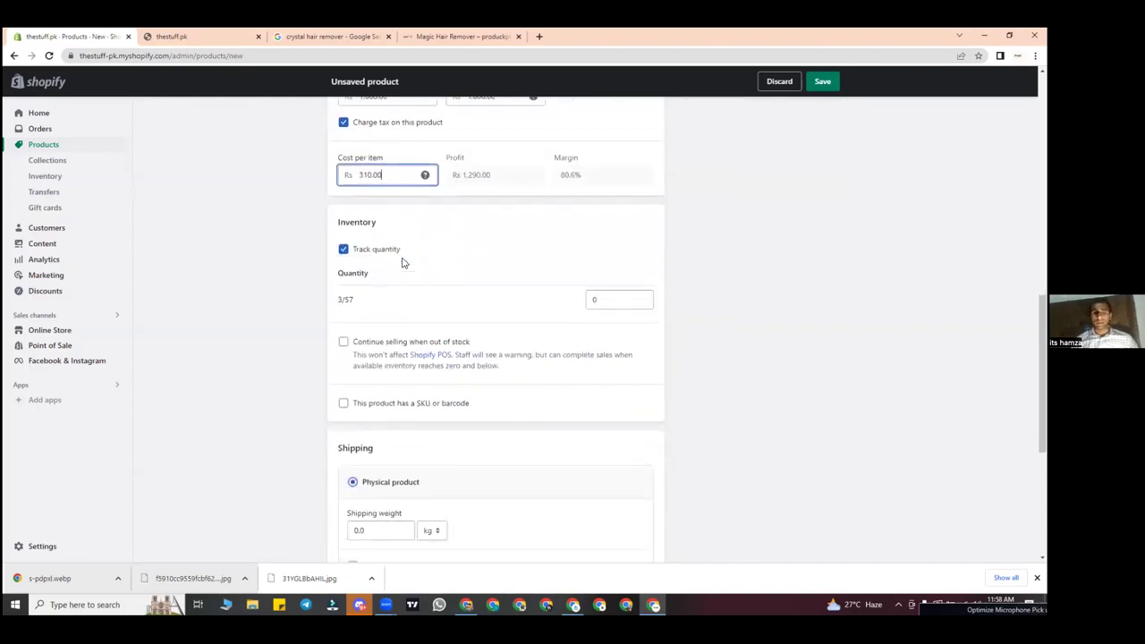
left_click(344, 250)
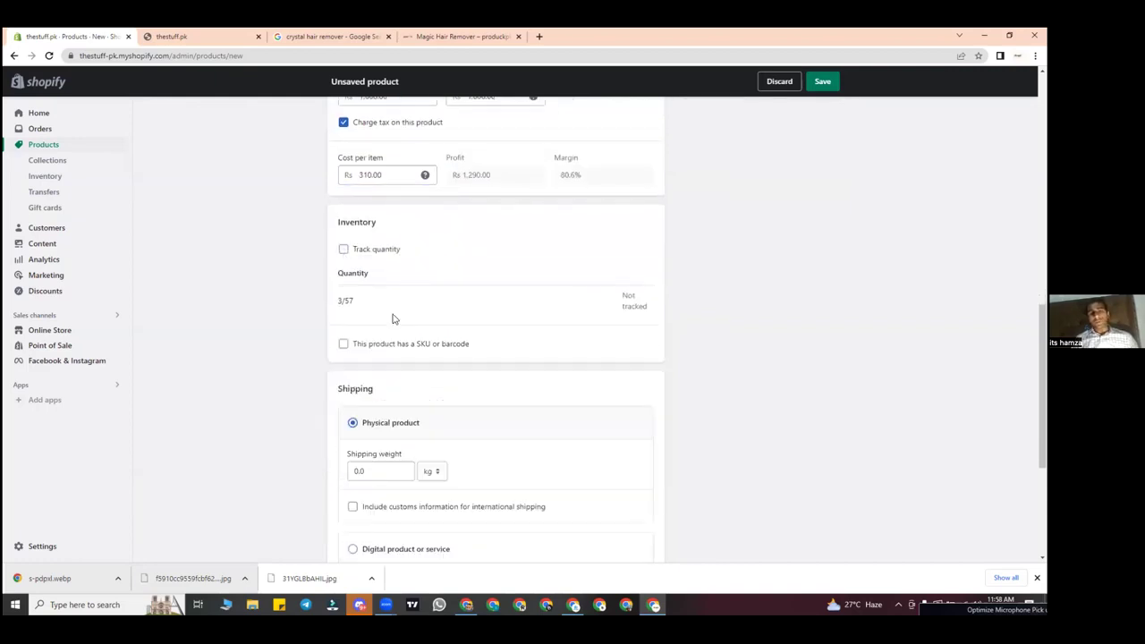
scroll(394, 321, "down", 1)
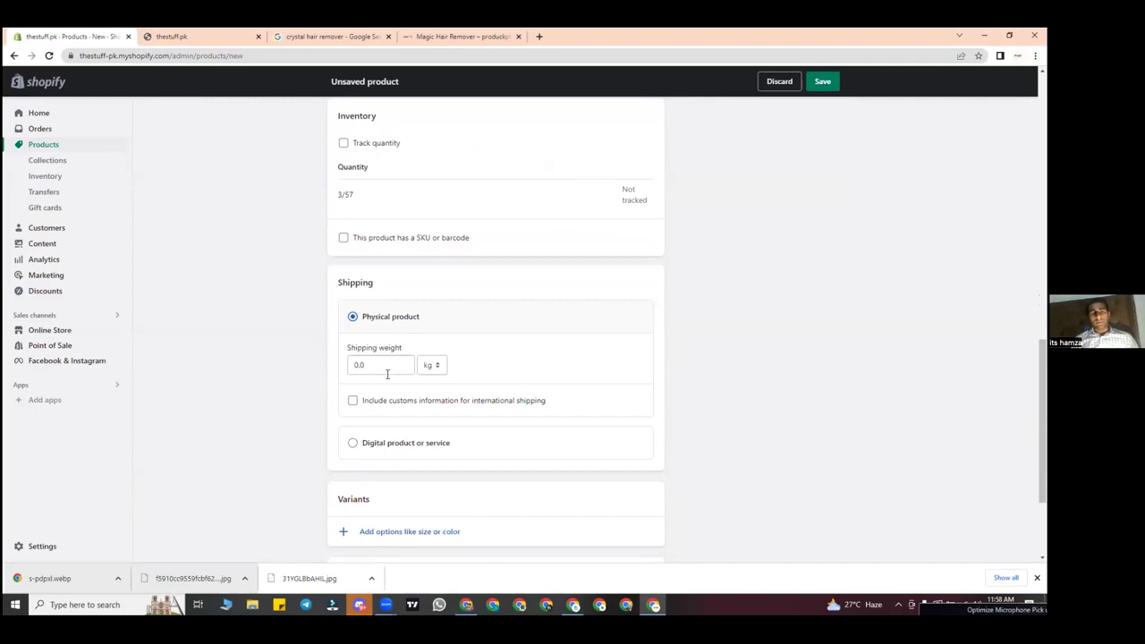
left_click(388, 374)
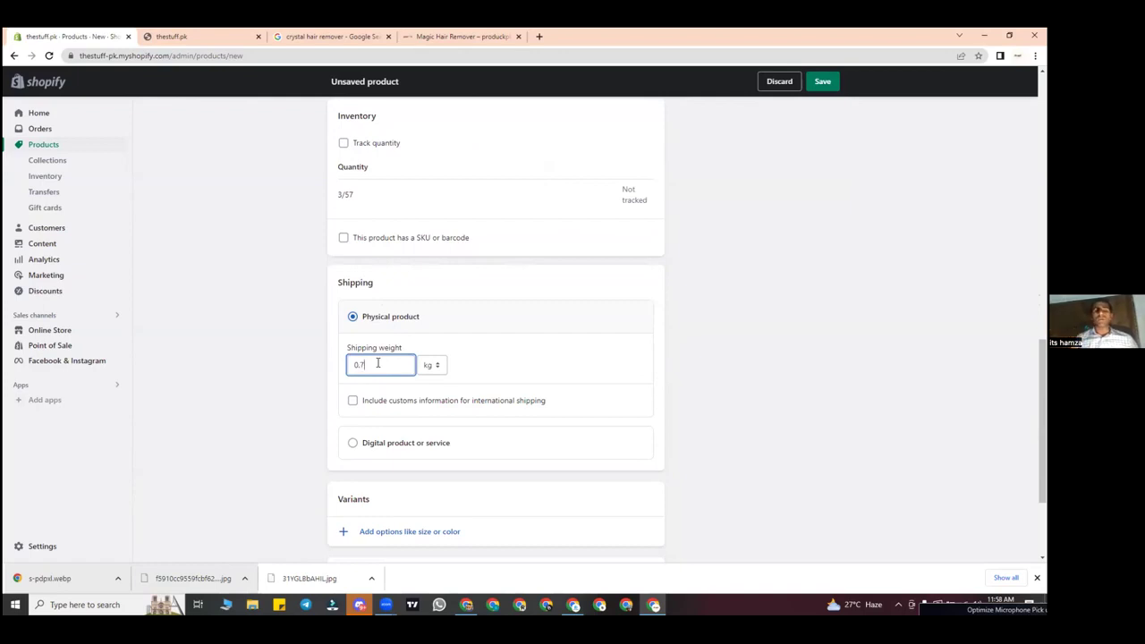
left_click(434, 367)
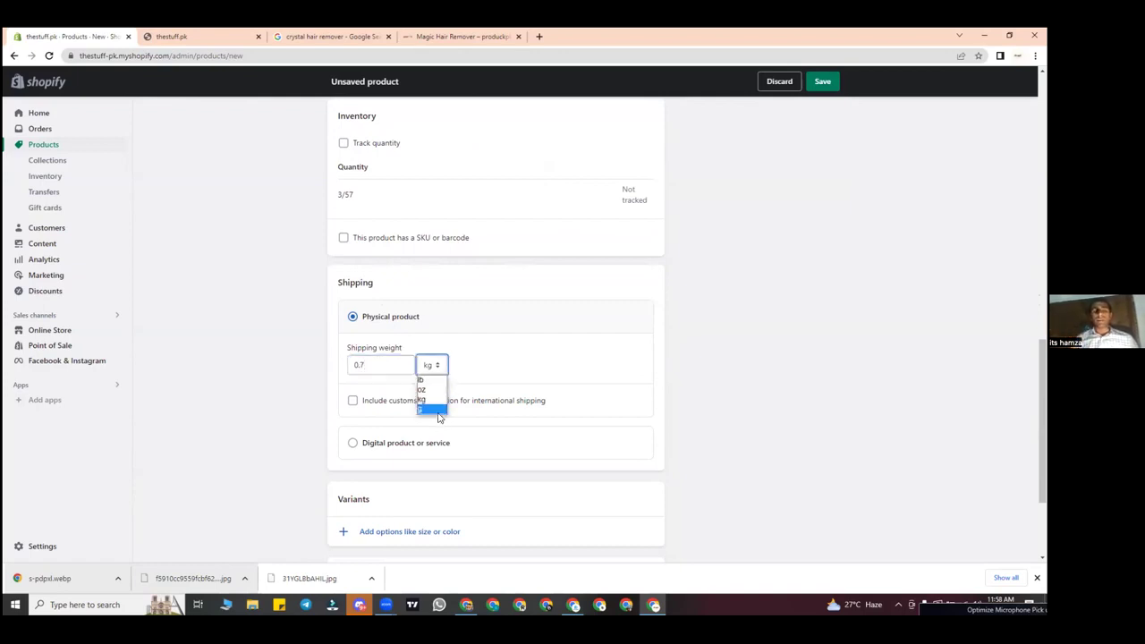
left_click(432, 409)
scroll(352, 447, "down", 3)
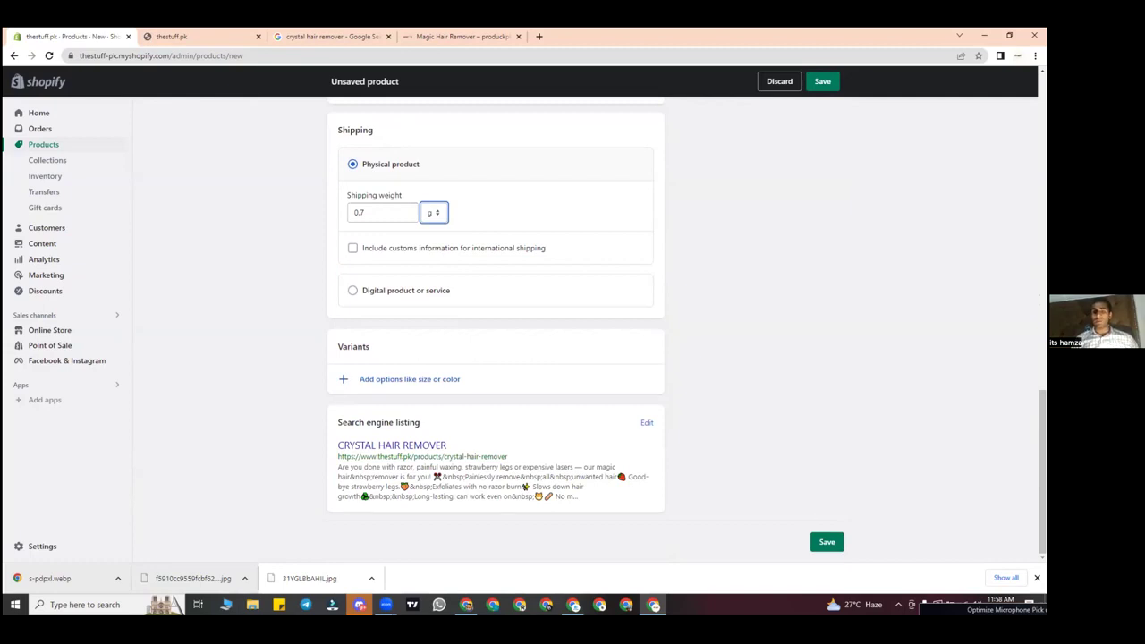
key("ctrl+s")
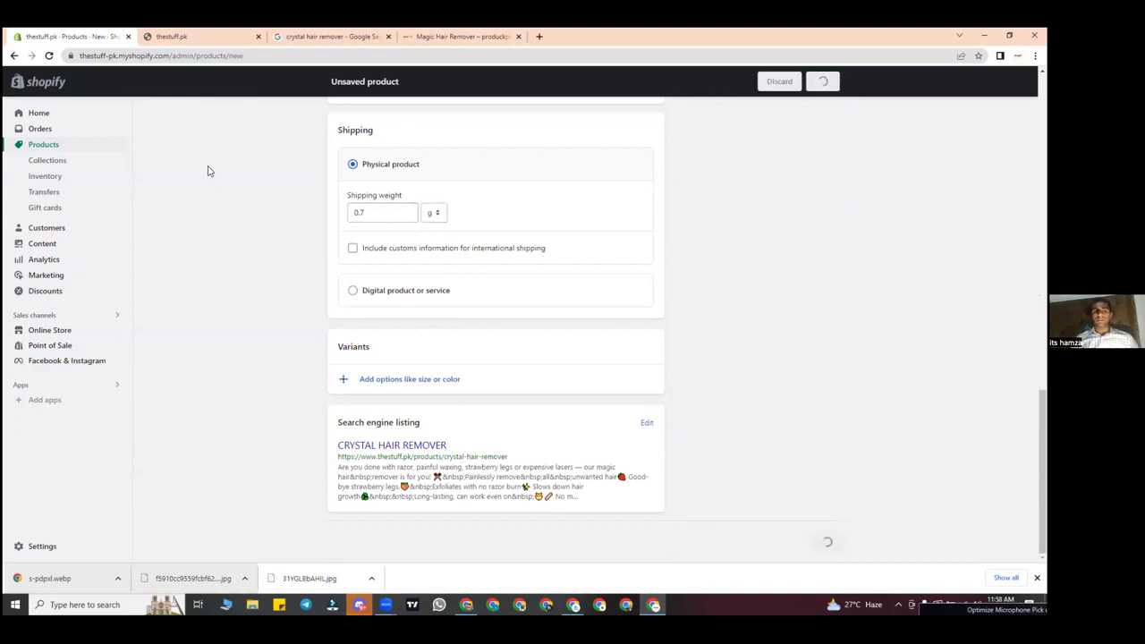
Step: Confirm CRYSTAL HAIR REMOVER shows as Active in the Products list, then view the thestuff.pk storefront
left_click(55, 149)
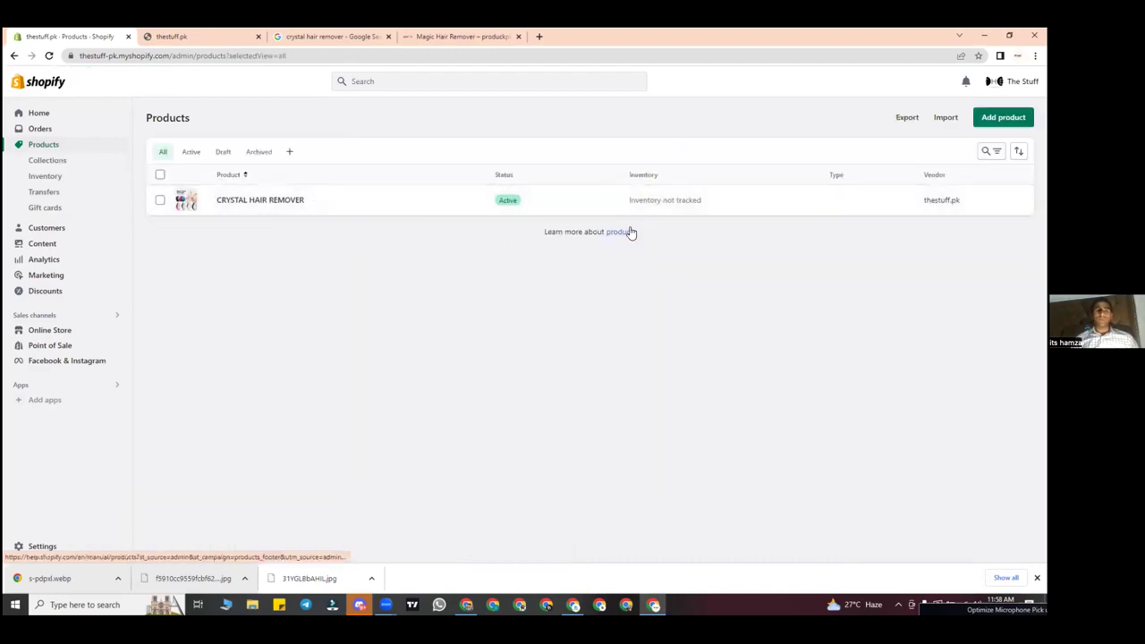
left_click(242, 35)
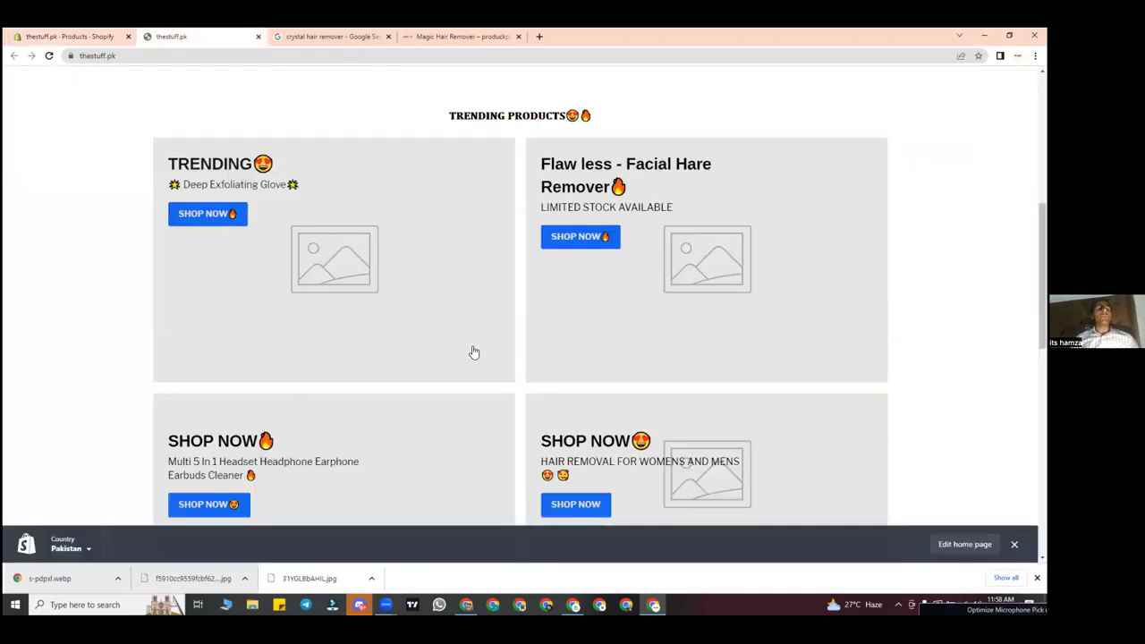
scroll(474, 352, "up", 6)
scroll(474, 353, "down", 8)
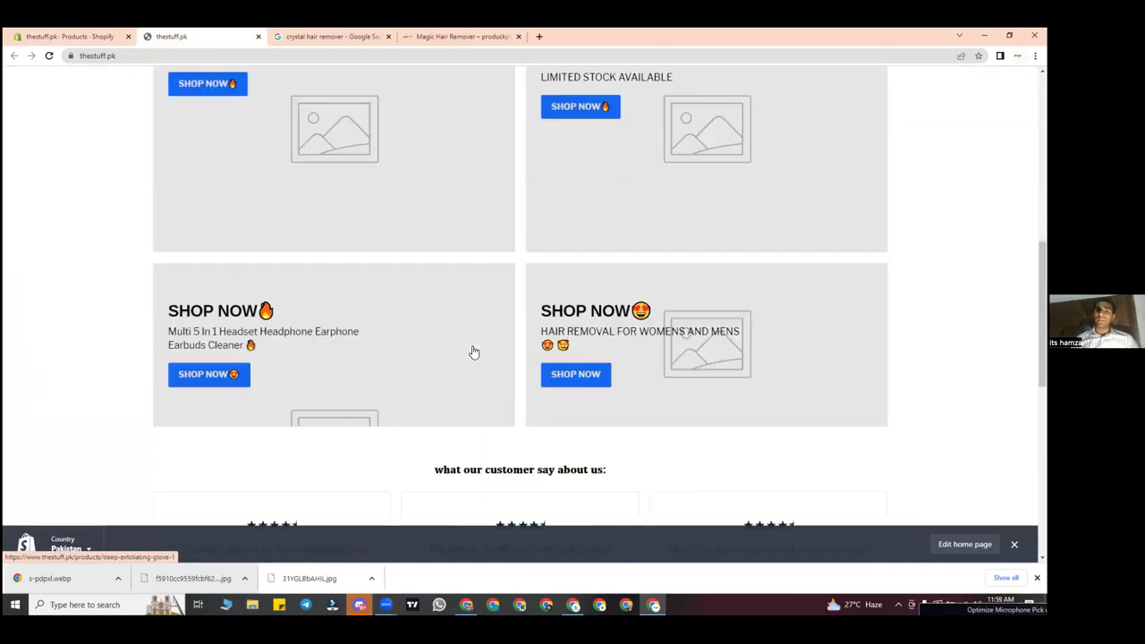
scroll(474, 353, "down", 2)
scroll(474, 352, "up", 10)
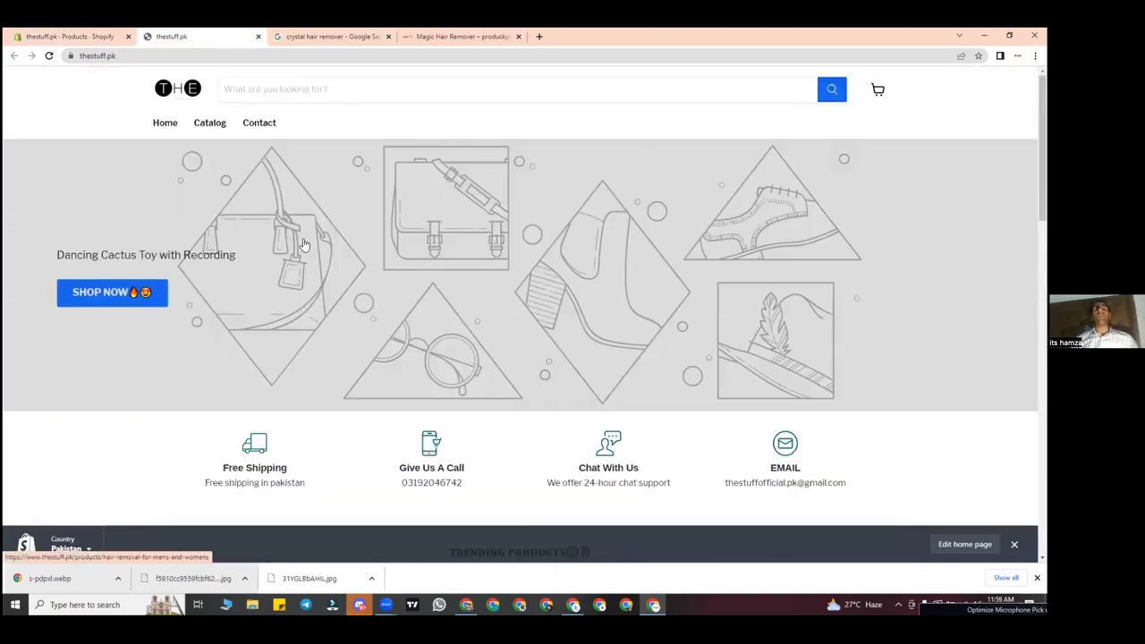
left_click(80, 34)
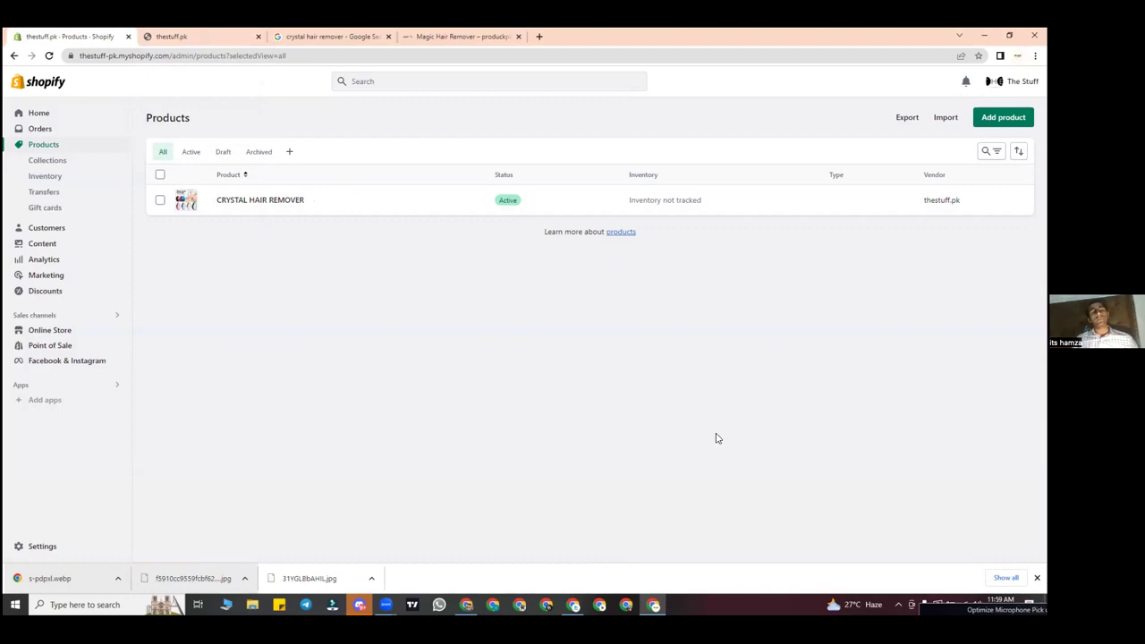
left_click(202, 36)
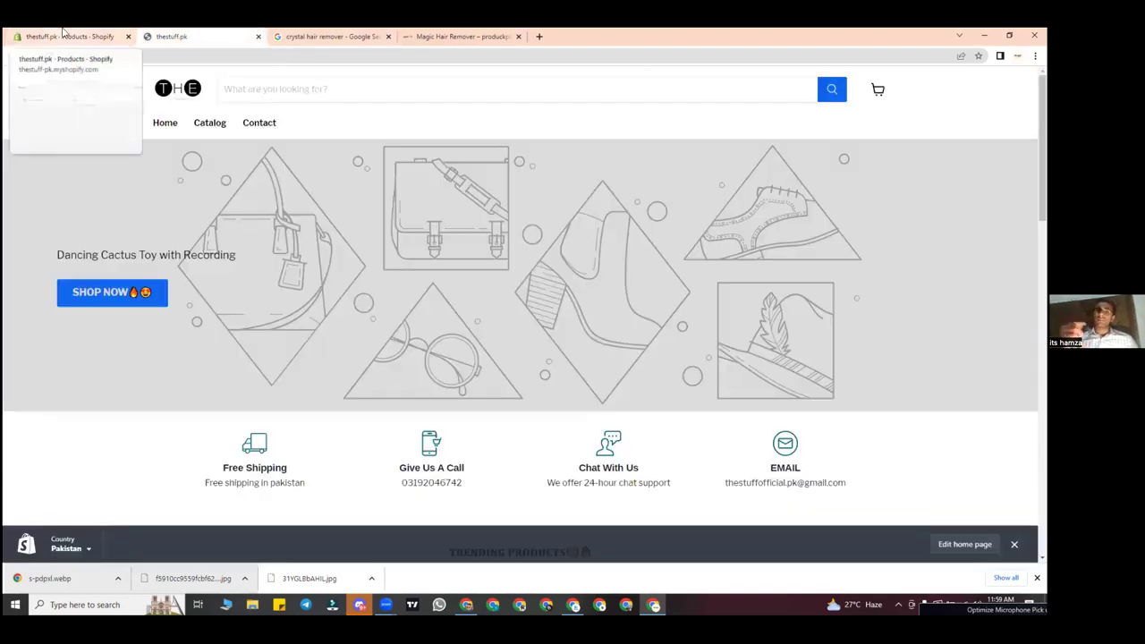
scroll(152, 260, "down", 10)
scroll(152, 260, "up", 5)
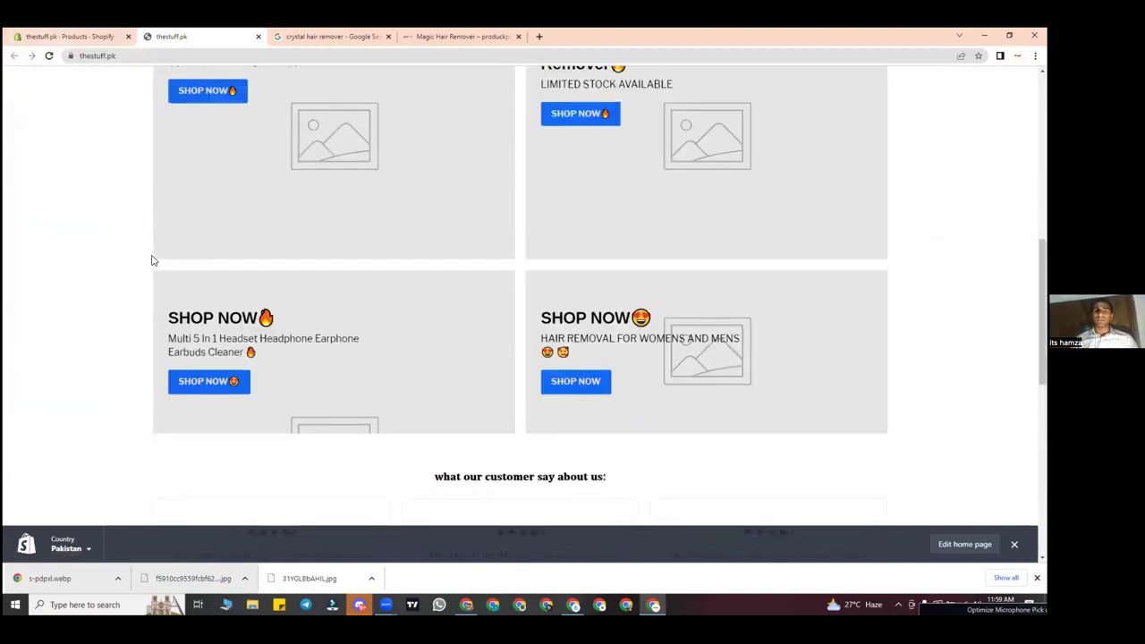
left_click(34, 34)
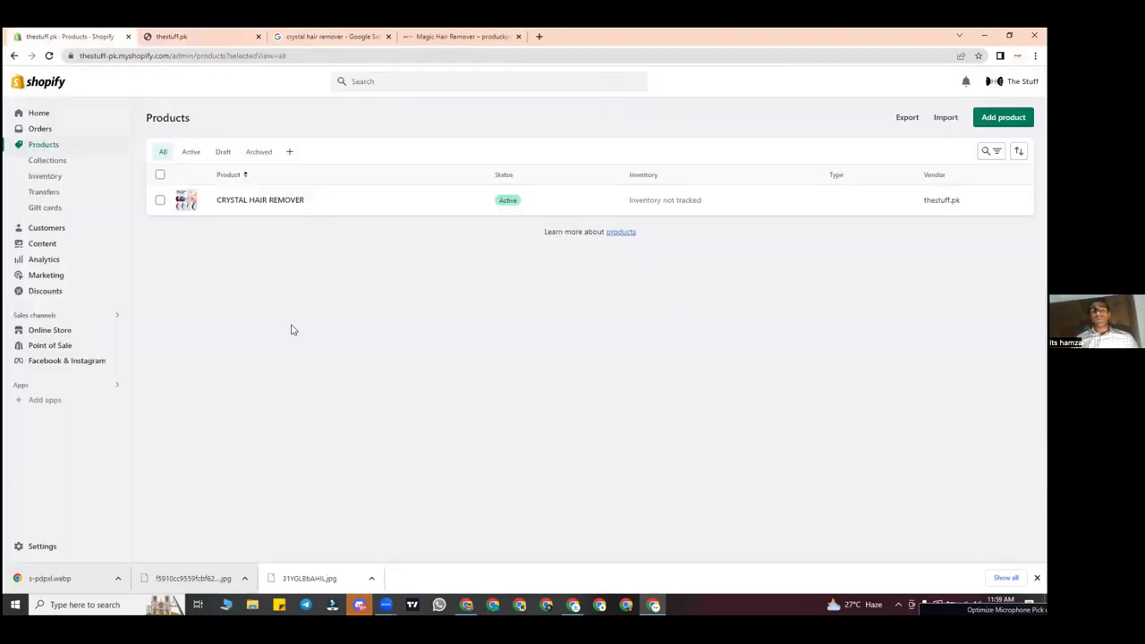
left_click(237, 36)
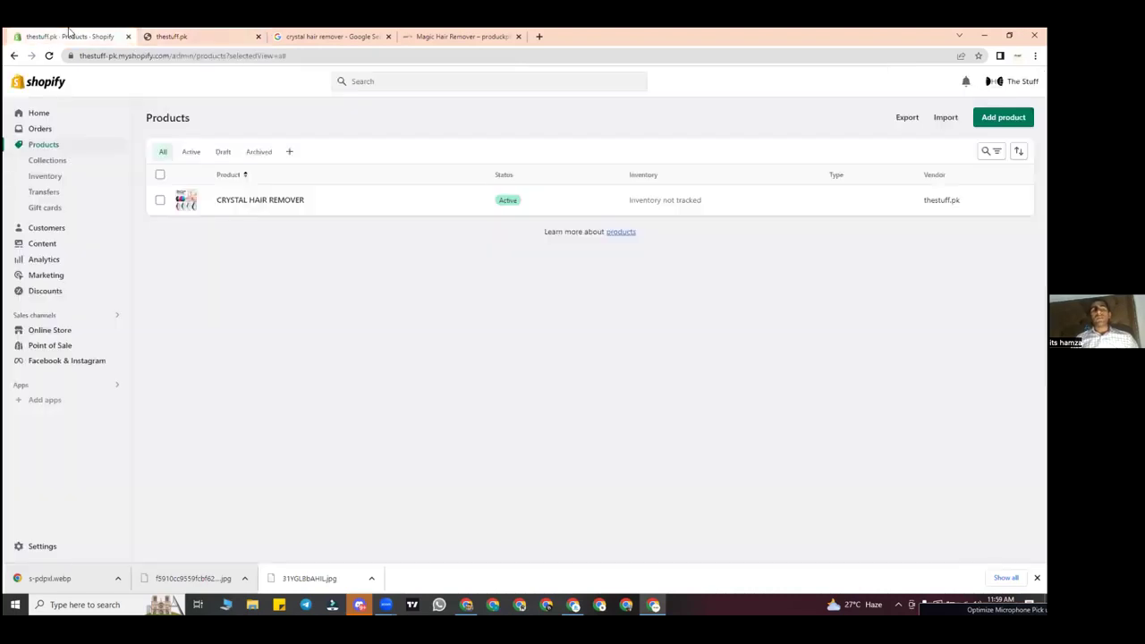
left_click(70, 34)
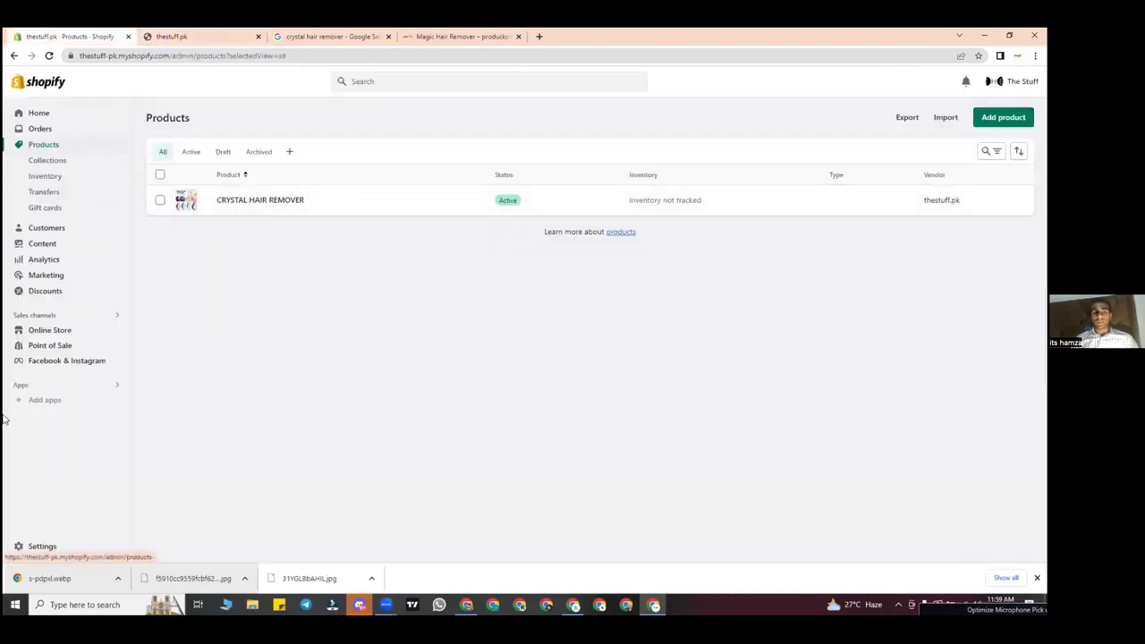